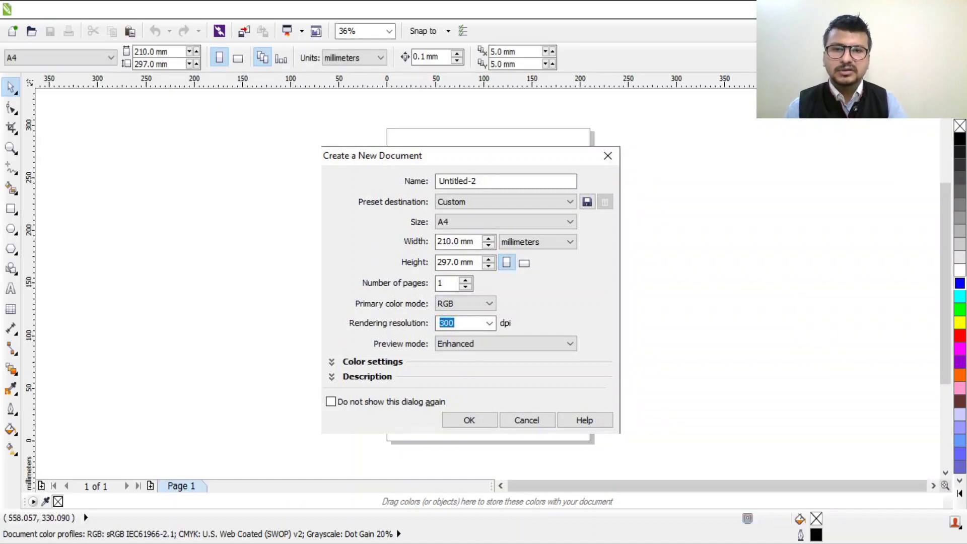
Create a new A4 portrait document, 210 by 297 mm, with one page, RGB colour mode and 300 dpi resolution
key("Return")
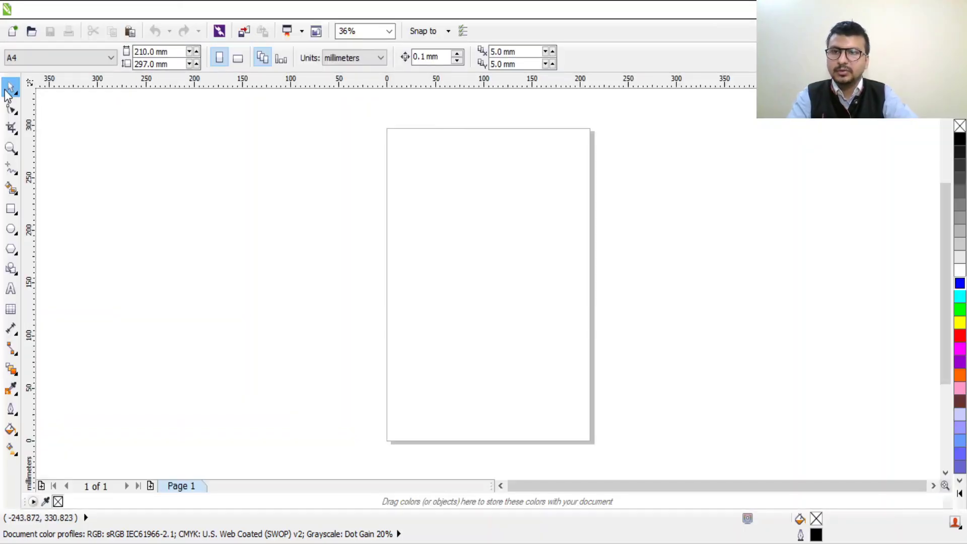
Look through the shape editing, curve, graph paper, table and transparency tools and the colour palette
left_click(12, 108)
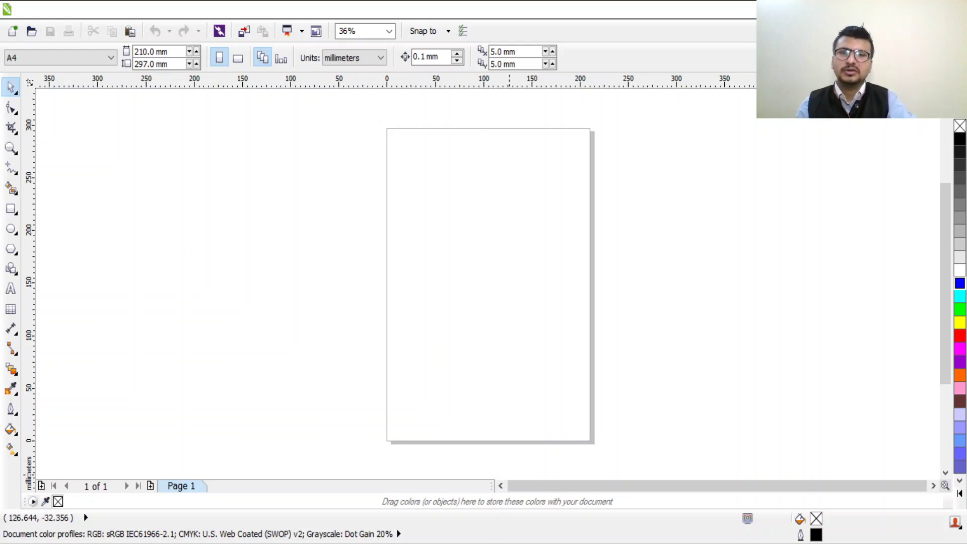
left_click(10, 171)
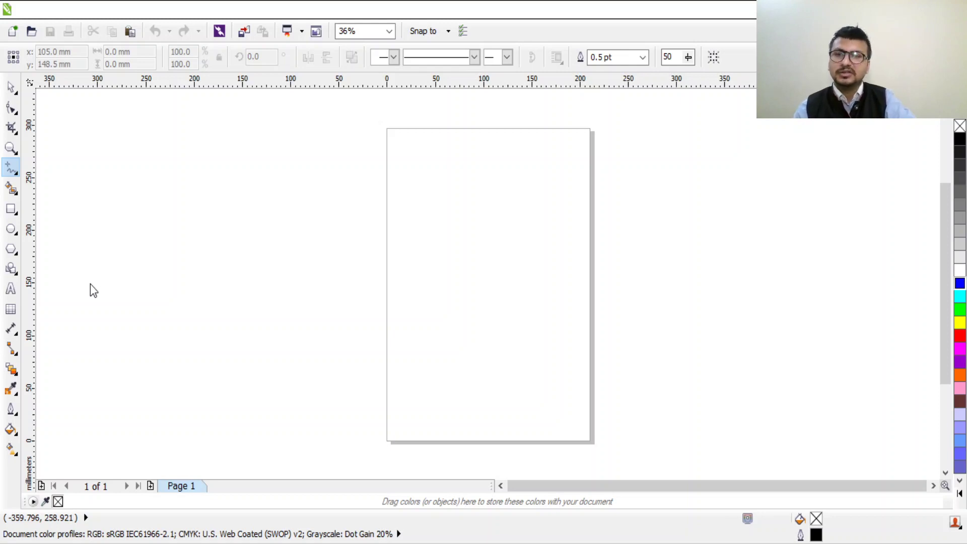
left_click(12, 170)
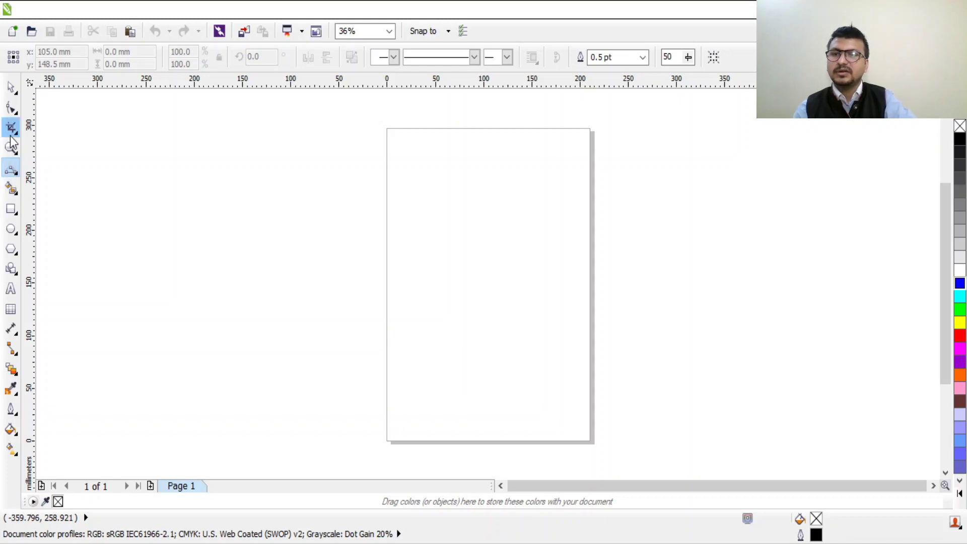
left_click(15, 195)
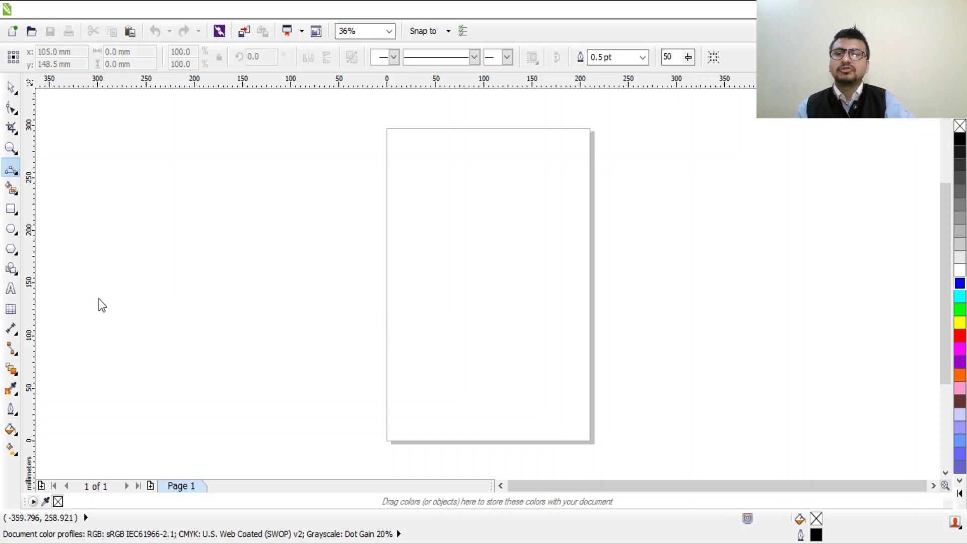
key("d")
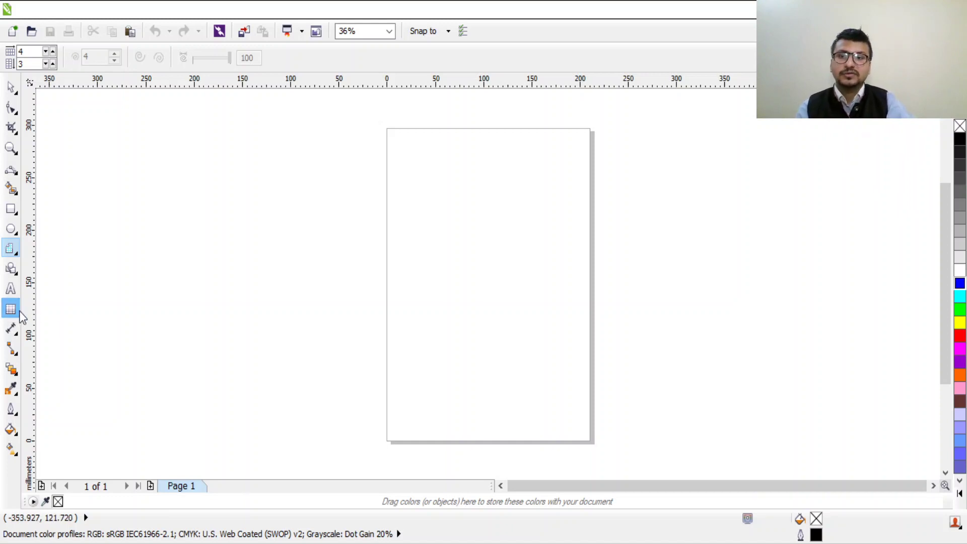
left_click(11, 312)
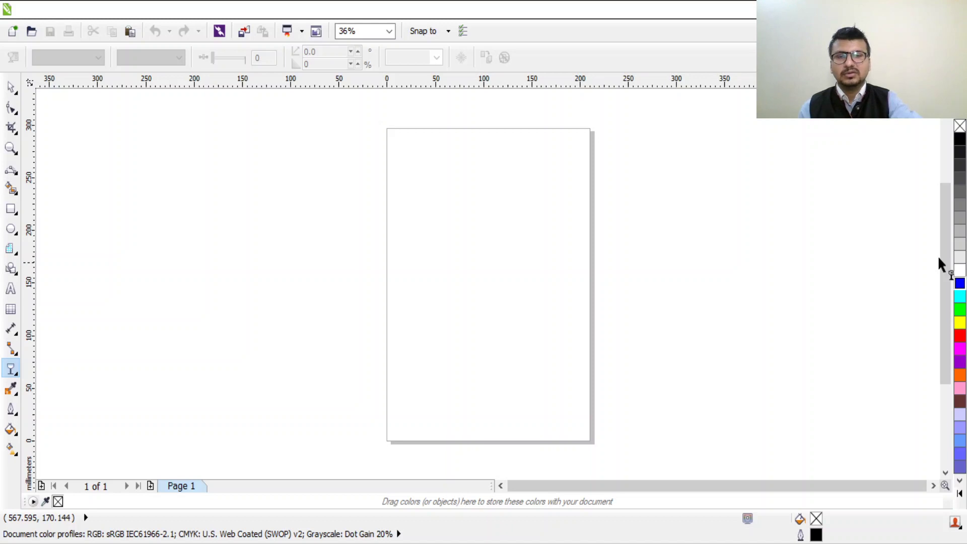
left_click(961, 495)
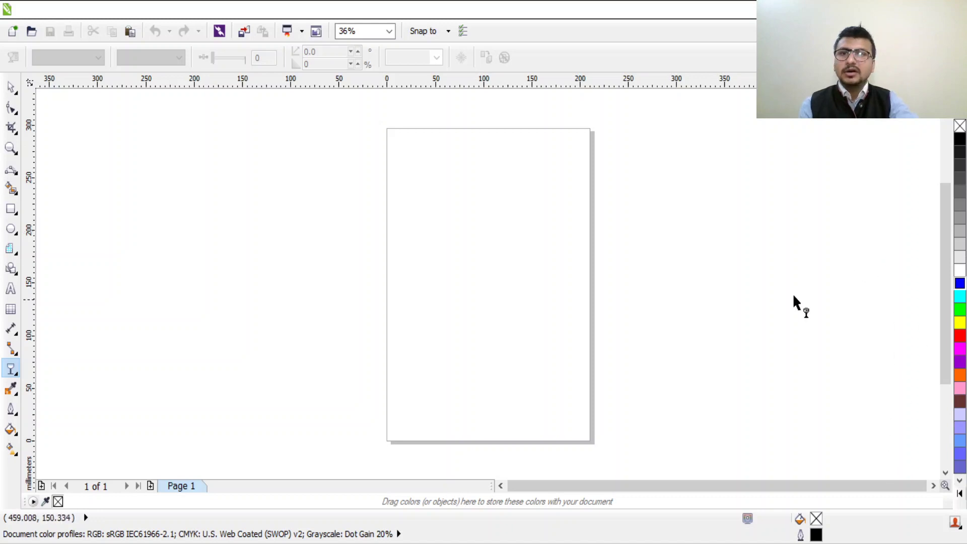
With the Pick tool and nothing selected, try the A4 page in landscape, portrait and again landscape orientation
left_click(11, 88)
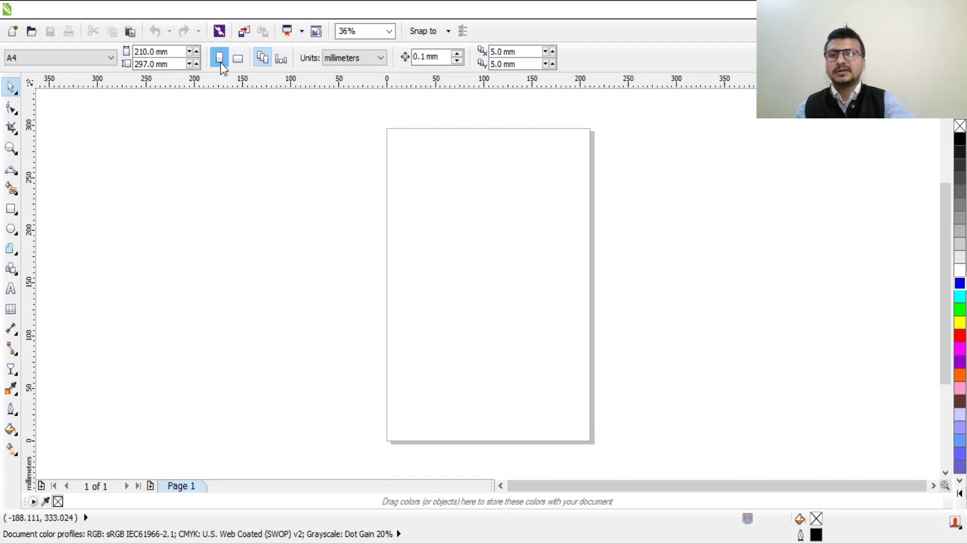
left_click(238, 59)
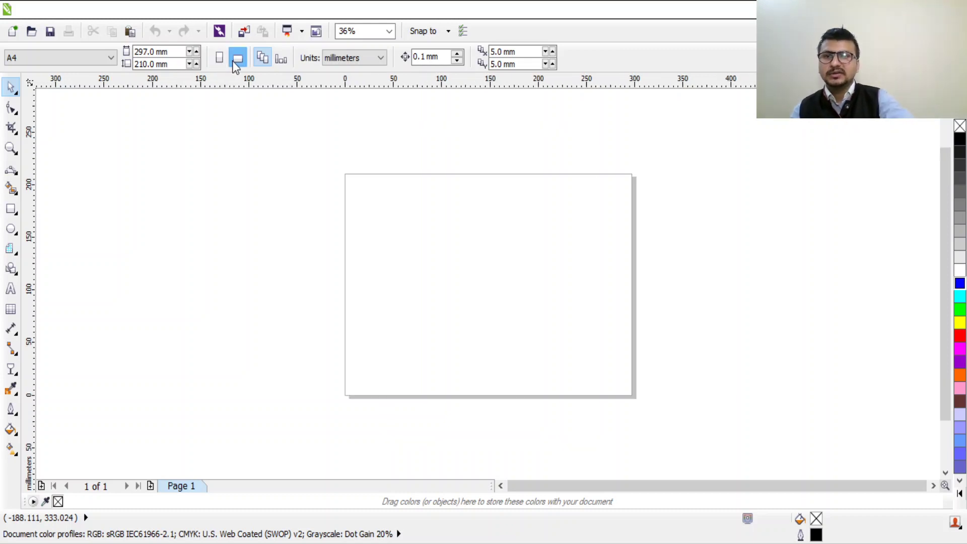
left_click(240, 62)
left_click(239, 60)
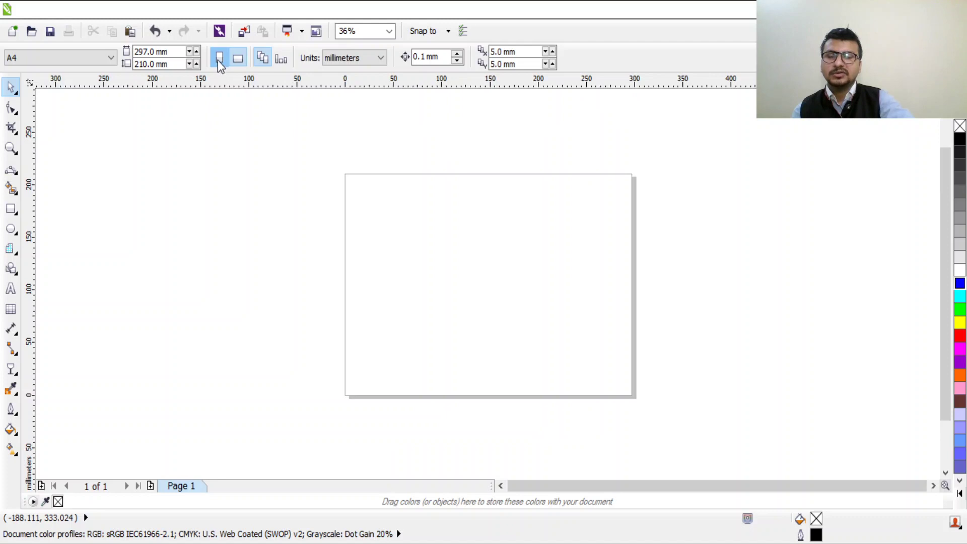
left_click(218, 60)
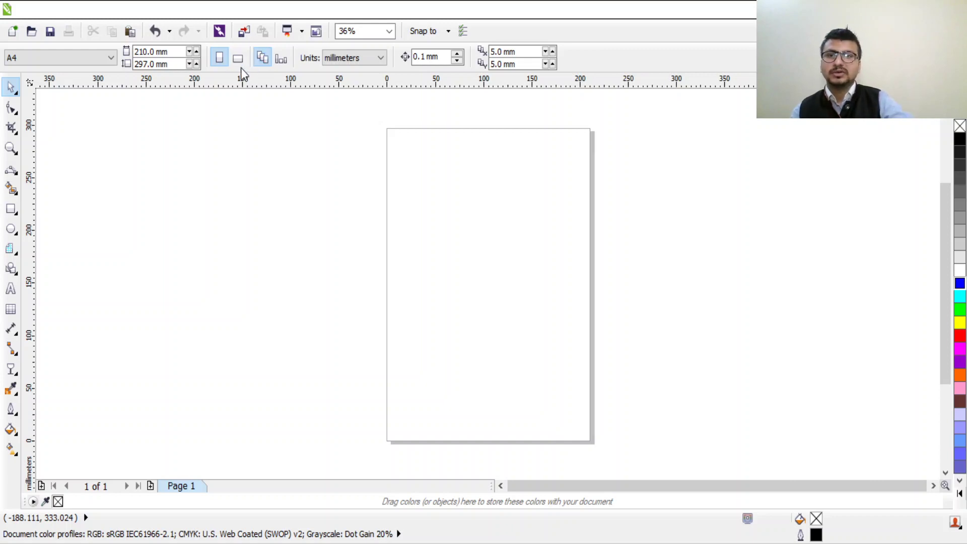
left_click(237, 59)
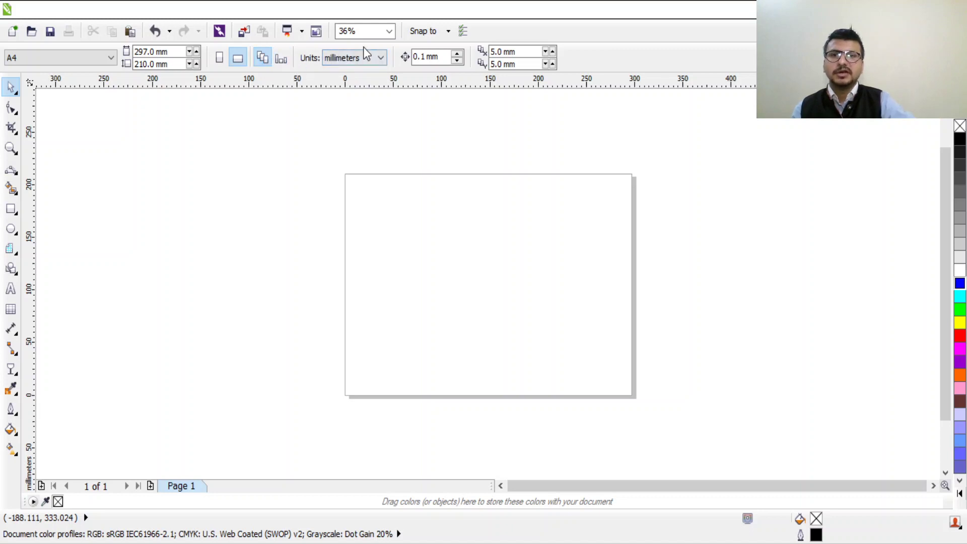
Change the document's units to inches and check the page width and height values
left_click(334, 62)
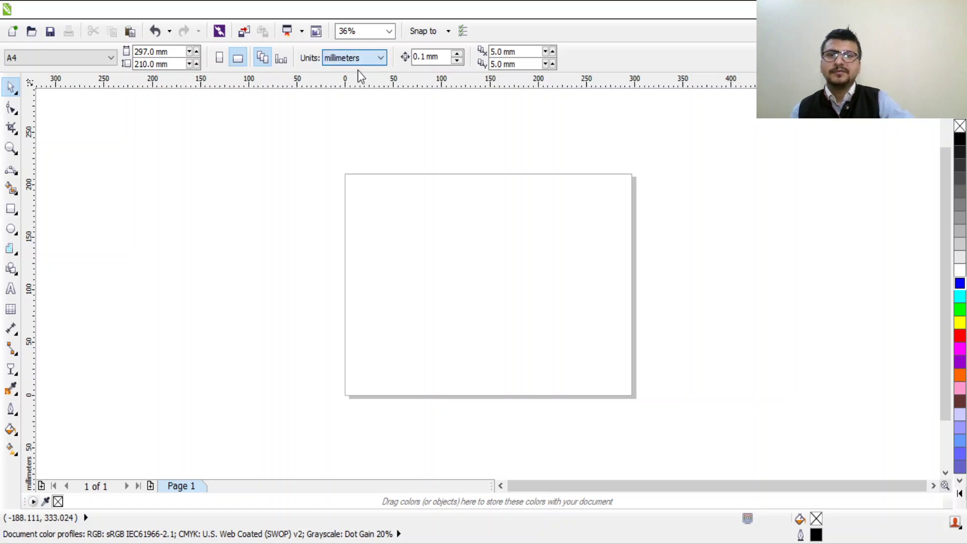
key("Up")
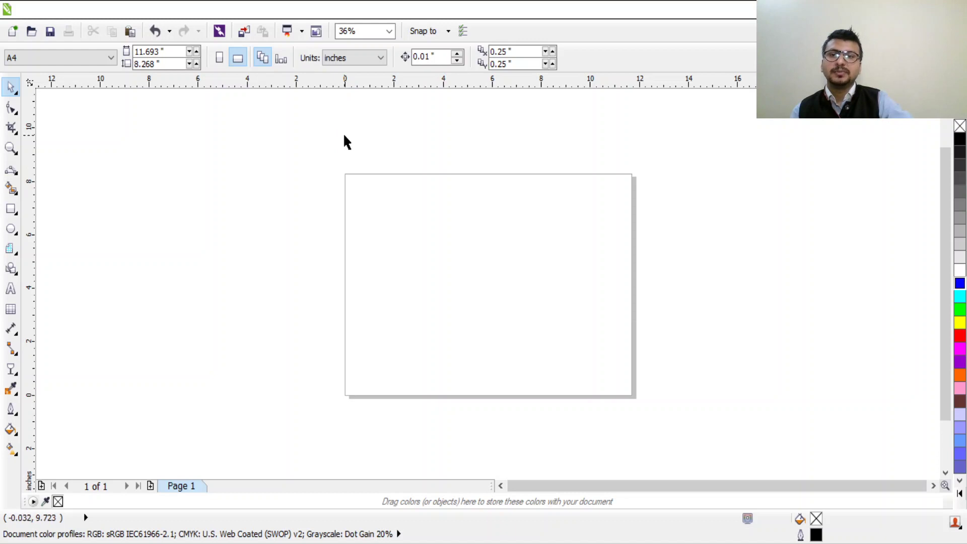
left_click(161, 51)
left_click_drag(164, 52, 104, 42)
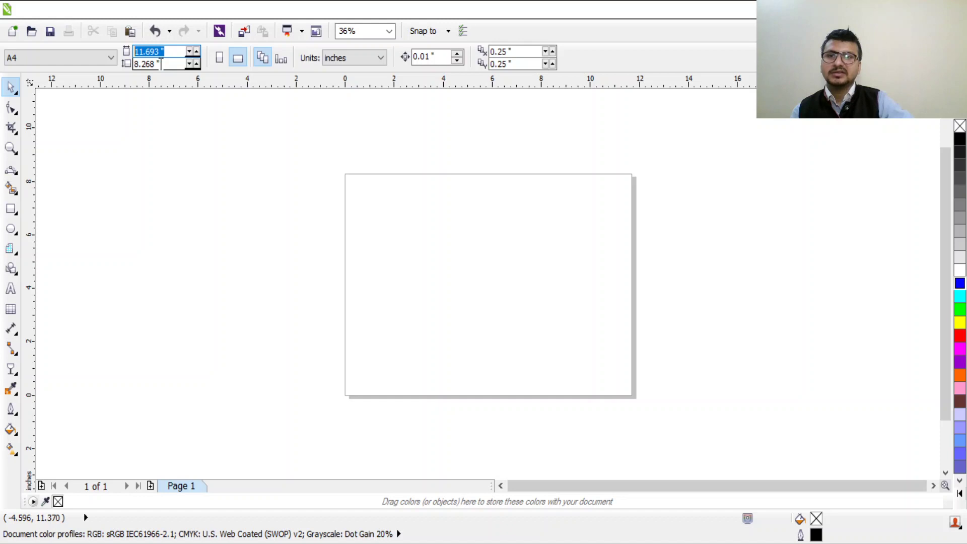
left_click_drag(161, 64, 116, 60)
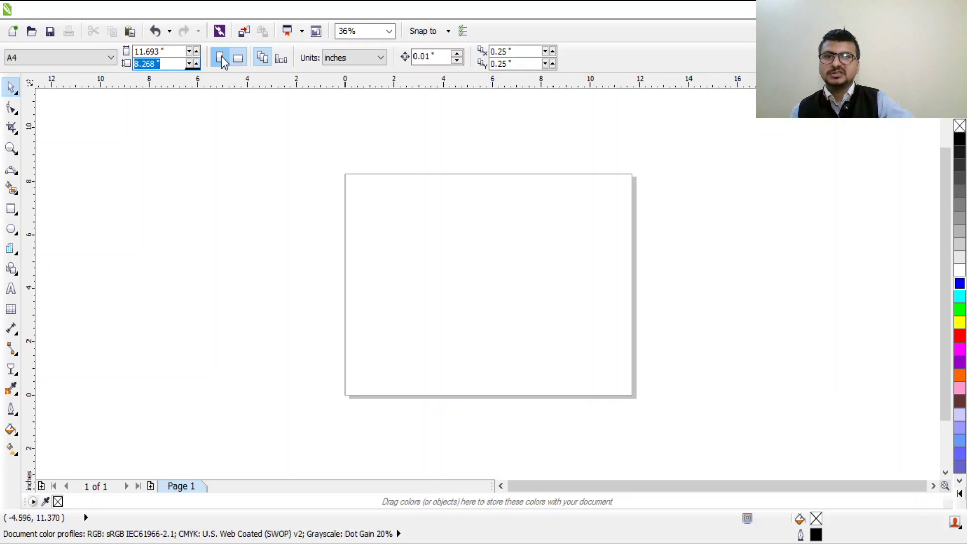
Alternate the page between portrait and landscape to compare its dimensions, finishing with portrait orientation
left_click(222, 60)
double_click(161, 51)
left_click(238, 58)
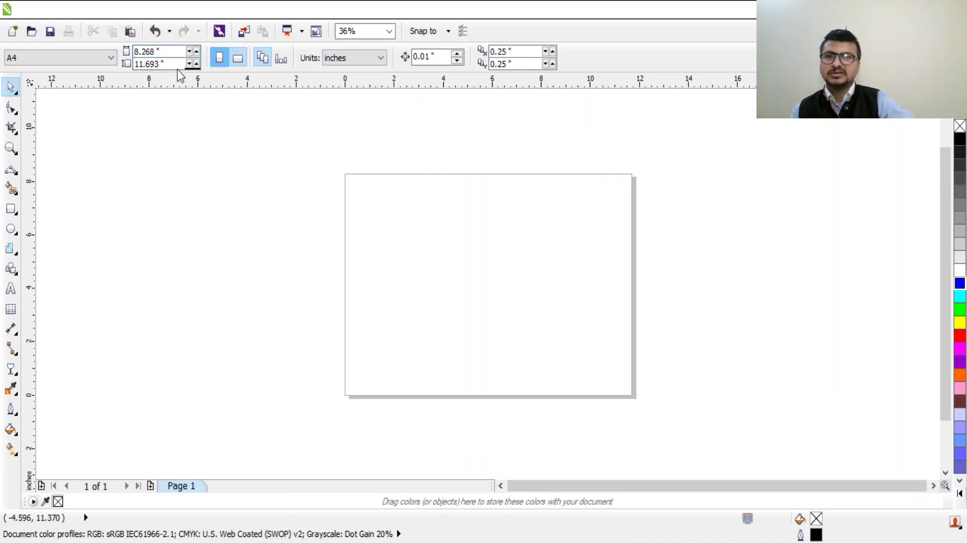
left_click(220, 59)
left_click(238, 58)
left_click(221, 60)
left_click(237, 58)
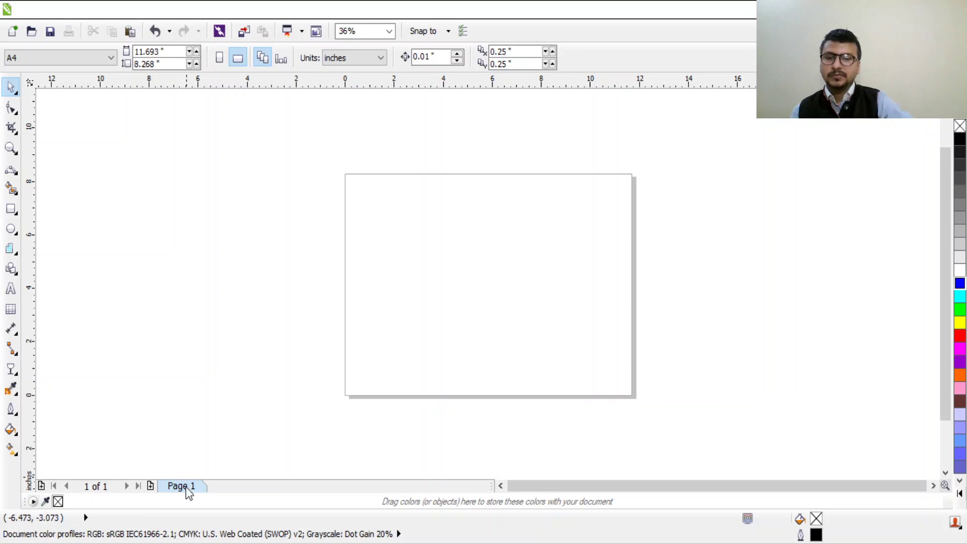
left_click(219, 58)
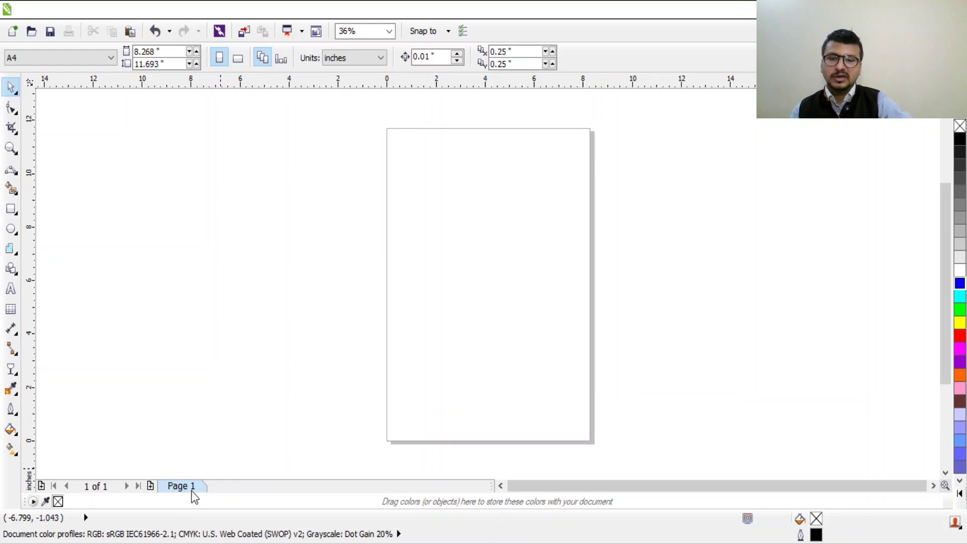
Insert three more pages after Page 1 and go to Page 4
left_click(280, 398)
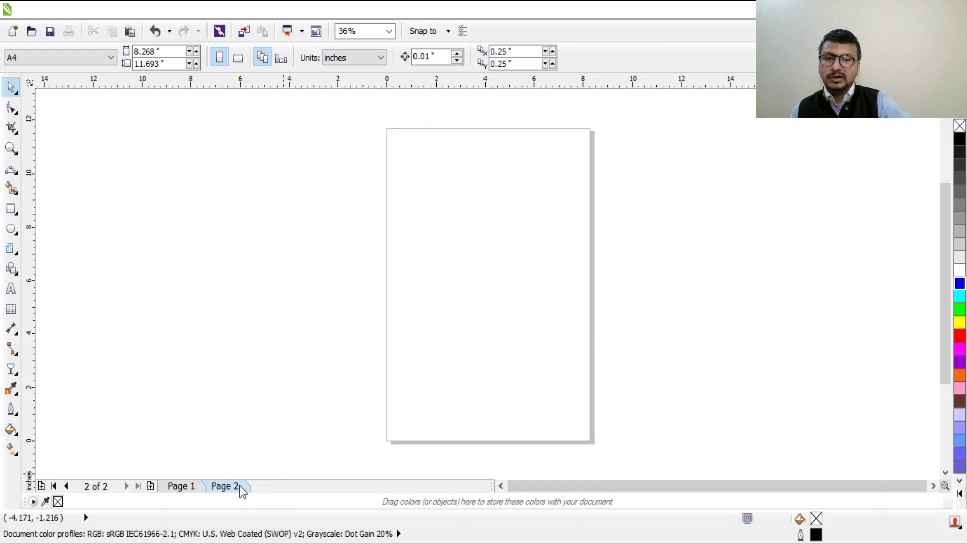
left_click(315, 391)
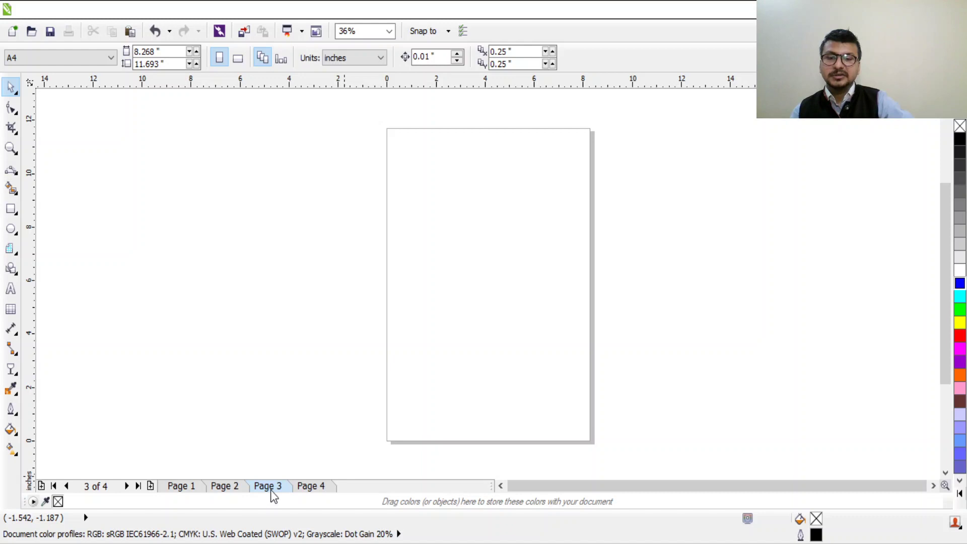
left_click(318, 491)
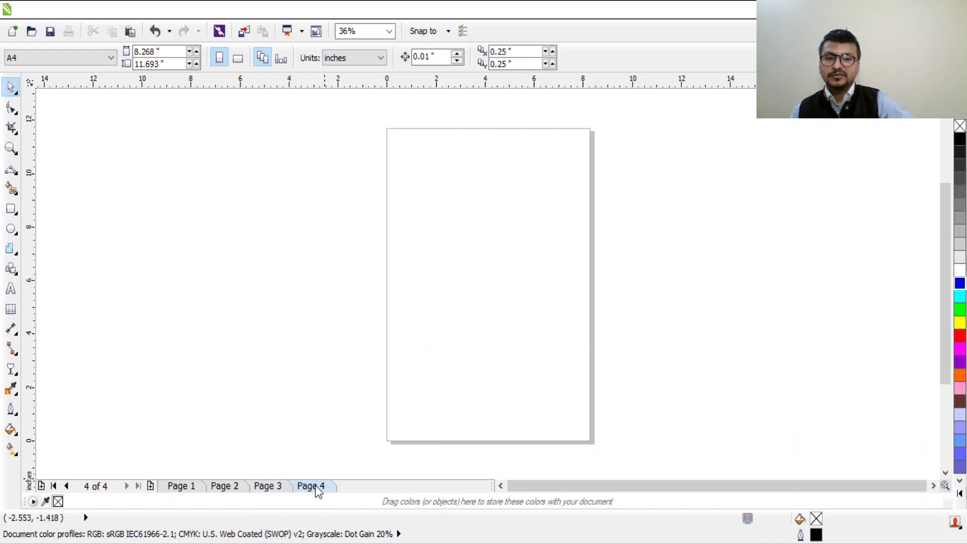
Rename the four pages as Cover Page, Introduction, Content and Conclusion, and widen the area that shows the page names
left_click(179, 486)
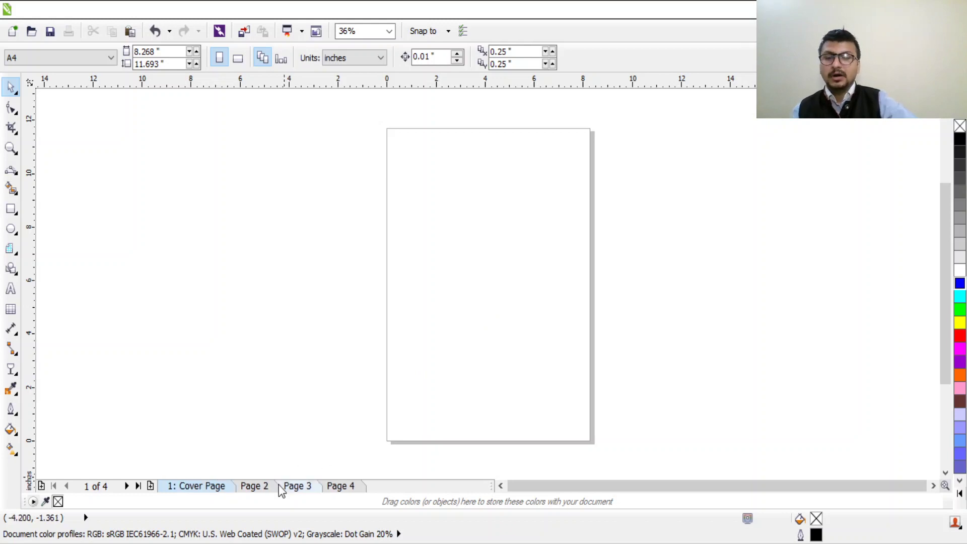
left_click(256, 488)
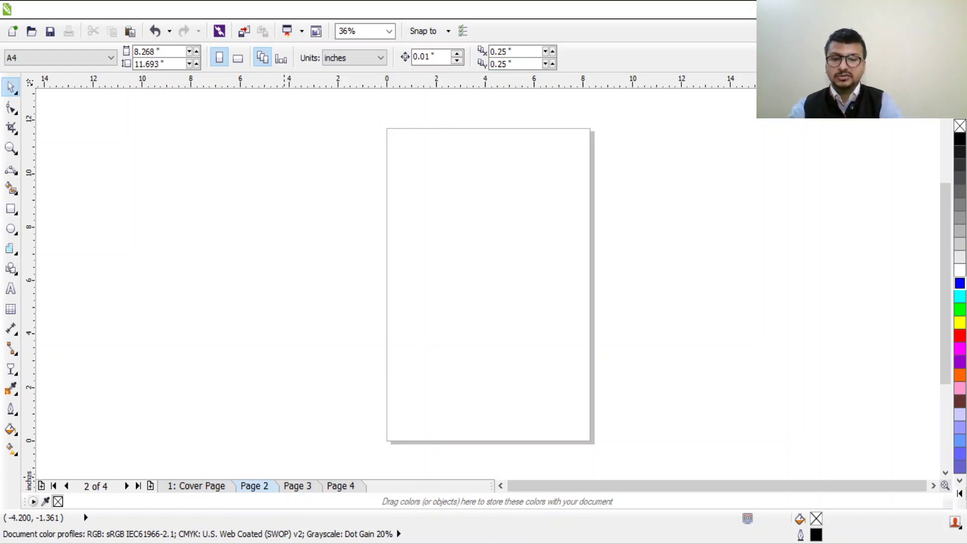
left_click(338, 486)
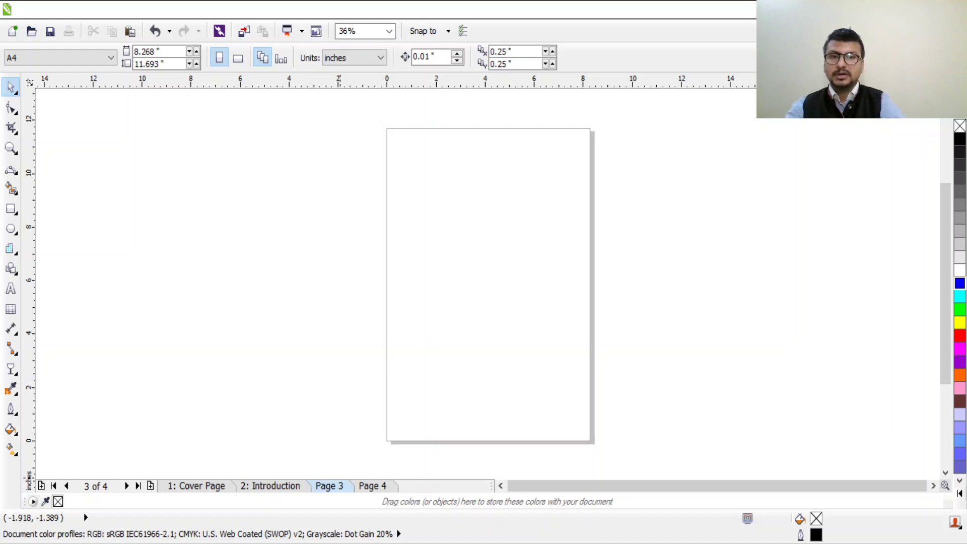
left_click(394, 483)
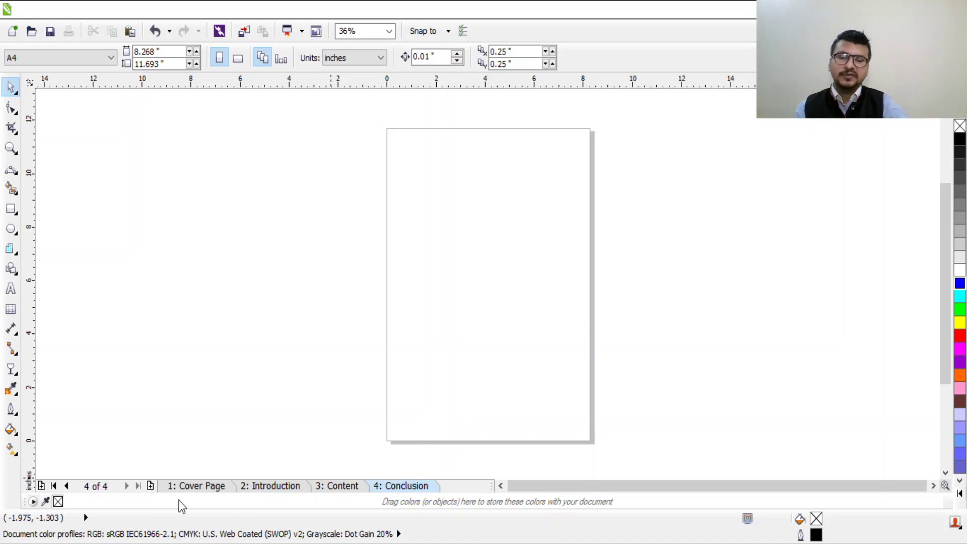
left_click_drag(491, 486, 509, 499)
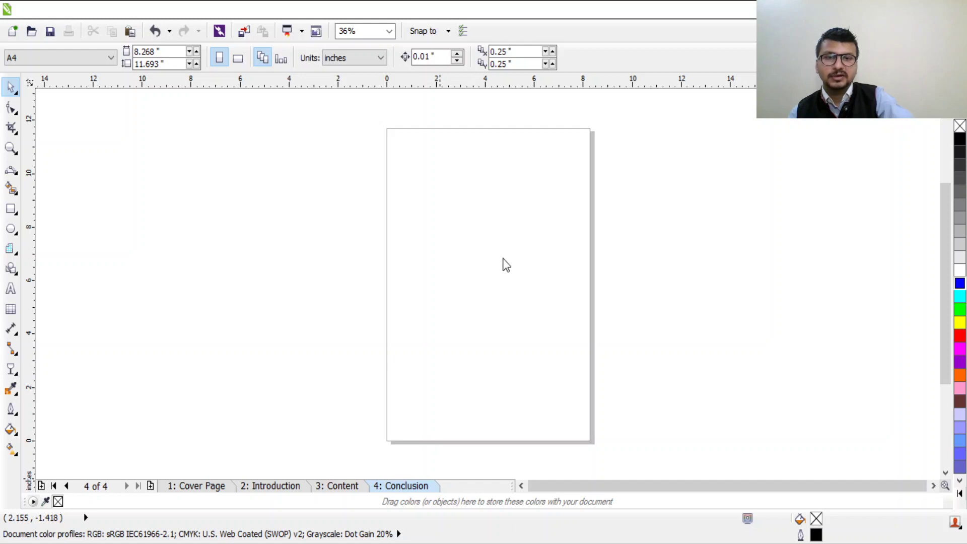
Try adding a fifth page after the Conclusion page, compare the two pages and undo the addition
key("Page_Down")
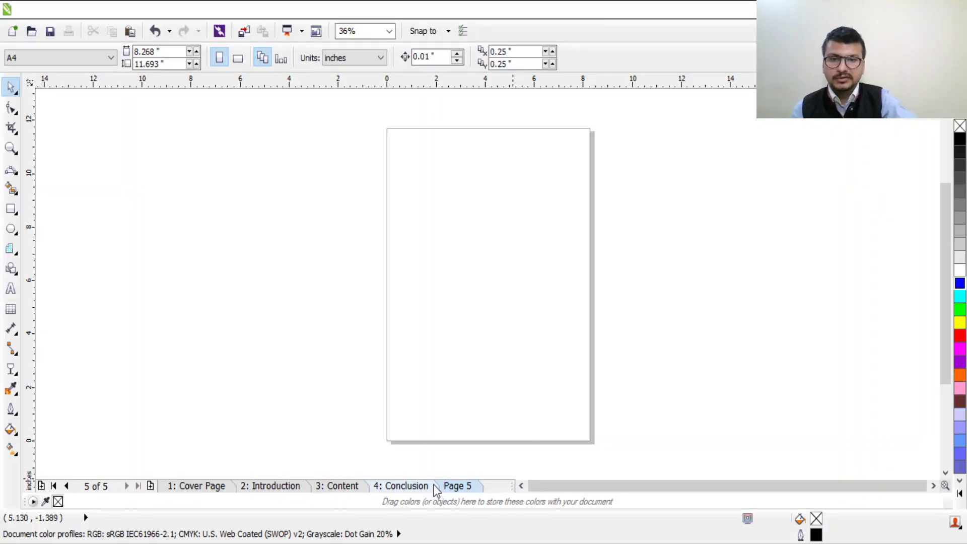
left_click(415, 487)
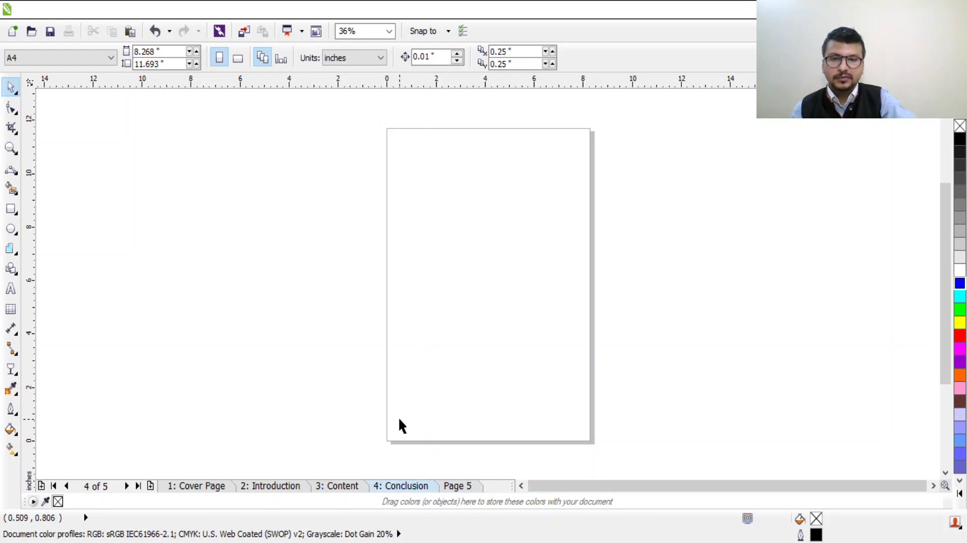
left_click(456, 486)
key("ctrl+z")
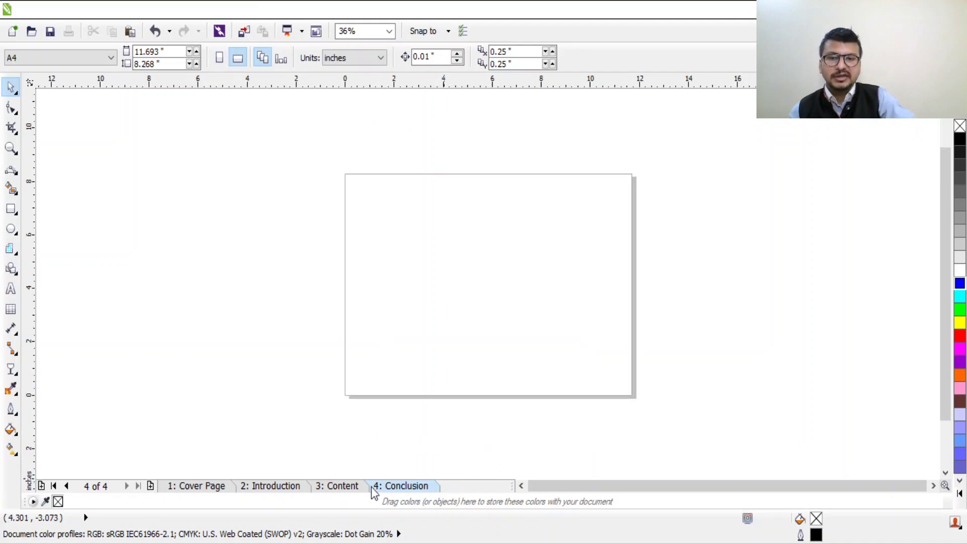
View the Content, Cover Page and Conclusion pages one after another
left_click(348, 487)
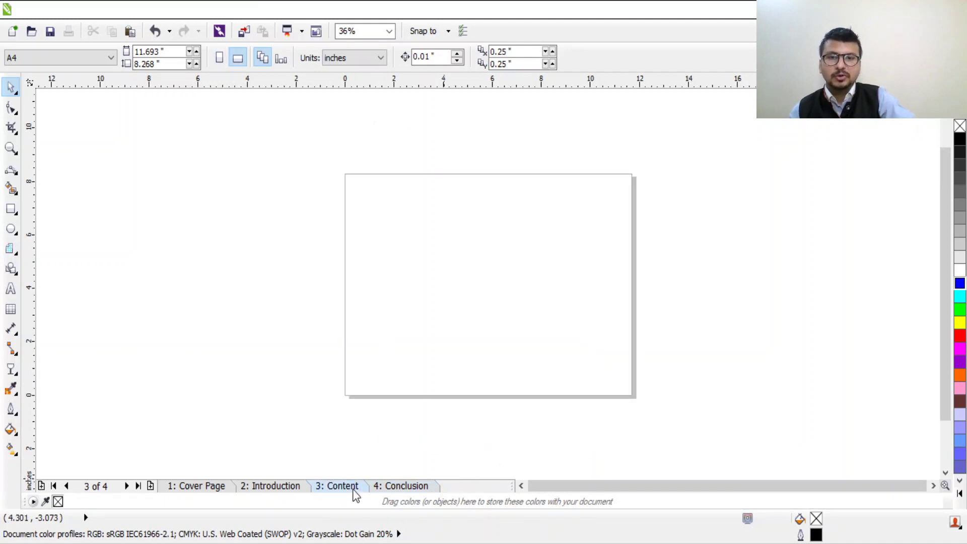
left_click(219, 487)
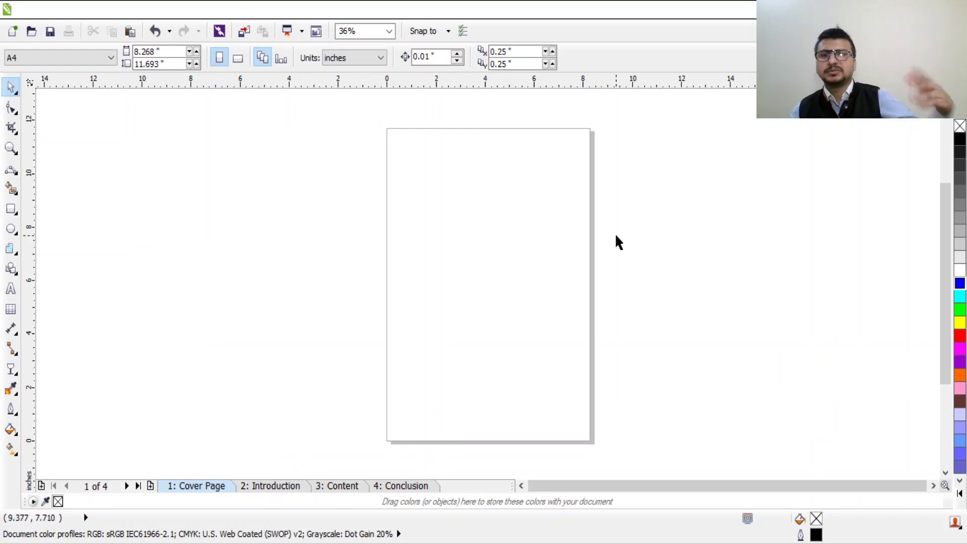
left_click(416, 485)
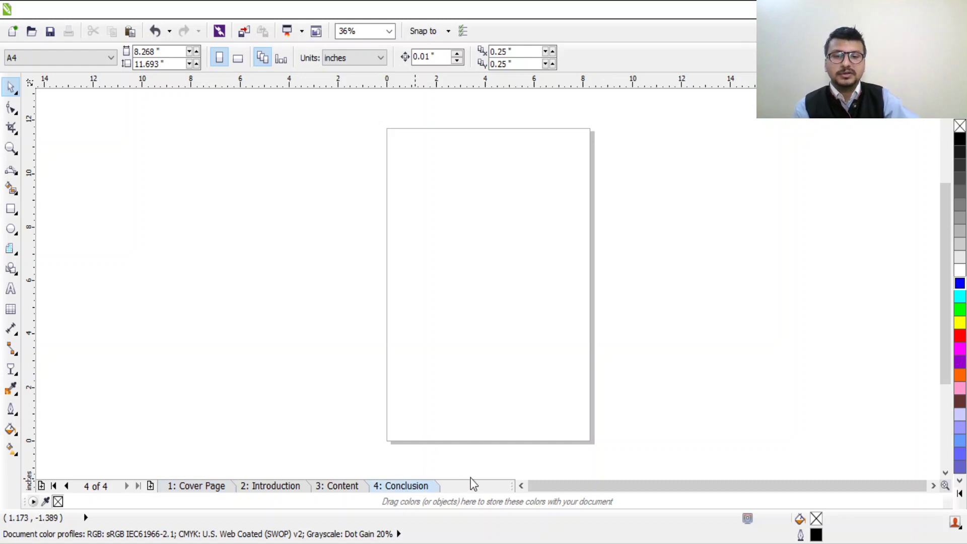
key("alt+Return")
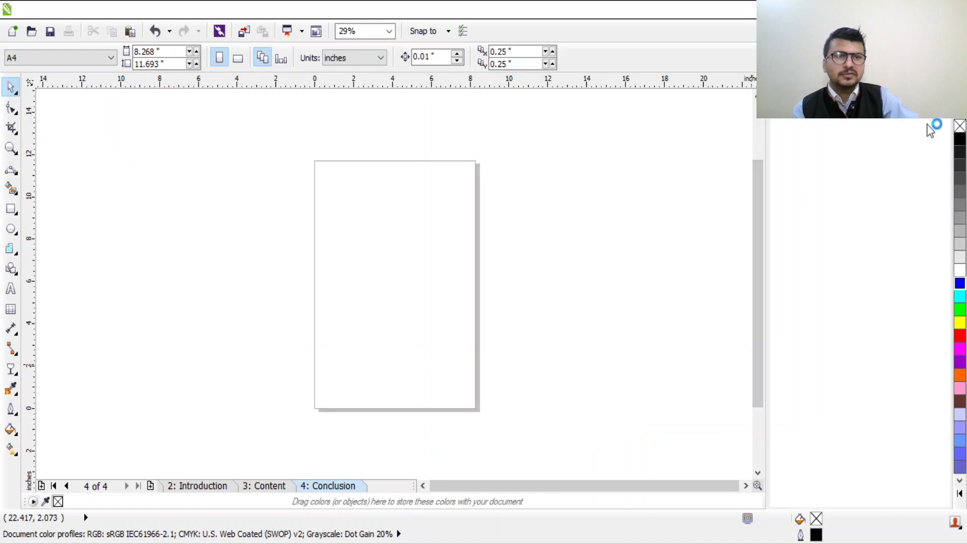
key("alt+Return")
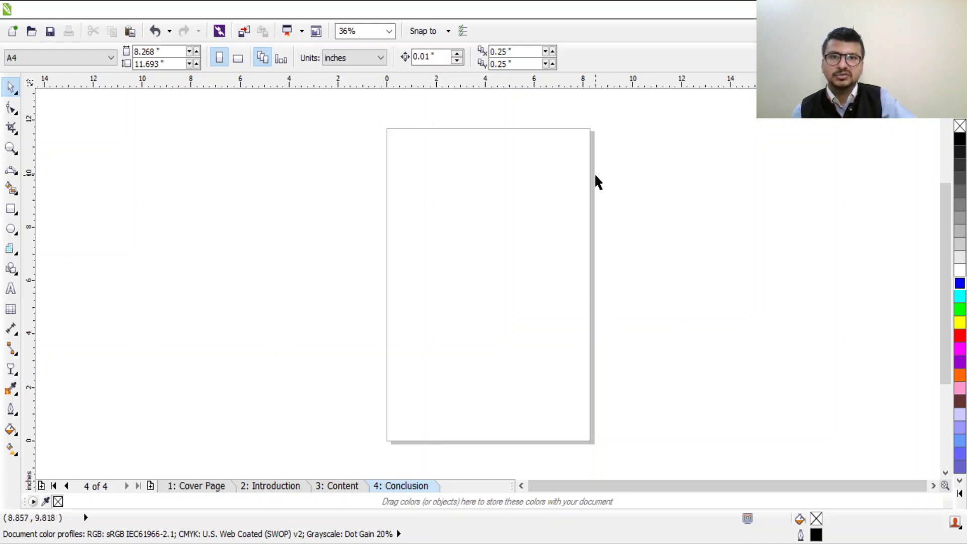
left_click(436, 39)
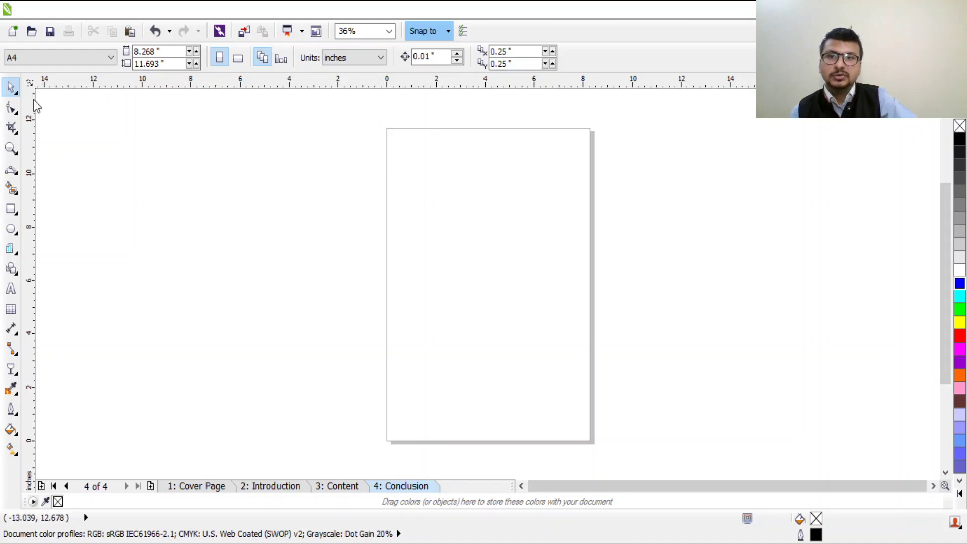
Switch the page to landscape and draw a rectangle about 5.43 by 2.6 inches in the page's upper-left area
left_click(239, 59)
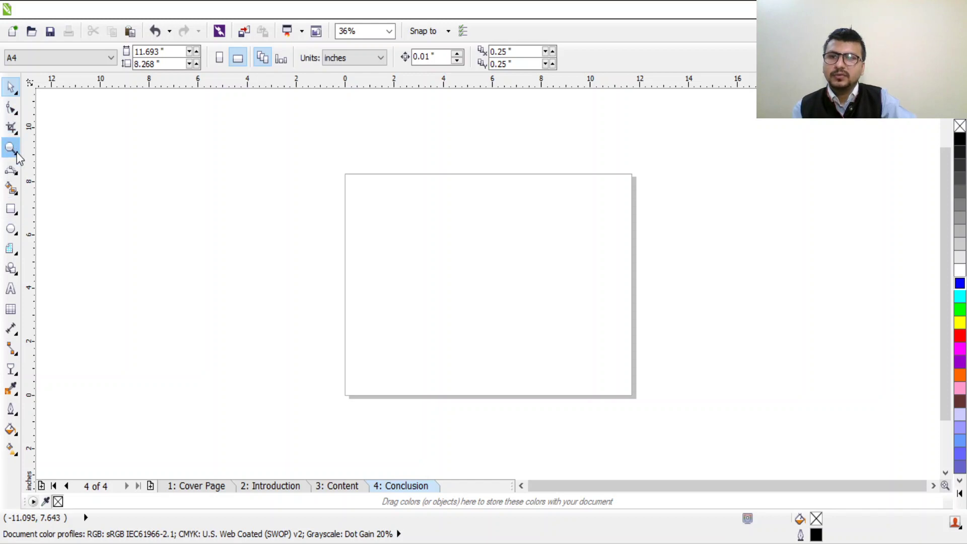
left_click(11, 211)
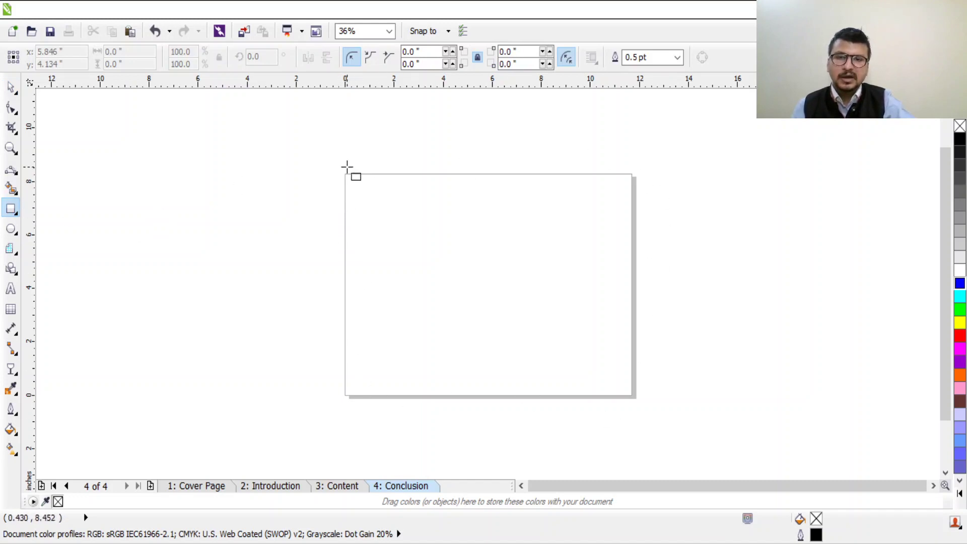
mouse_move(360, 195)
left_mouse_down()
mouse_move(416, 242)
mouse_move(529, 286)
mouse_move(490, 269)
left_mouse_up()
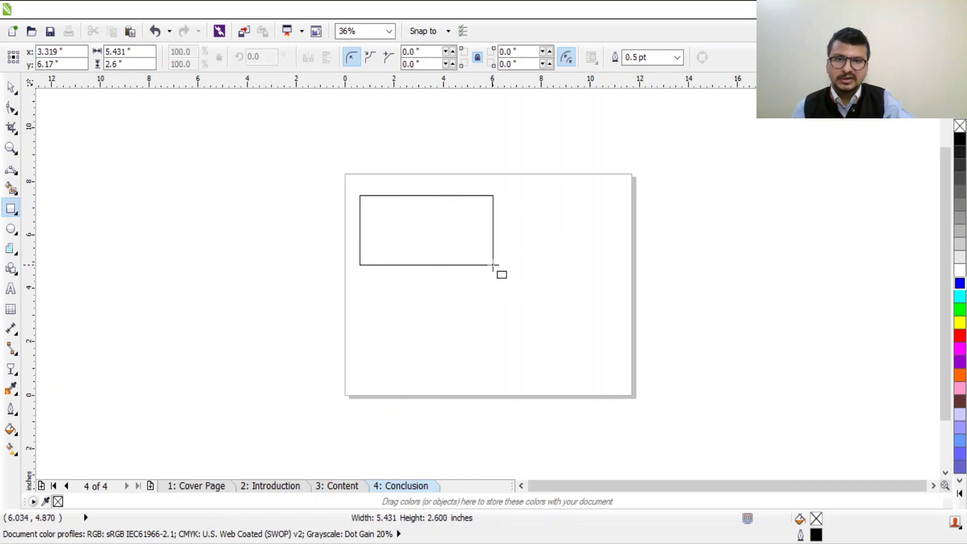
left_click_drag(493, 264, 493, 265)
Draw a near-square rectangle about 2.83 by 2.57 inches beside the first one and an ellipse about 4.48 by 2.14 inches below it
mouse_move(516, 197)
left_mouse_down()
mouse_move(581, 270)
mouse_move(594, 263)
mouse_move(587, 267)
left_mouse_up()
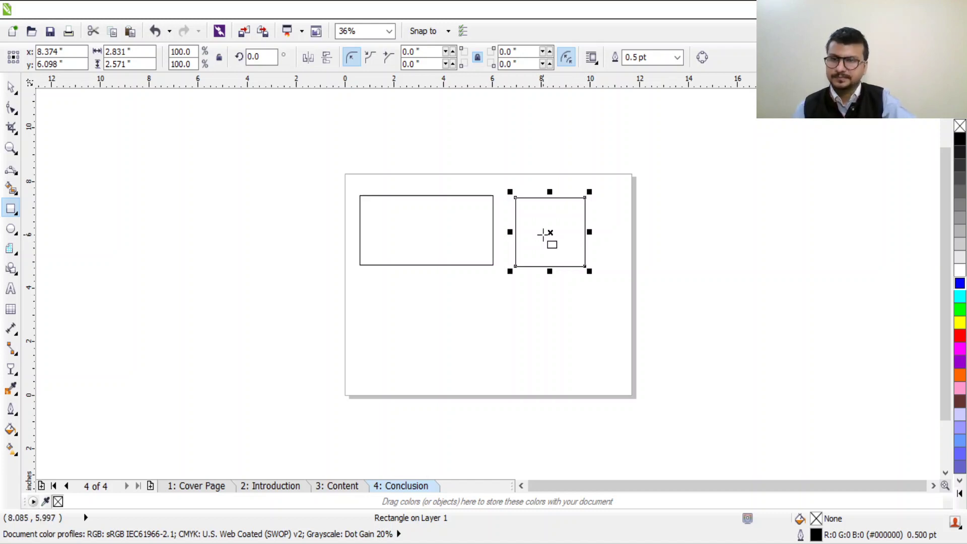
left_click(15, 209)
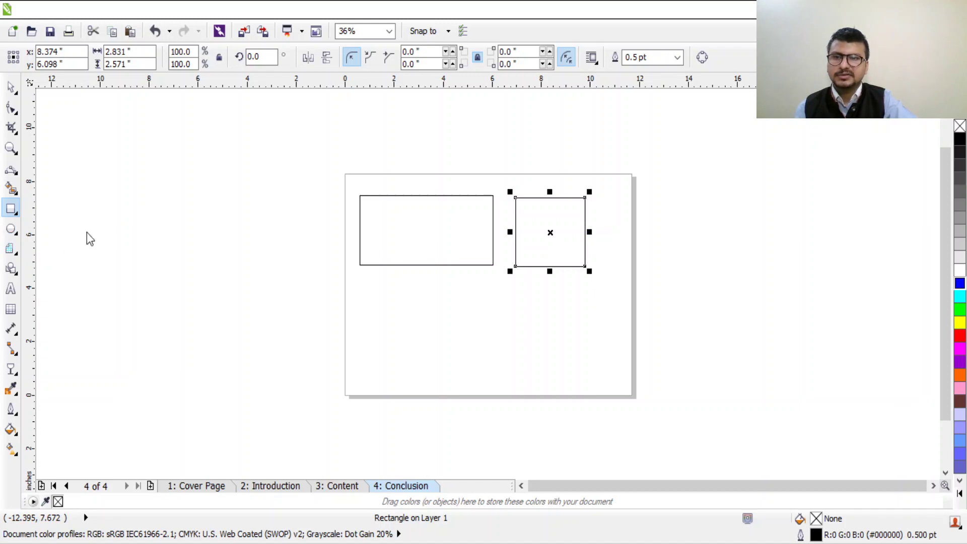
key("F7")
left_click_drag(377, 296, 489, 355)
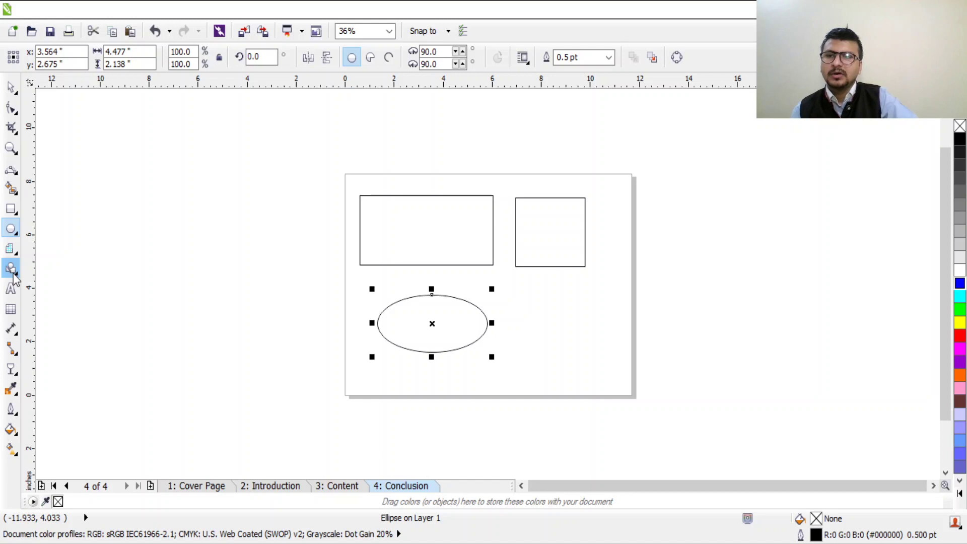
Try green, red, orange and pink fills on the wide rectangle and finish with yellow
left_click(9, 91)
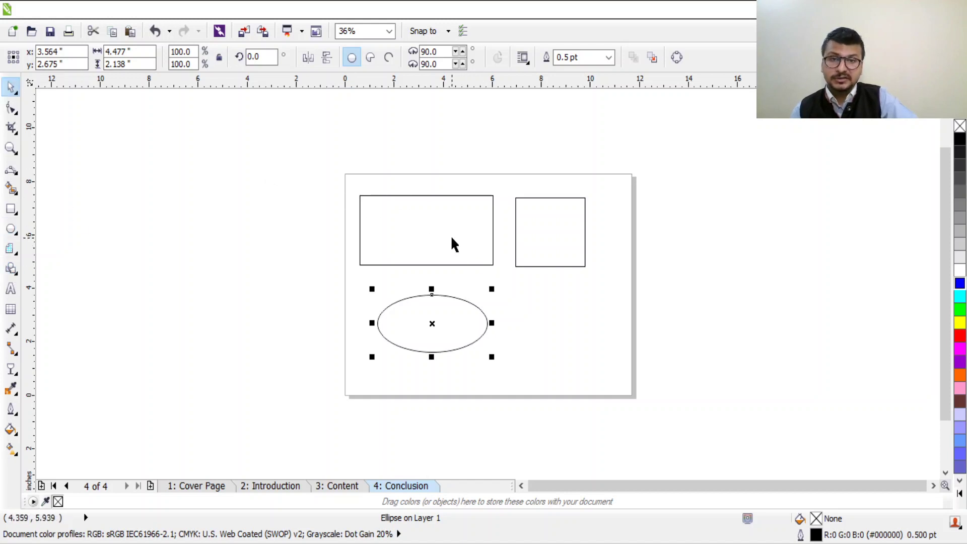
left_click(437, 239)
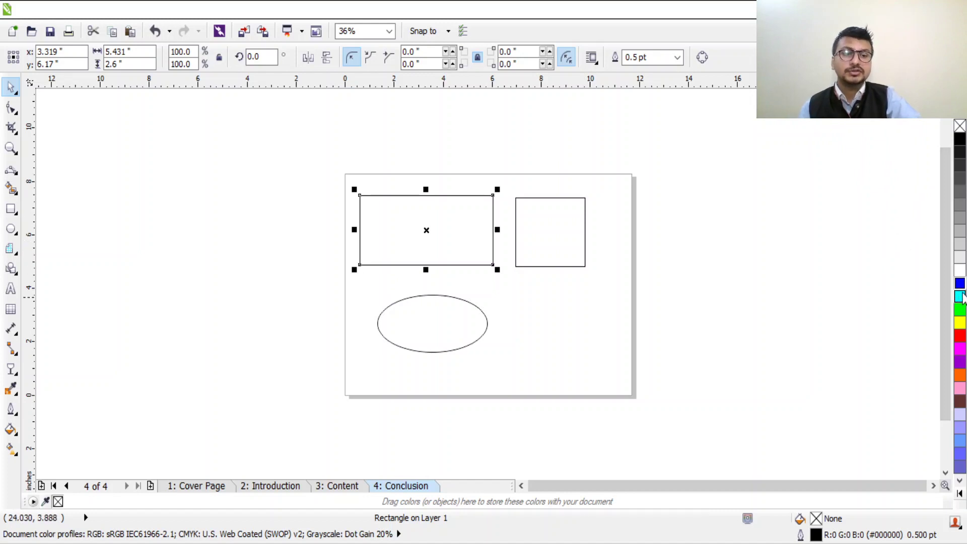
left_click(961, 311)
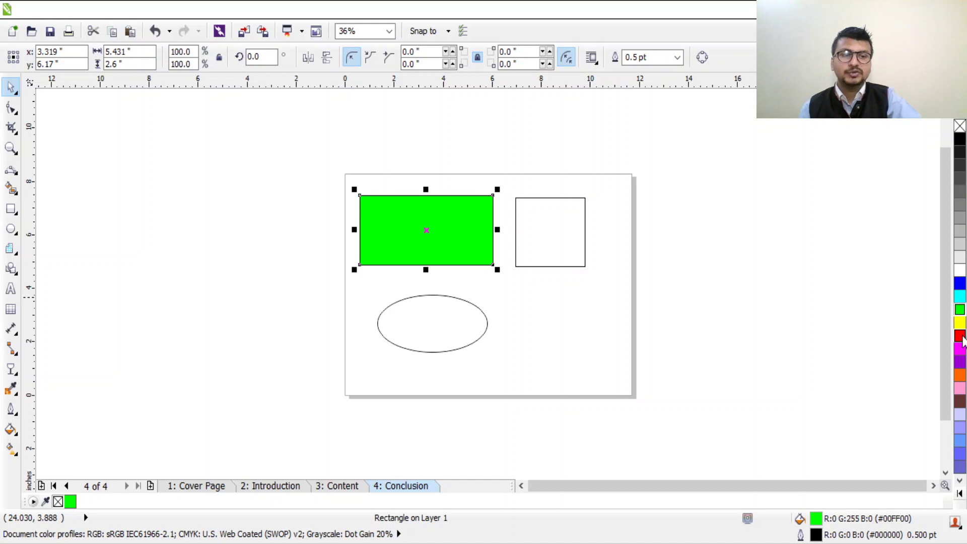
left_click(960, 336)
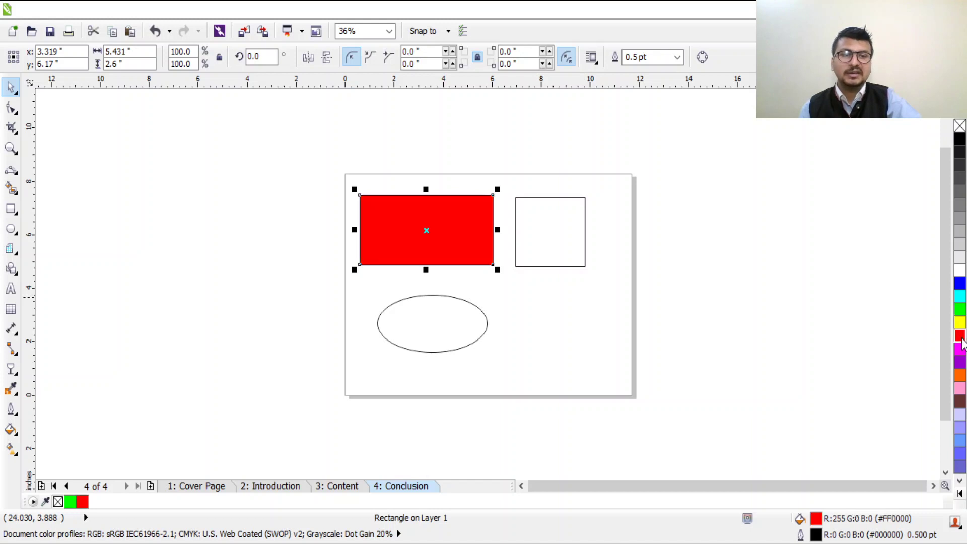
left_click(960, 310)
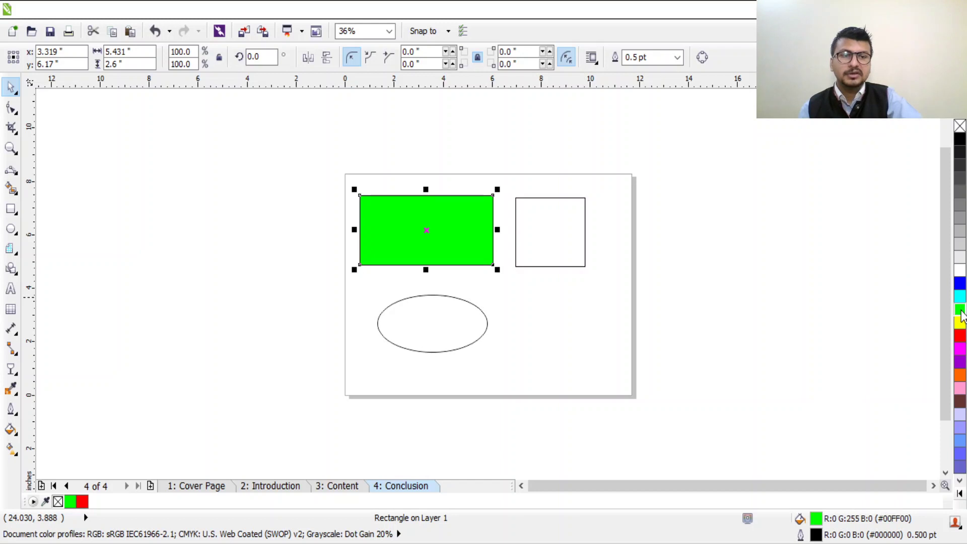
left_click(960, 375)
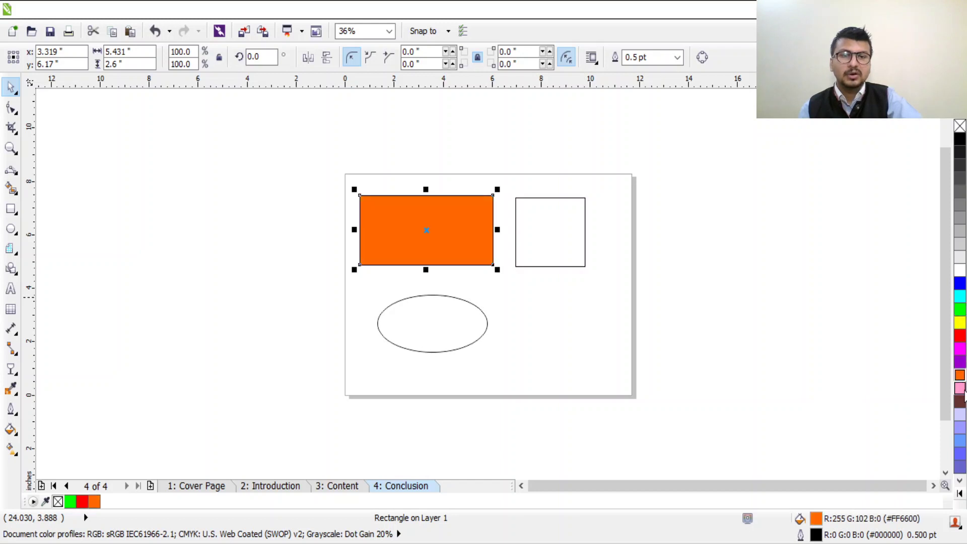
left_click(960, 388)
left_click(962, 323)
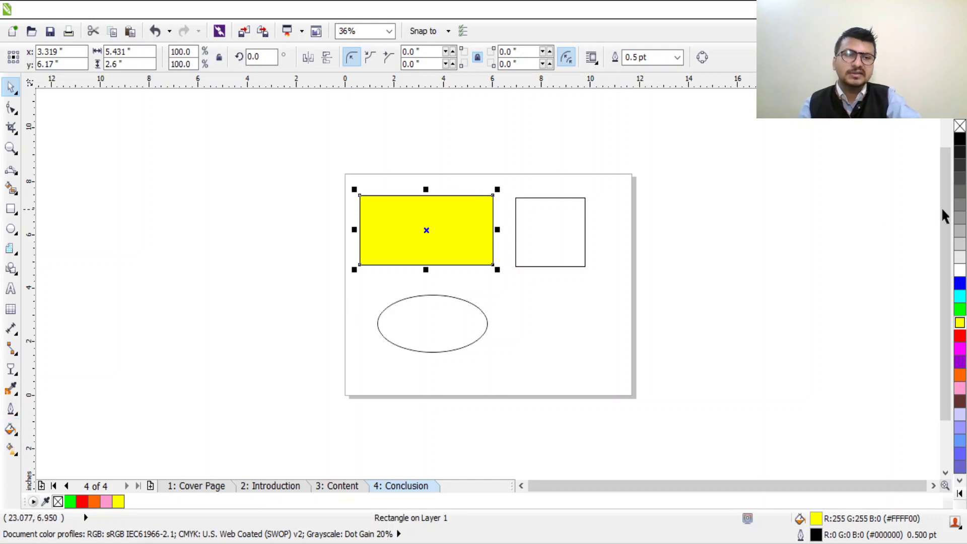
Fill the square with red after trying dark brown, and fill the ellipse with blue
left_click(548, 223)
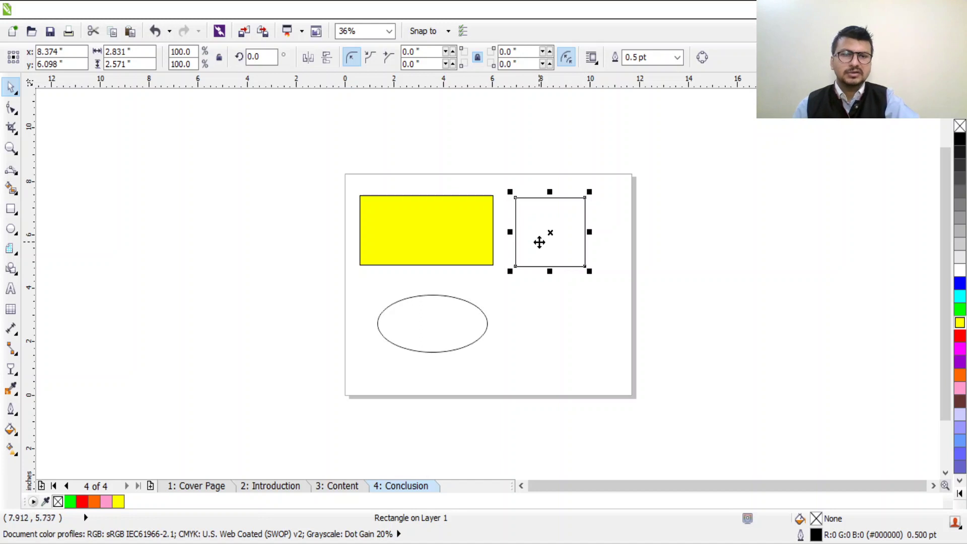
left_click(539, 243)
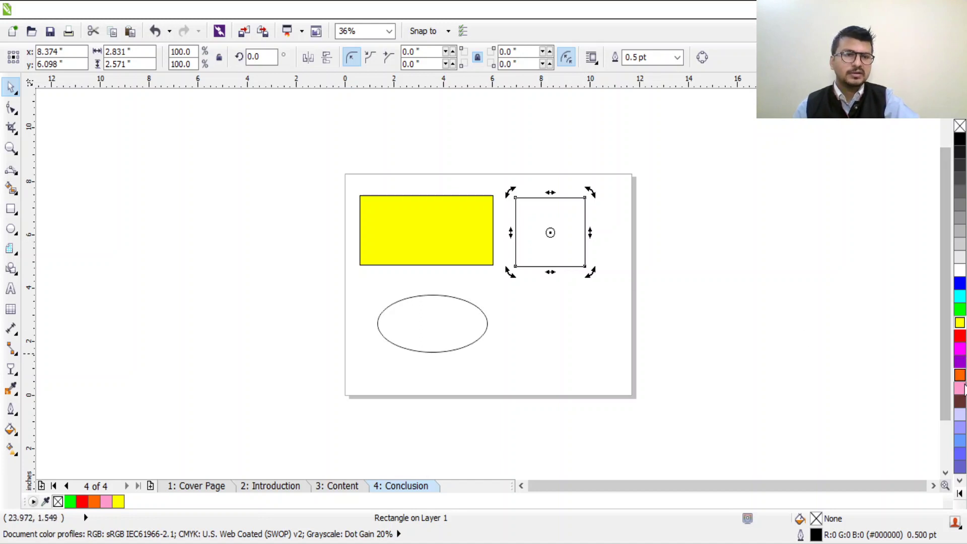
left_click(961, 402)
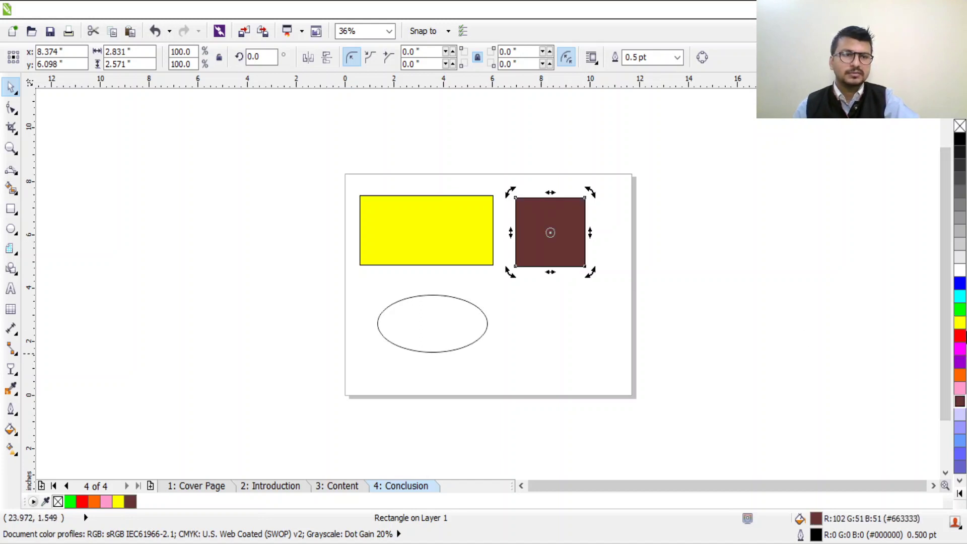
left_click(960, 336)
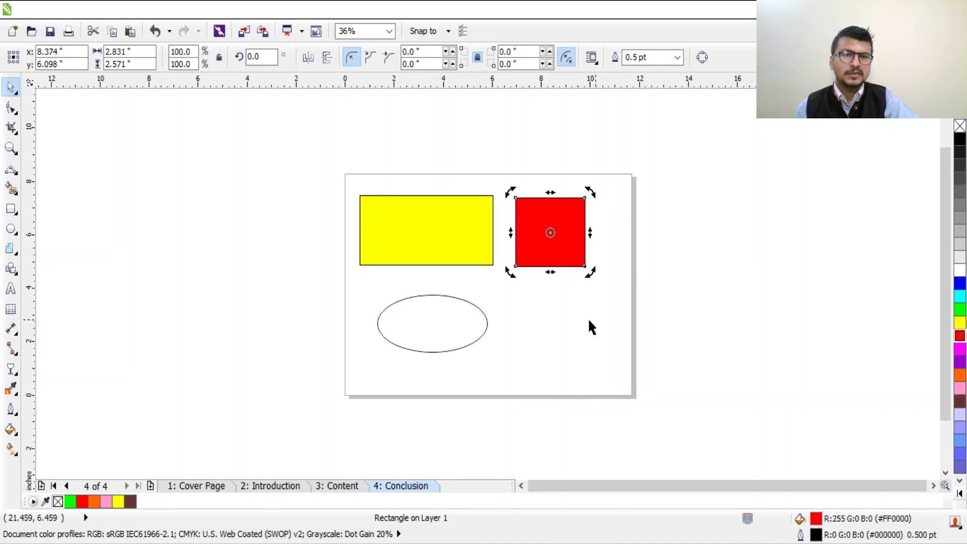
left_click_drag(487, 322, 410, 331)
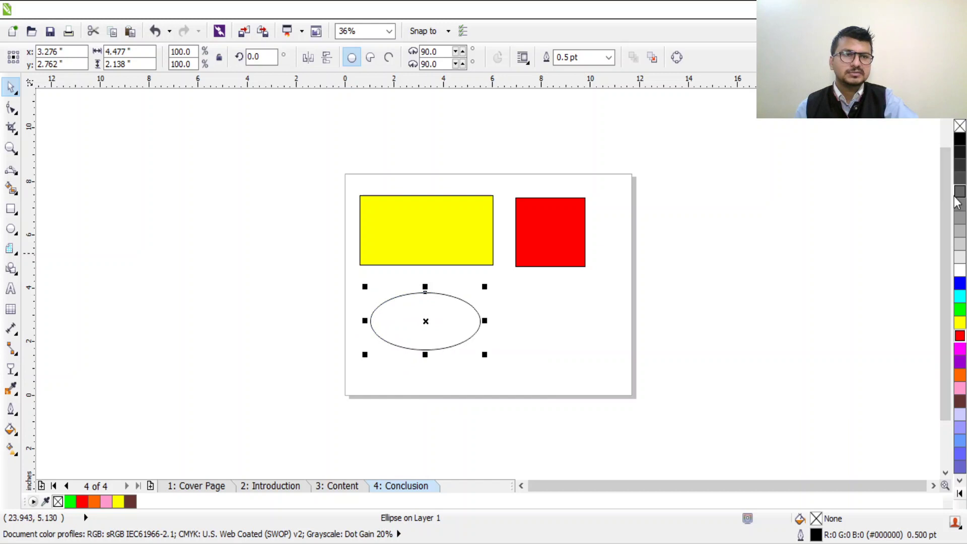
left_click(959, 284)
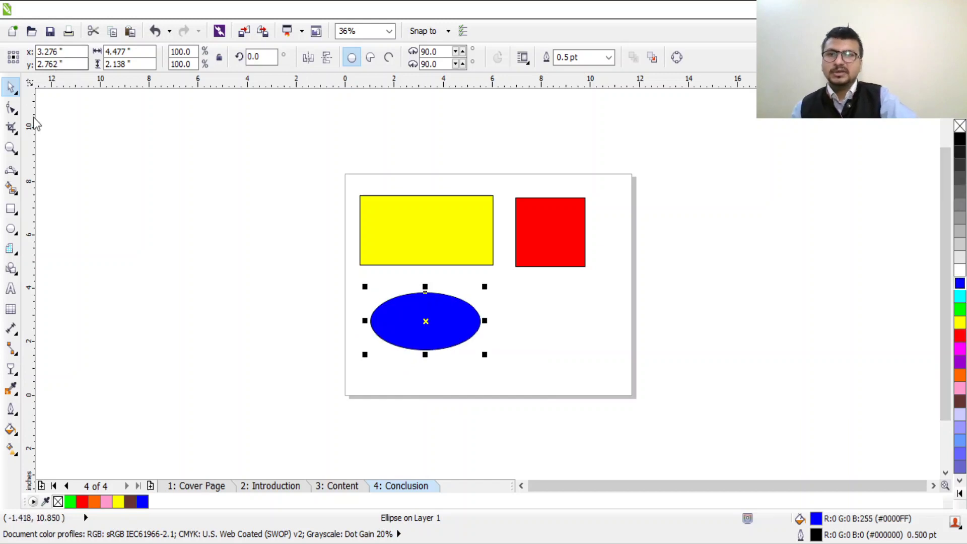
Round all corners of the yellow rectangle with the Shape tool to a radius of 1.3 inches
left_click(9, 108)
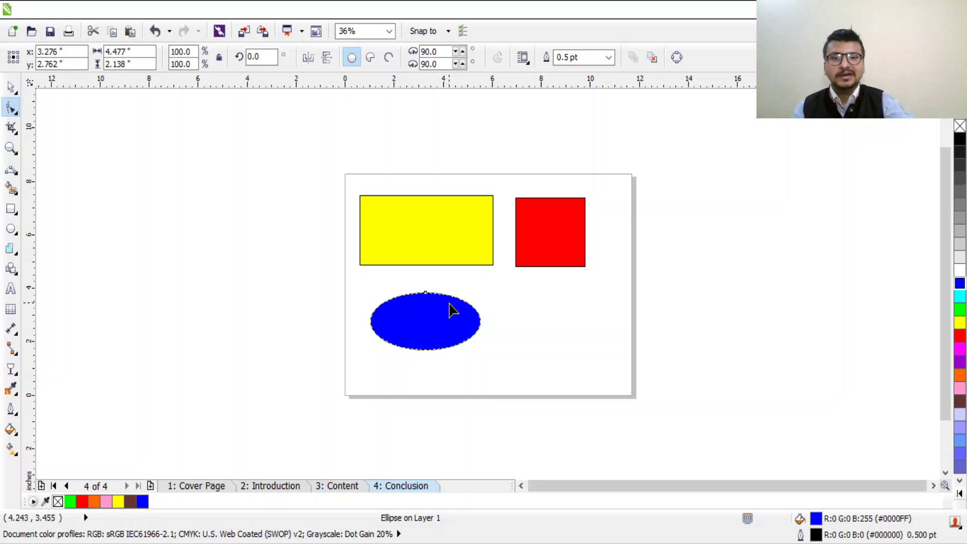
left_click(449, 237)
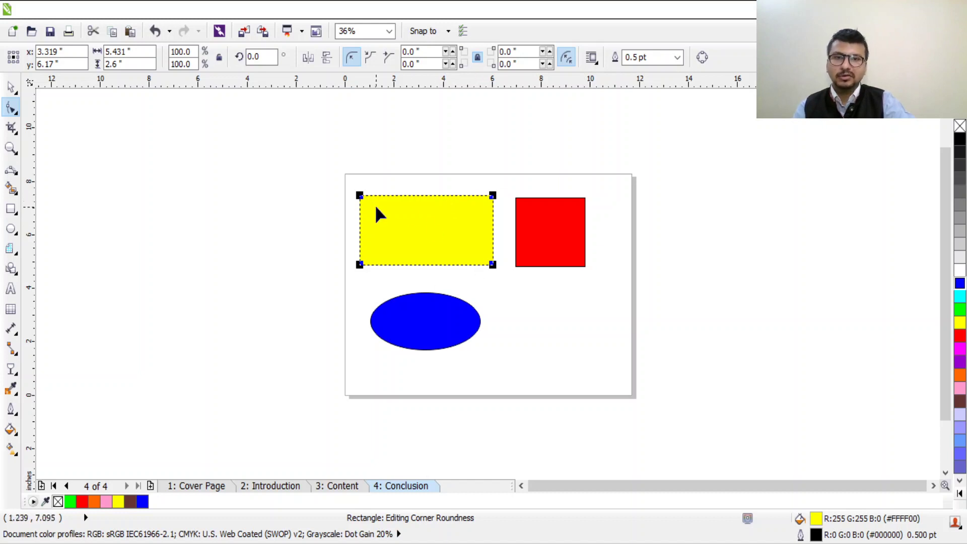
scroll(374, 203, "up", 2)
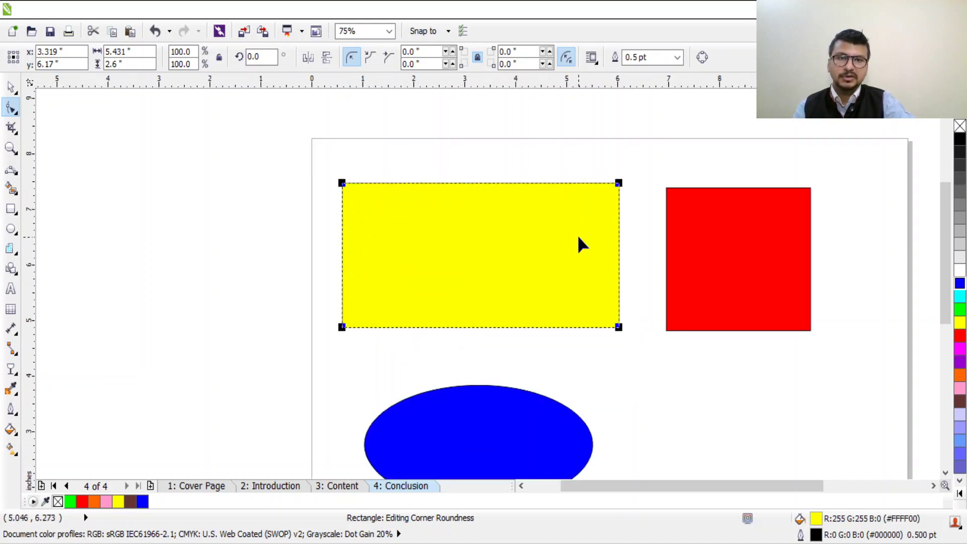
scroll(578, 240, "down", 2)
scroll(580, 239, "up", 2)
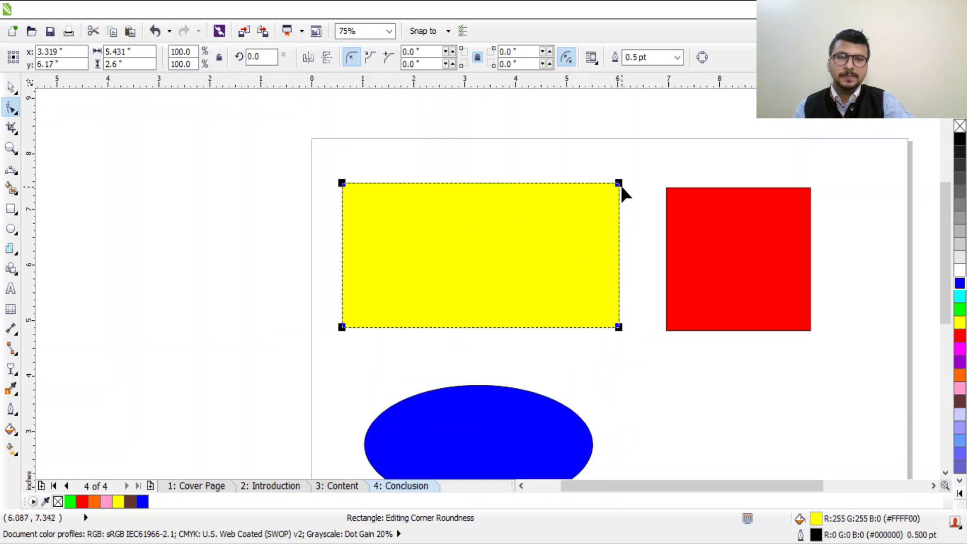
left_click_drag(621, 184, 539, 226)
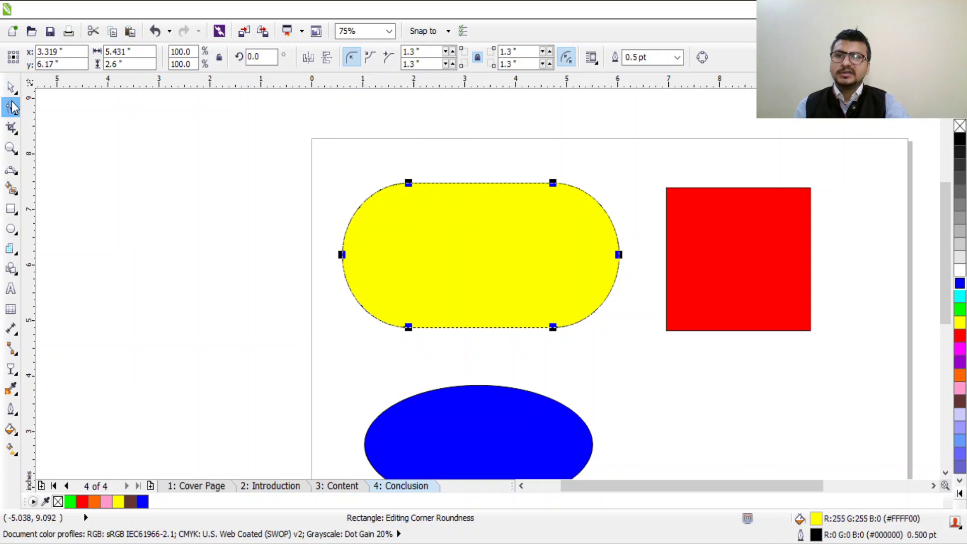
Smudge the yellow shape's upper-left edge with a 0.05-inch brush, and pull a node there up and outward into a spike
left_click(55, 120)
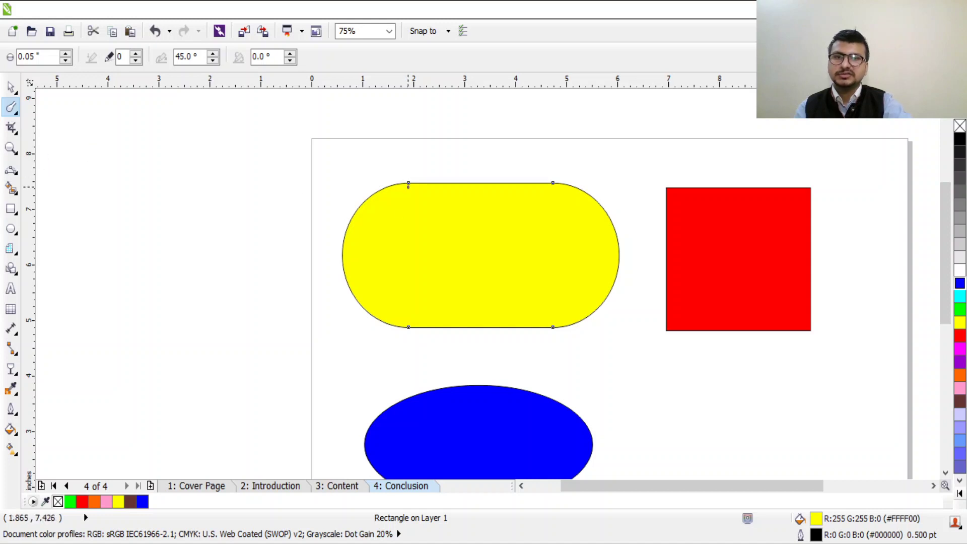
mouse_move(408, 185)
left_mouse_down()
mouse_move(403, 222)
mouse_move(418, 289)
left_mouse_up()
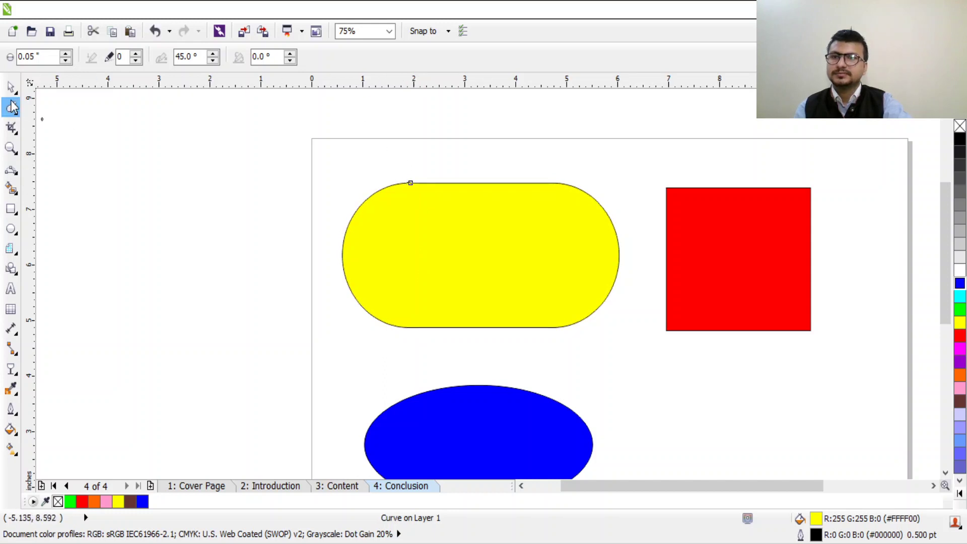
key("F10")
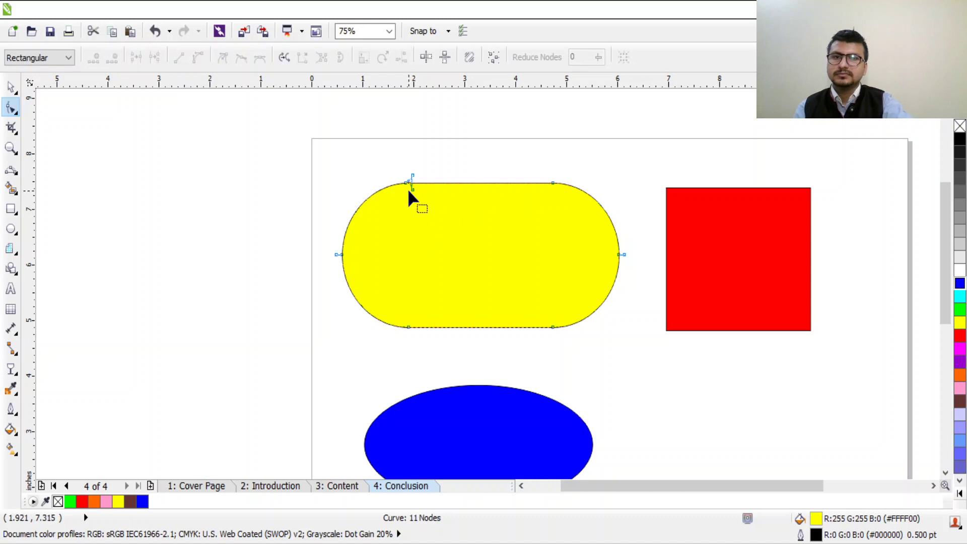
left_click_drag(409, 185, 391, 177)
left_click_drag(377, 166, 349, 124)
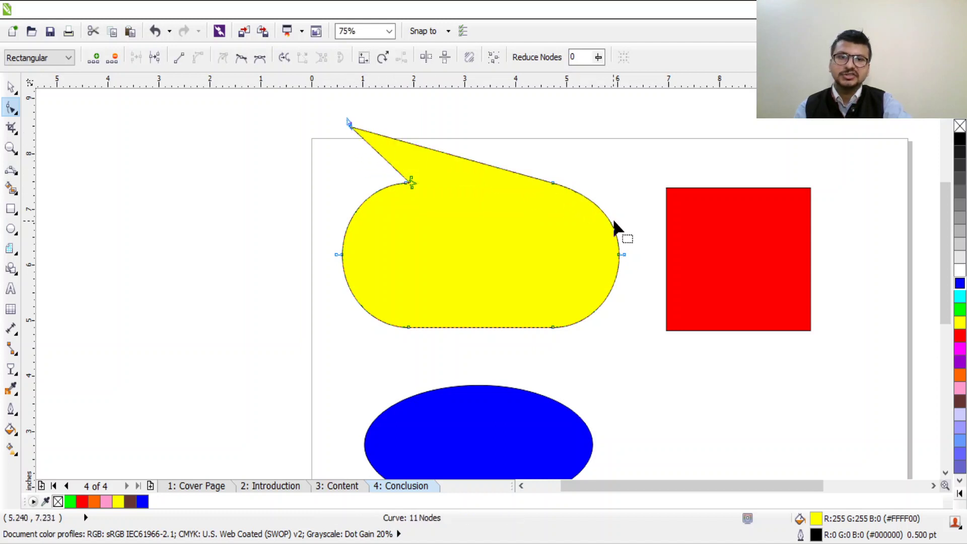
Reshape the yellow curve freehand by moving its side, upper and lower nodes into an irregular pointed outline that crosses itself
left_click_drag(619, 255, 644, 176)
left_click_drag(555, 184, 512, 120)
left_click_drag(406, 329, 468, 219)
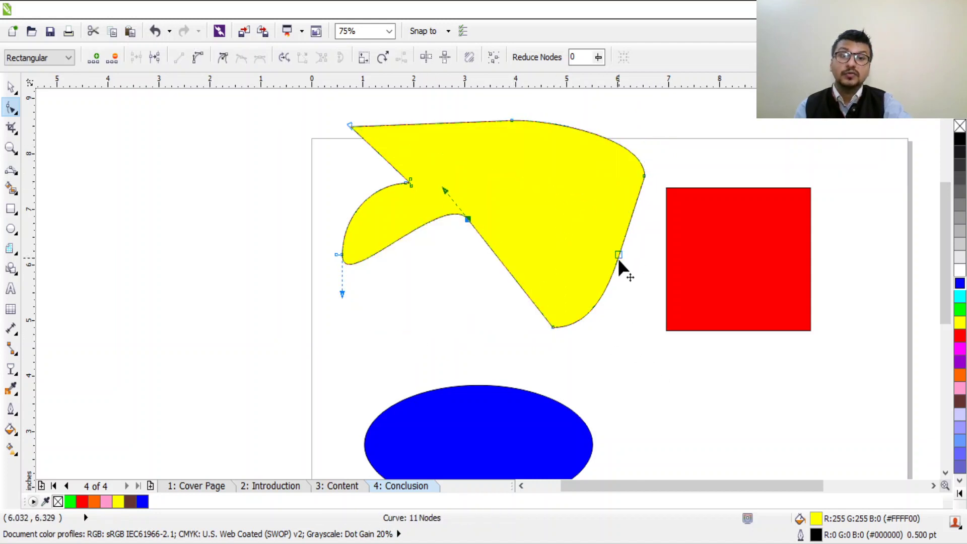
left_click_drag(619, 252, 523, 173)
left_click_drag(511, 120, 449, 153)
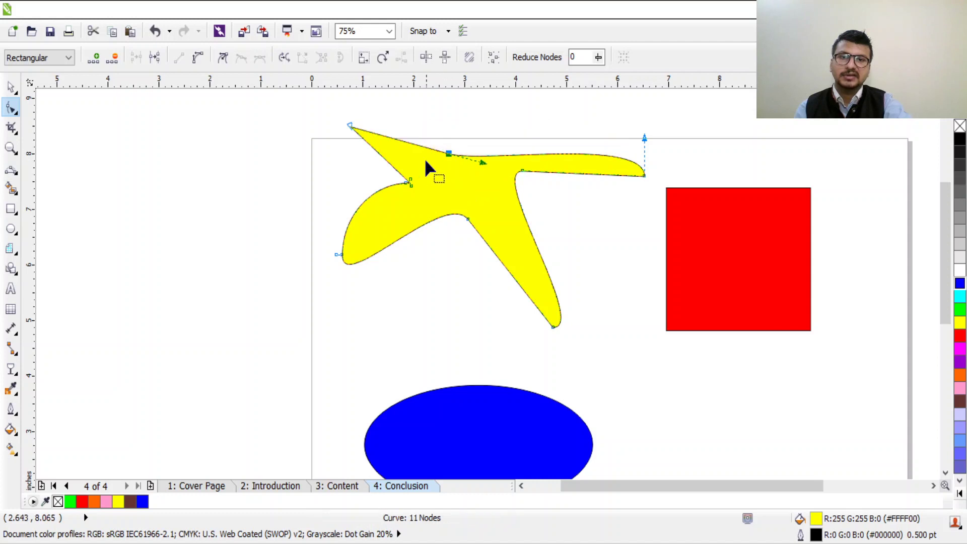
left_click_drag(351, 127, 374, 98)
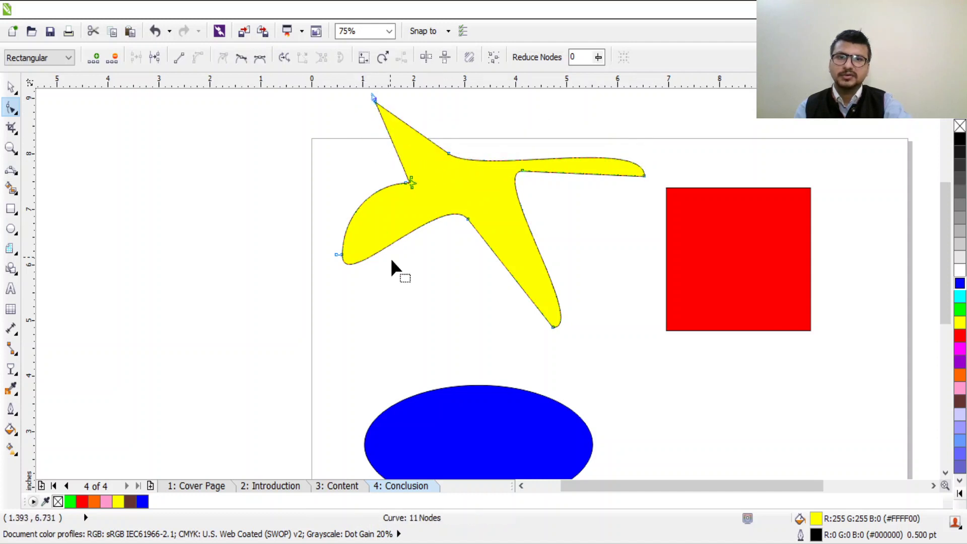
left_click_drag(337, 256, 352, 290)
left_click_drag(560, 327, 323, 190)
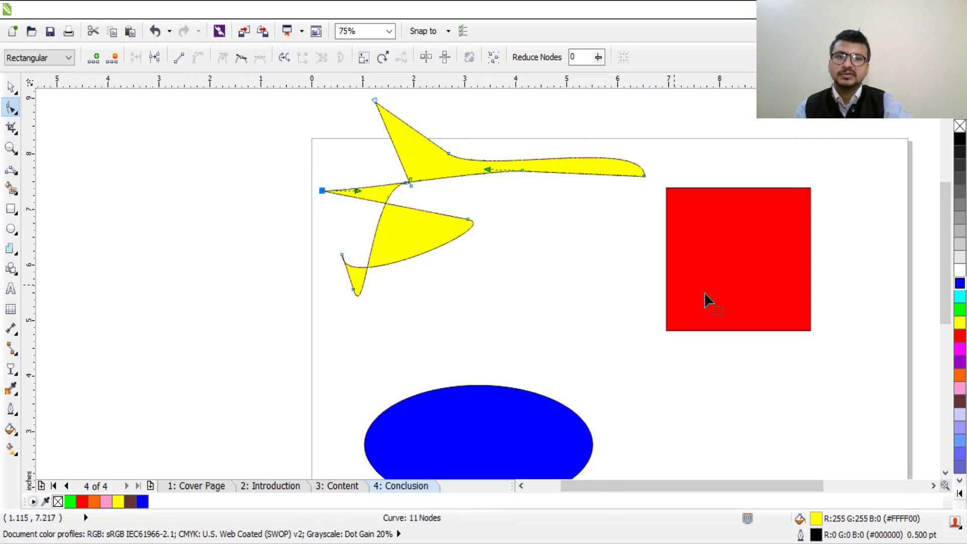
Fill the reshaped yellow curve with orange after trying other palette colours such as cyan, dark brown and light blue-violet
left_click(11, 87)
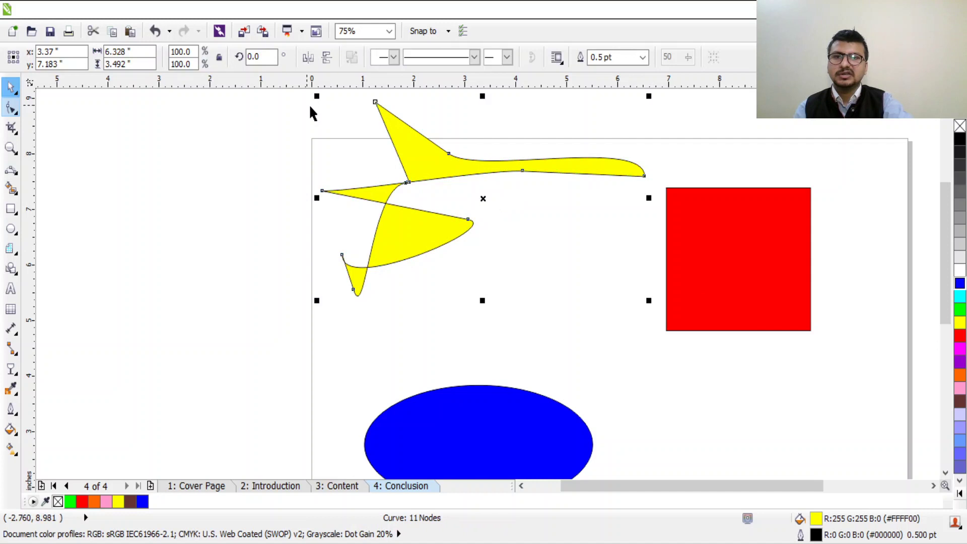
left_click(438, 153)
left_click(960, 297)
left_click(960, 323)
left_click(960, 375)
left_click(960, 401)
left_click(959, 427)
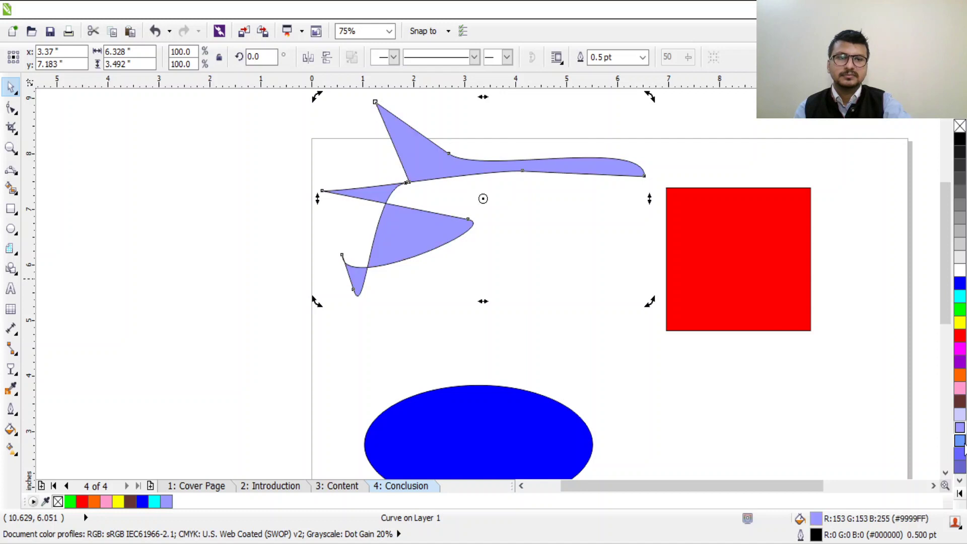
left_click(960, 374)
left_click(492, 208)
Move the orange curve partly off the page's left edge, and move the red square down and closer to the page's right edge
left_click_drag(464, 162, 252, 176)
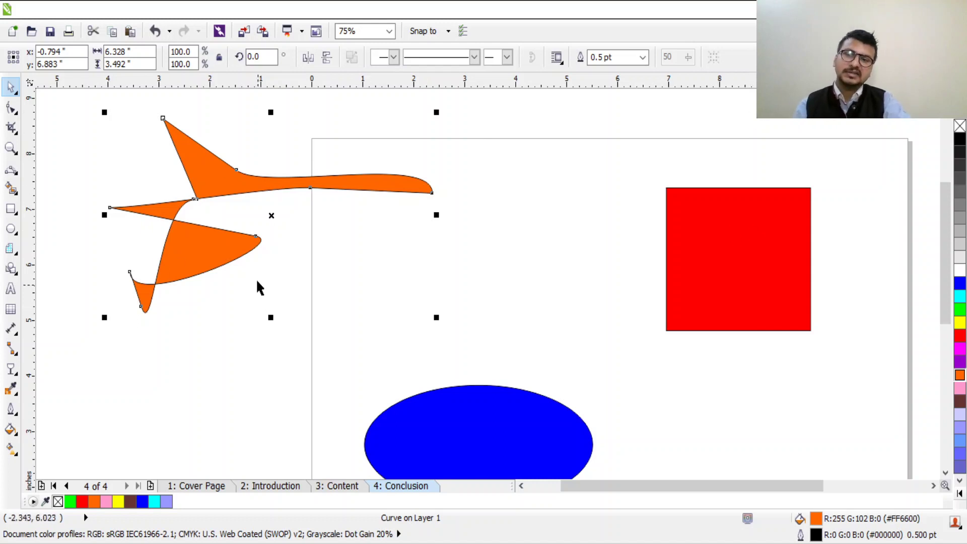
left_click(212, 243)
left_click(830, 255)
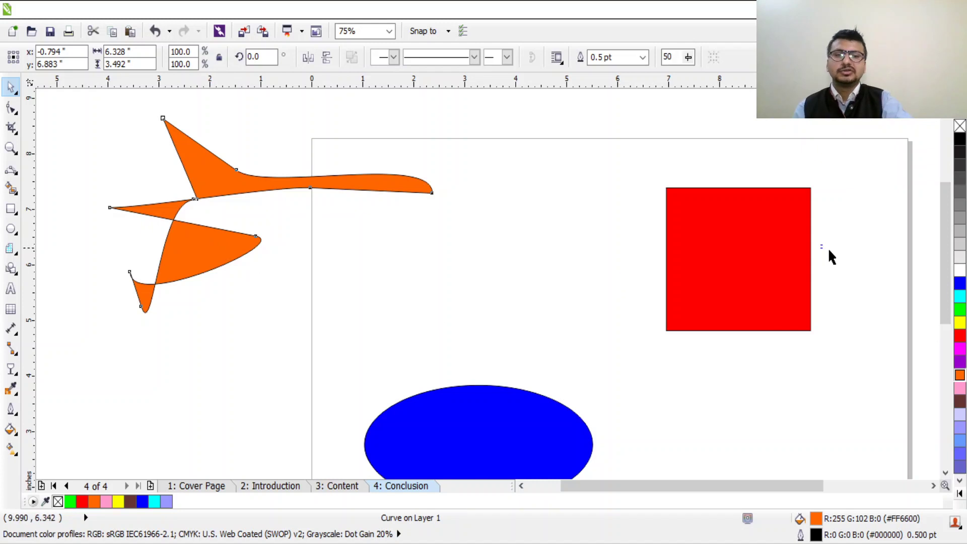
left_click(716, 280)
left_click_drag(717, 280, 788, 340)
Place a copy of the orange curve on the page to the right of the original, and delete the copy
left_click(357, 193)
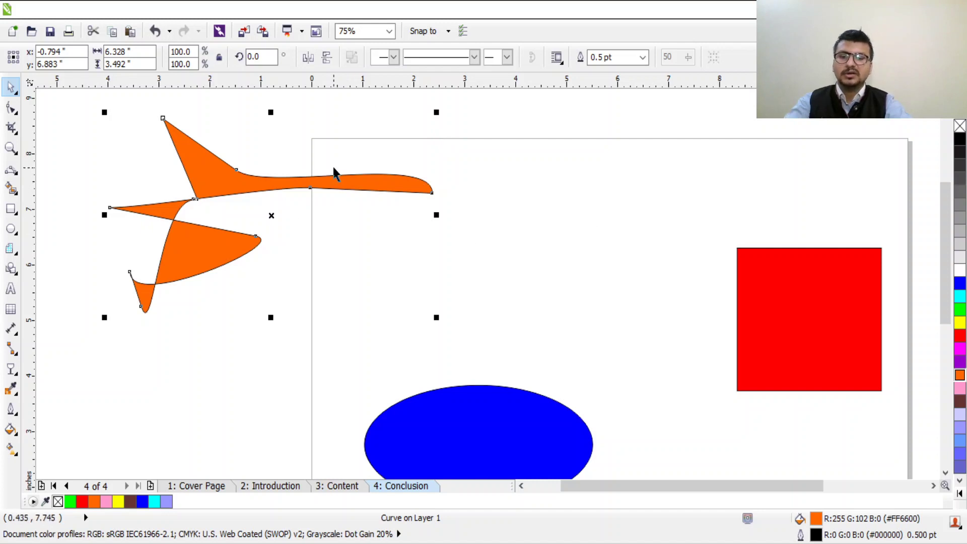
left_click_drag(402, 187, 766, 149)
left_click_drag(619, 130, 539, 180)
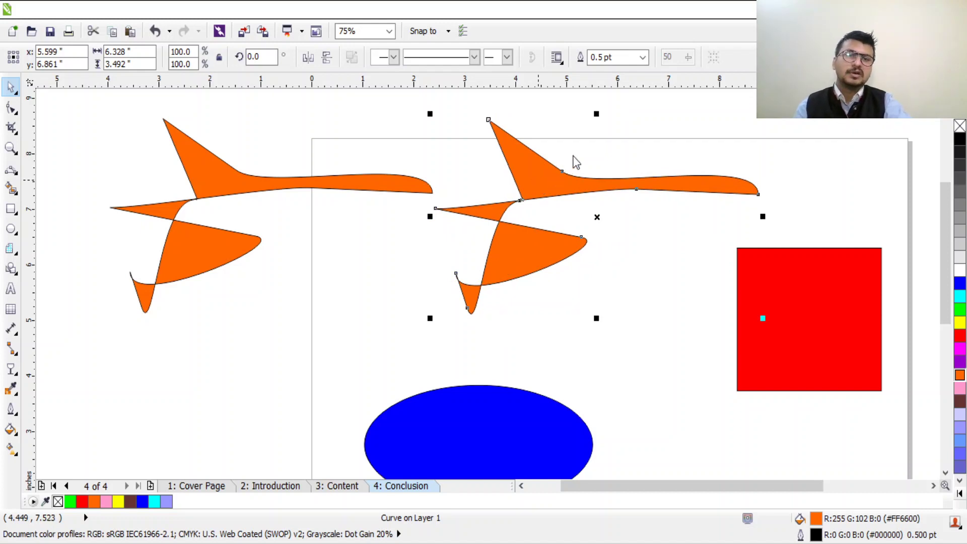
key("Delete")
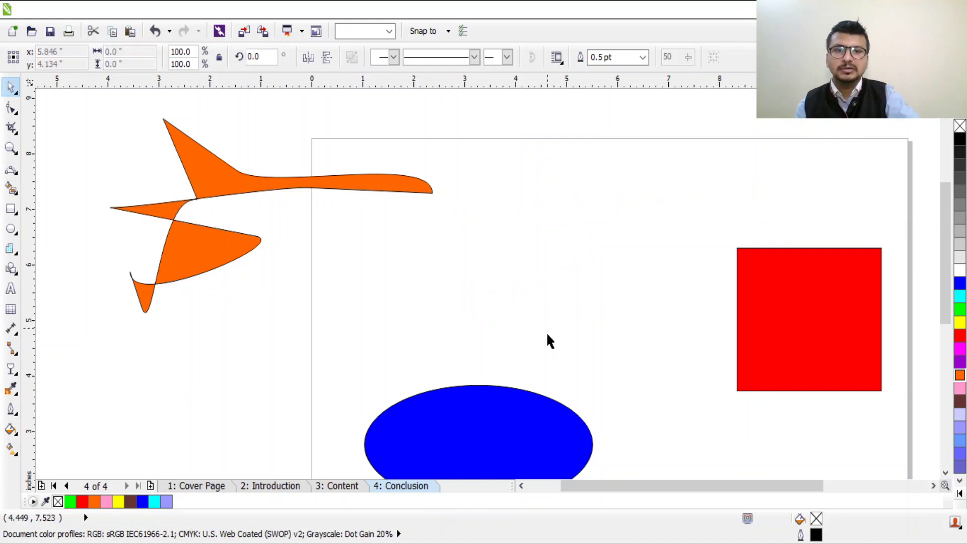
Move the red square to the upper middle of the page and give it a yellow outline
left_click_drag(789, 364, 591, 282)
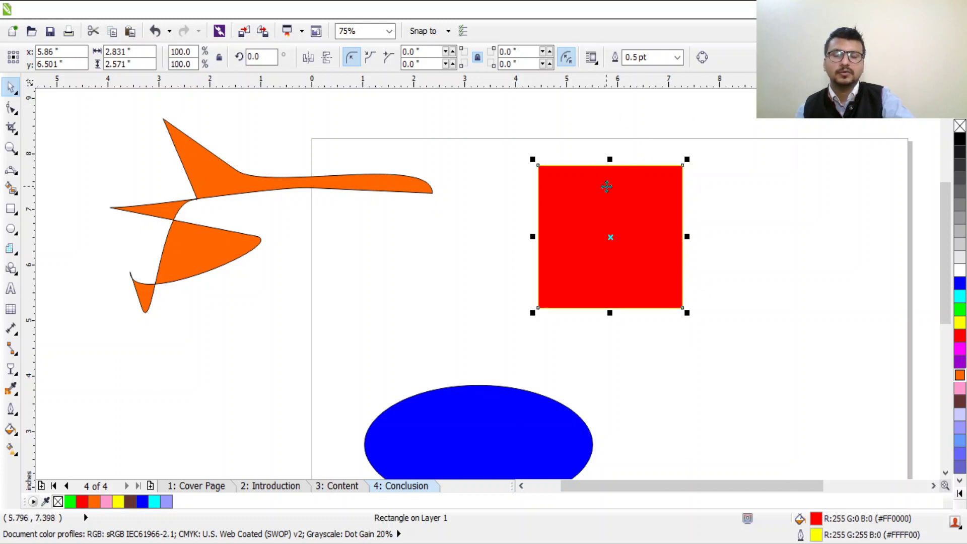
scroll(554, 166, "up", 5)
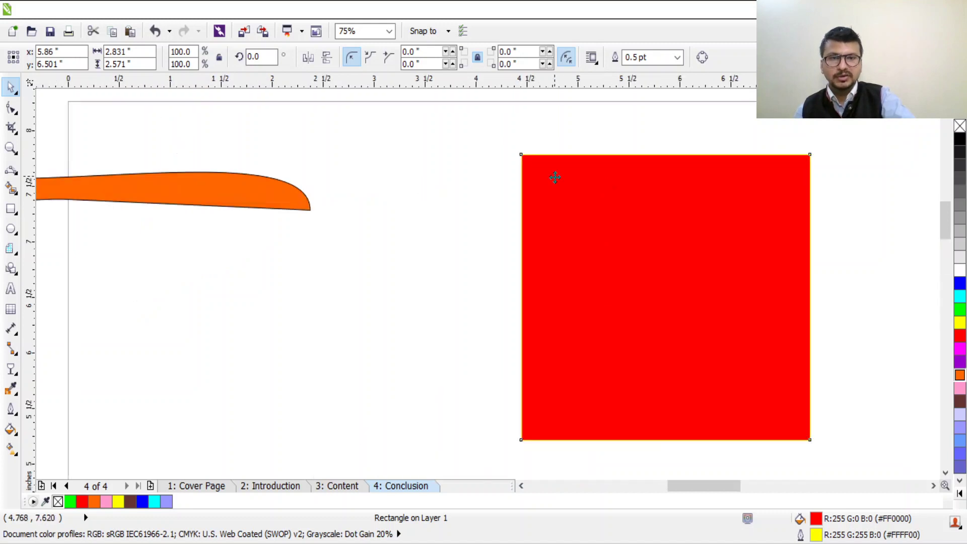
scroll(489, 133, "up", 5)
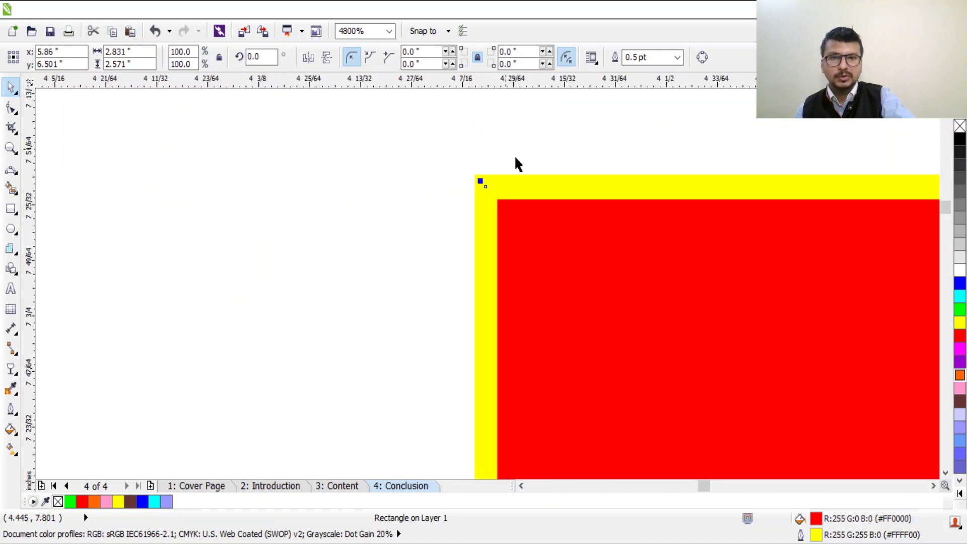
left_click_drag(513, 205, 540, 309)
scroll(539, 309, "down", 1)
left_click_drag(639, 459, 555, 330)
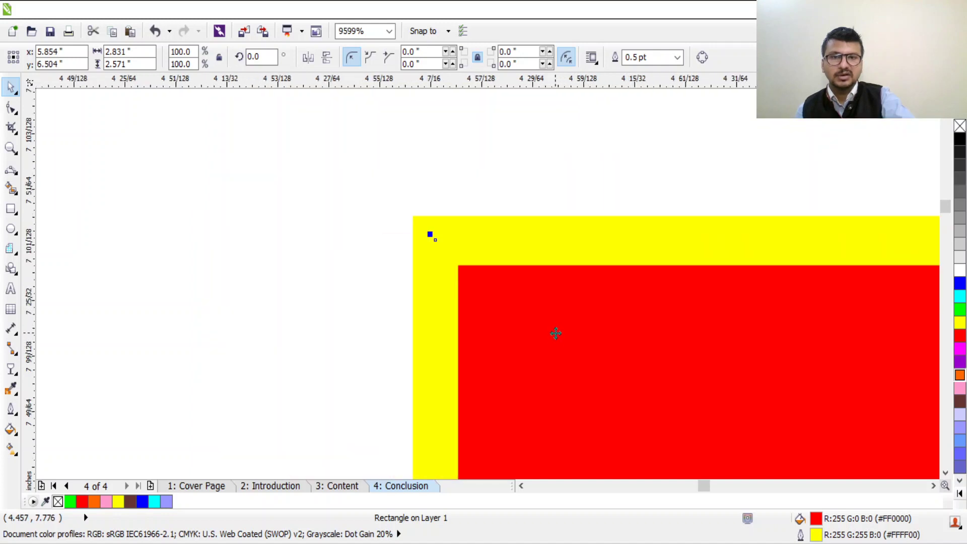
Examine the yellow outline at the red square's upper-left corner at several magnifications
scroll(549, 305, "up", 1)
scroll(549, 305, "down", 1)
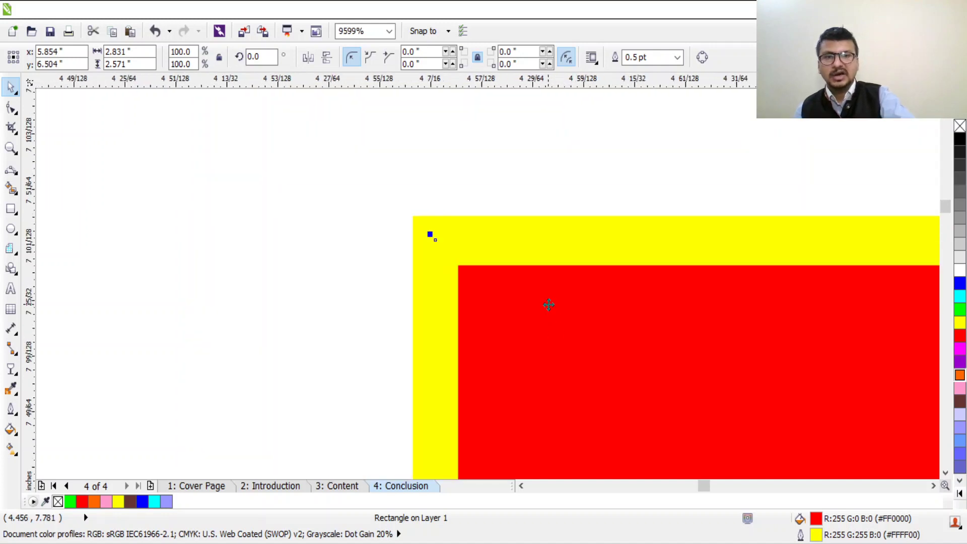
scroll(548, 305, "down", 5)
scroll(554, 303, "up", 2)
scroll(557, 303, "up", 1)
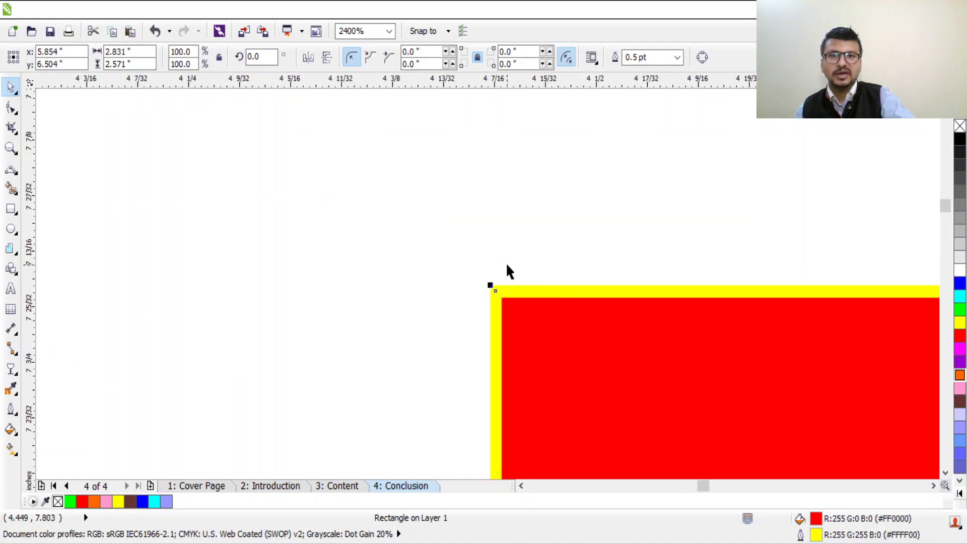
scroll(506, 266, "up", 3)
left_click(527, 317)
scroll(532, 333, "down", 4)
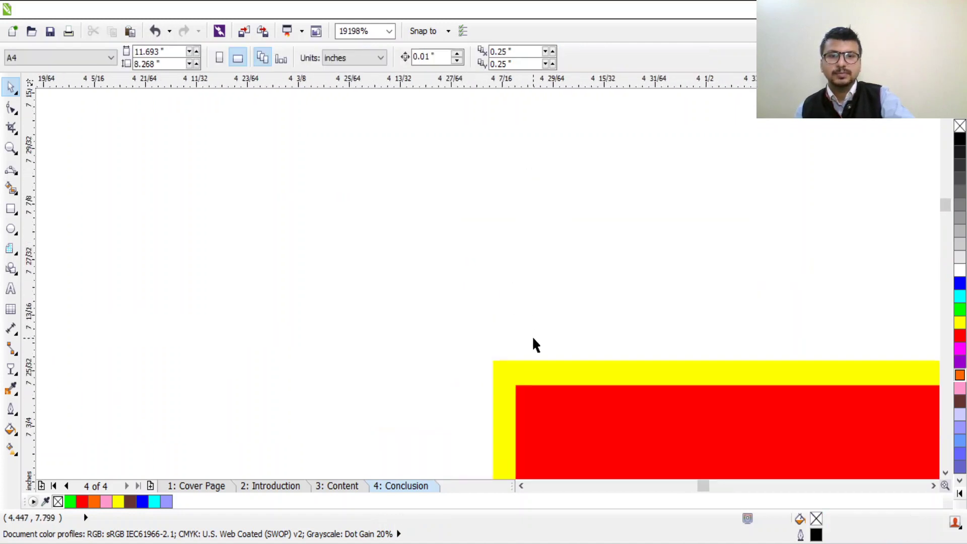
left_click(639, 417)
scroll(546, 271, "up", 1)
scroll(453, 202, "down", 1)
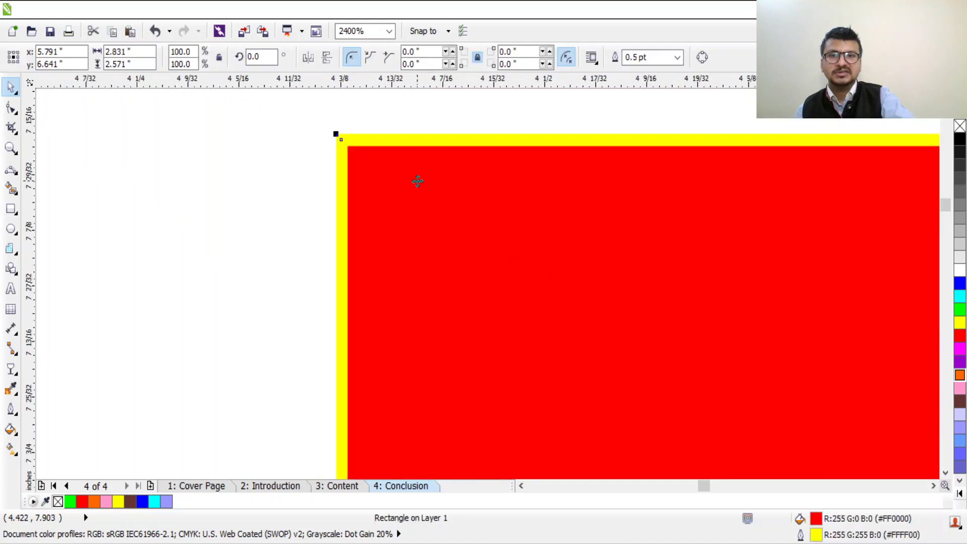
scroll(334, 128, "up", 2)
scroll(364, 157, "up", 1)
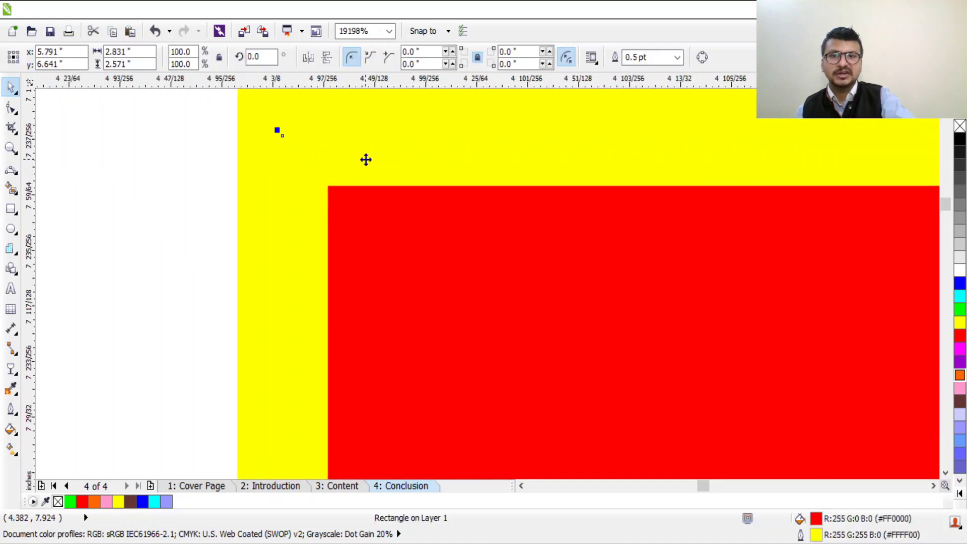
scroll(366, 159, "down", 2)
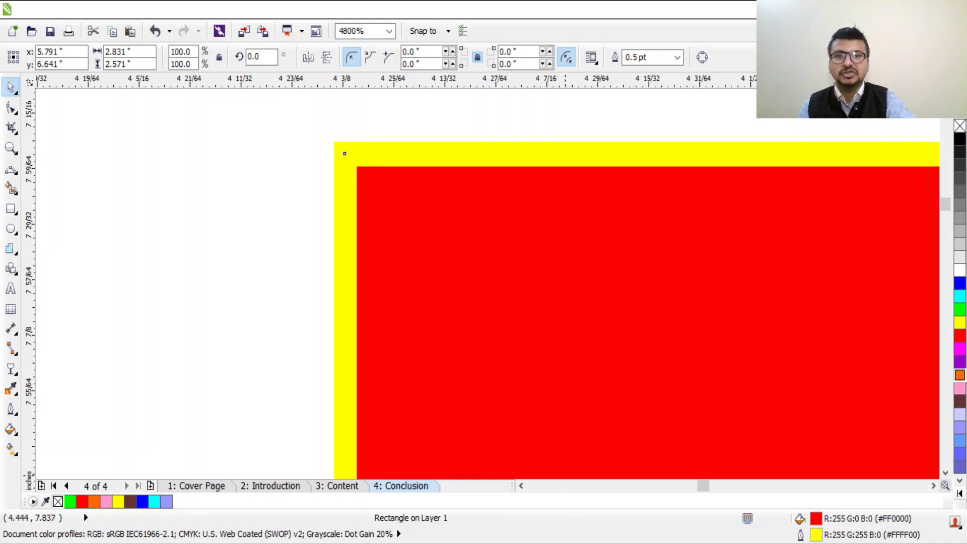
scroll(604, 218, "down", 10)
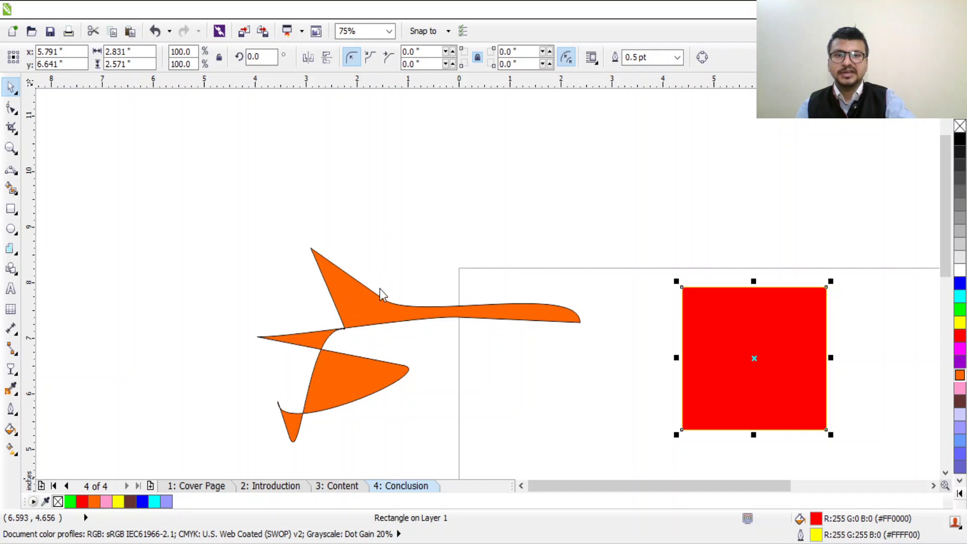
Set the red square's yellow outline width to 8 pt and inspect the thicker border
left_click(474, 386)
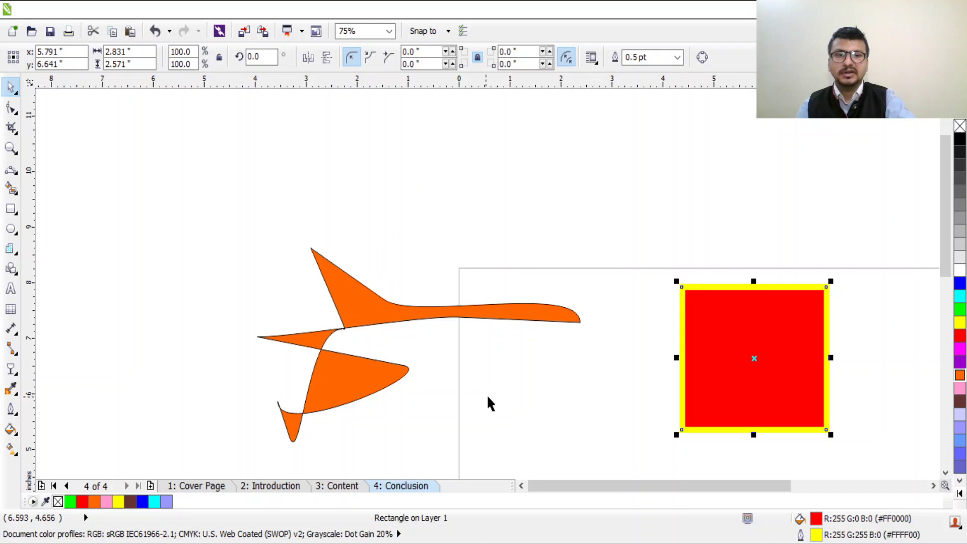
left_click(854, 351)
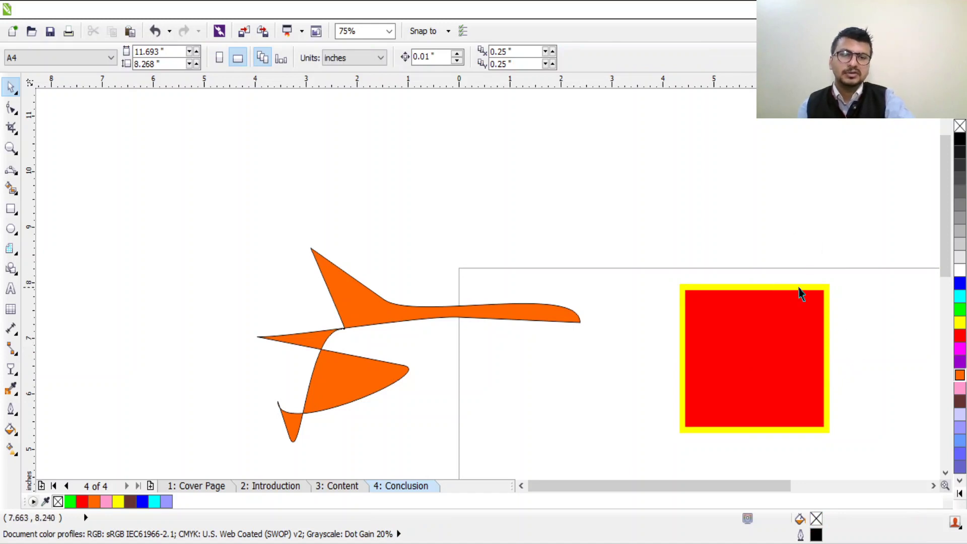
scroll(793, 284, "up", 2)
scroll(815, 352, "up", 2)
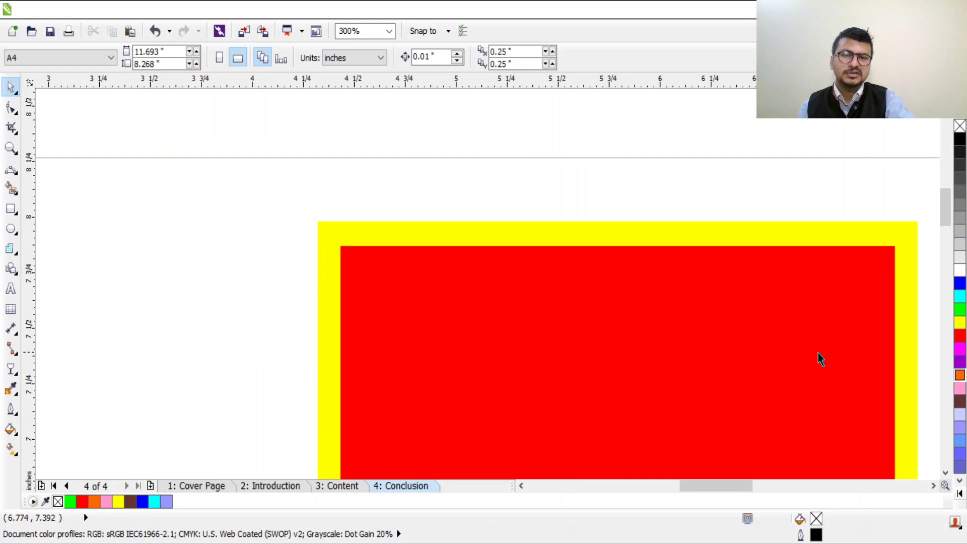
scroll(829, 346, "down", 2)
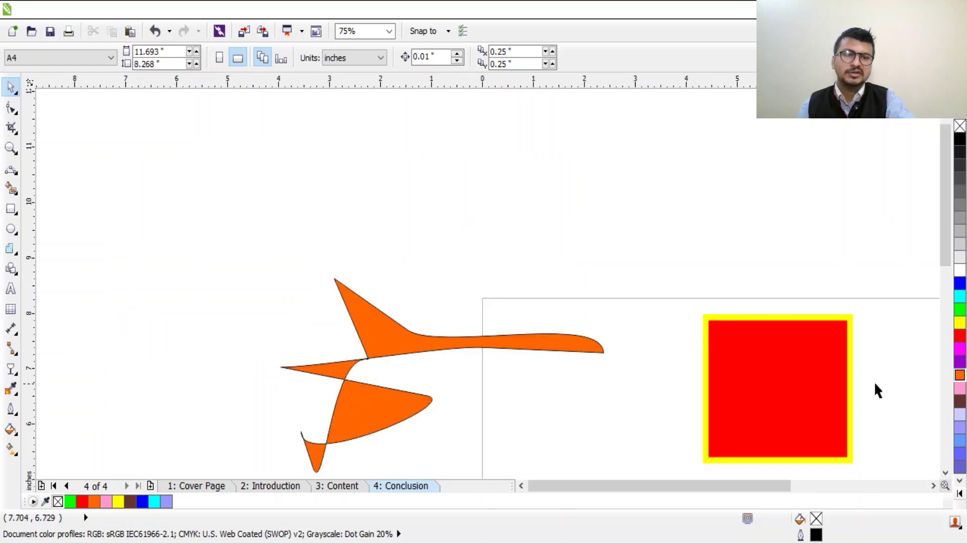
scroll(874, 381, "down", 1)
left_click_drag(874, 382, 680, 209)
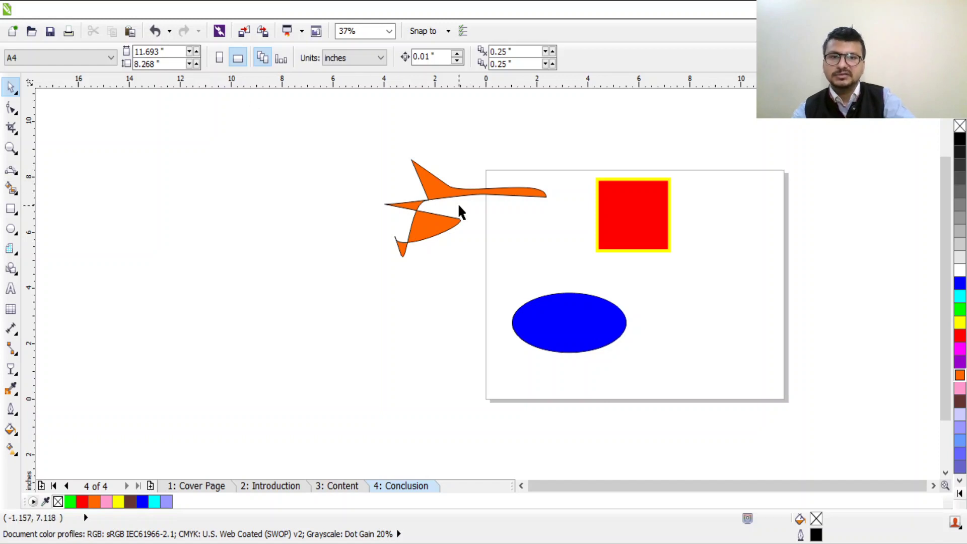
Delete the orange curve and the blue ellipse, and undo both deletions
left_click(444, 183)
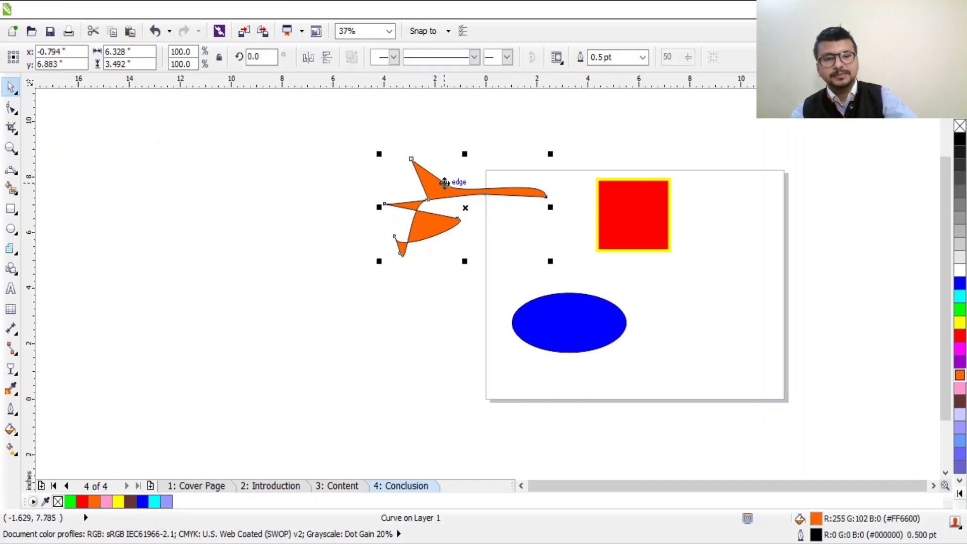
key("Delete")
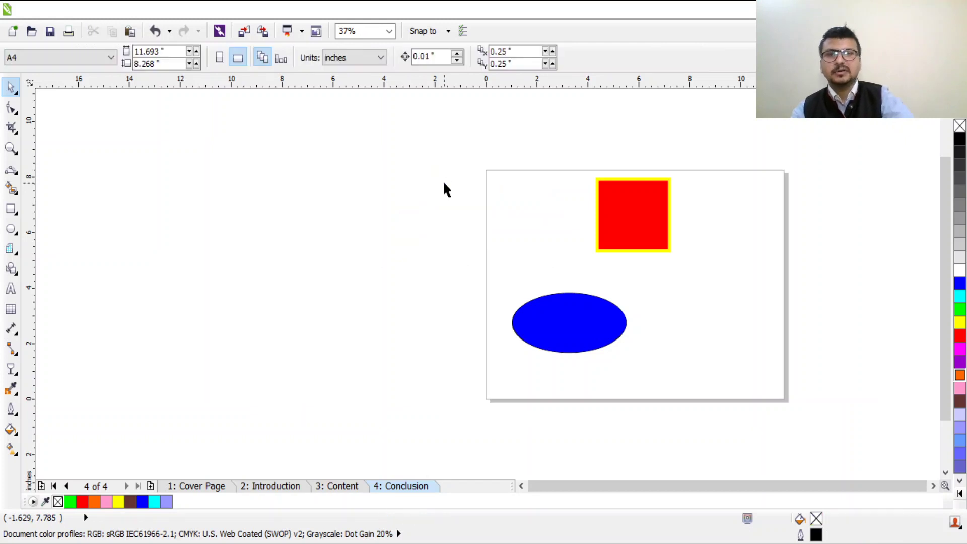
left_click(569, 336)
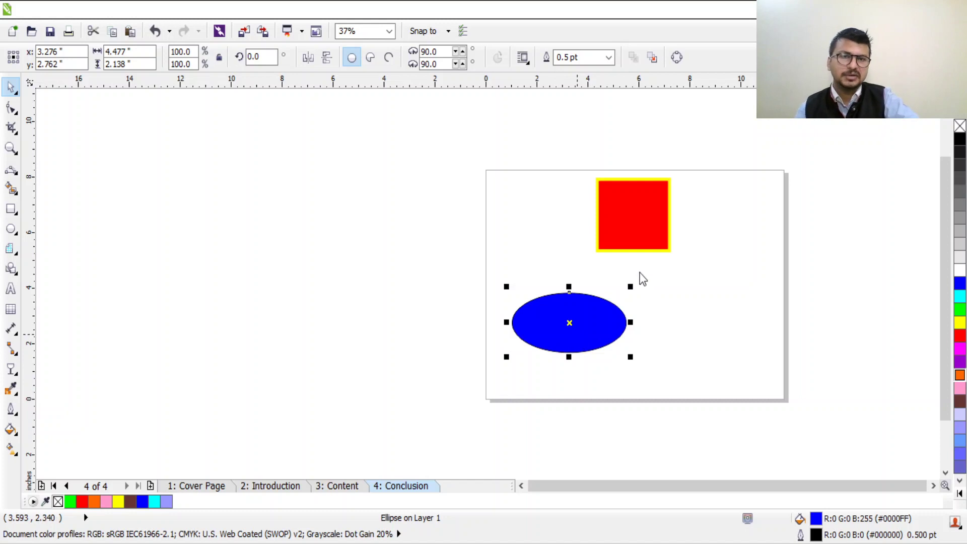
key("Delete")
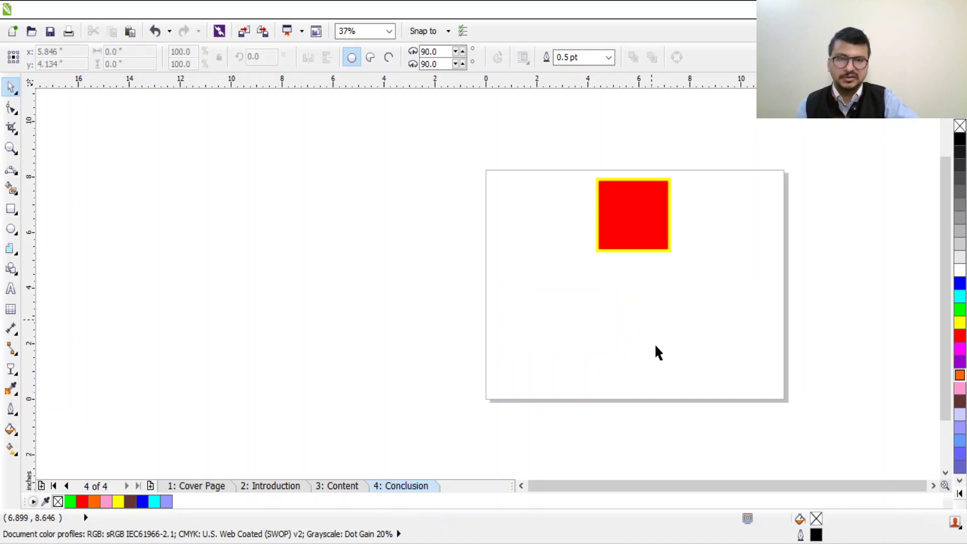
left_click(615, 148)
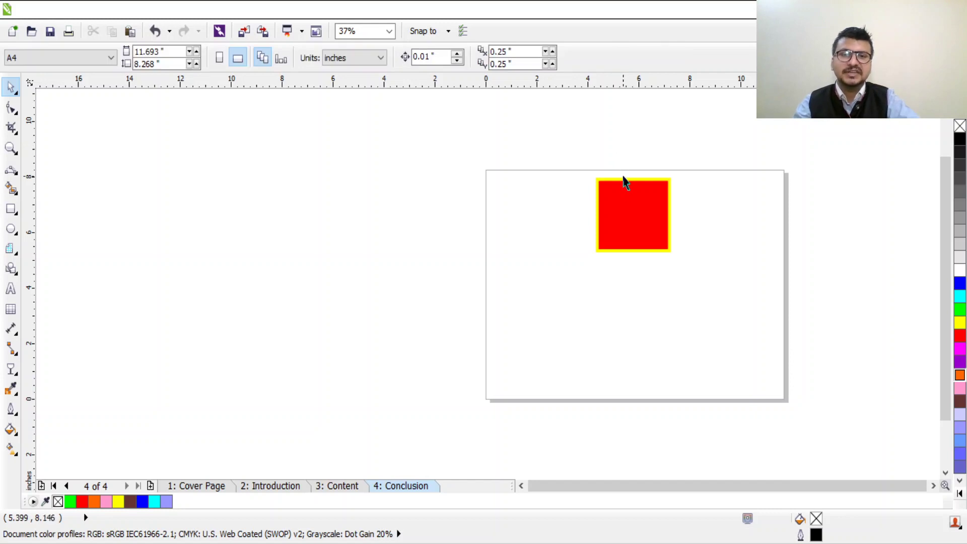
left_click(631, 193)
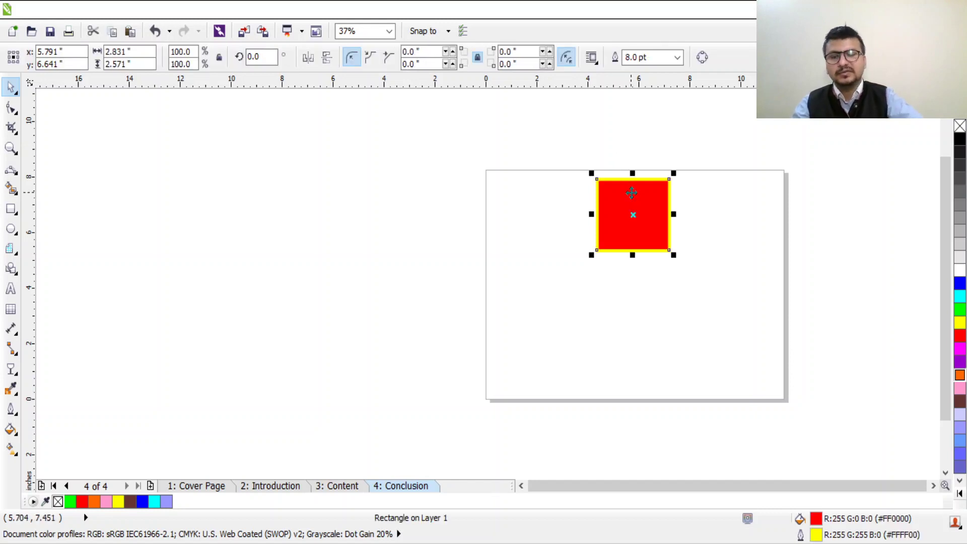
key("ctrl+z")
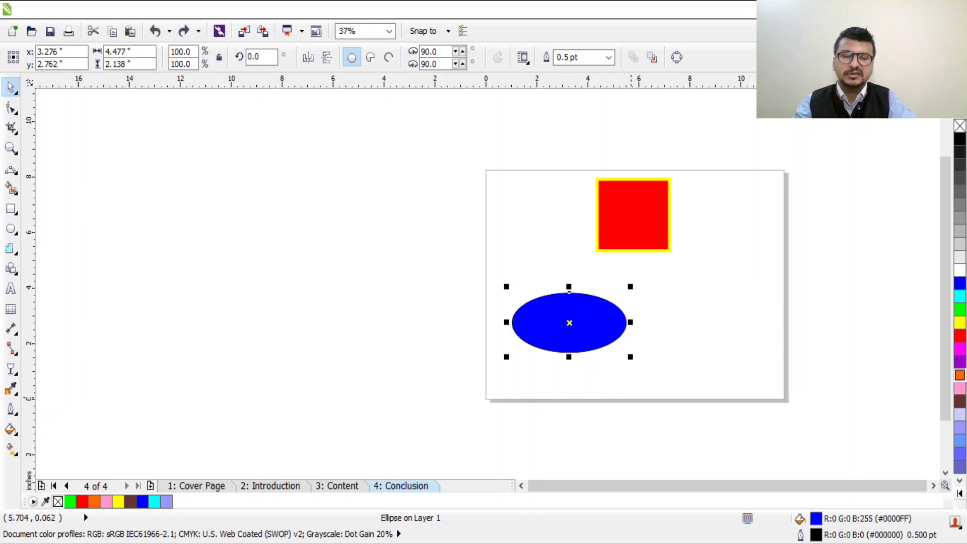
key("ctrl+z")
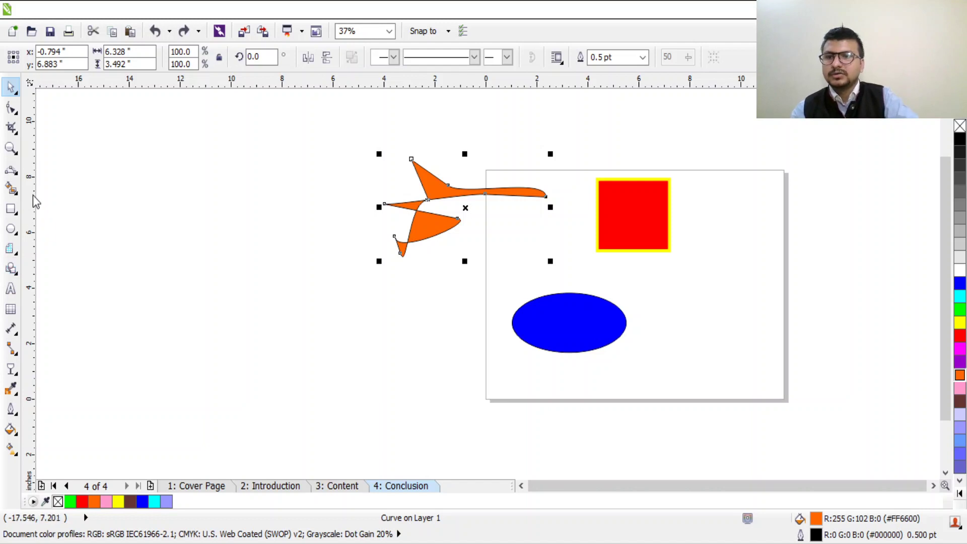
Magnify the orange curve with the Zoom tool, and zoom back out to view all three shapes
left_click(11, 148)
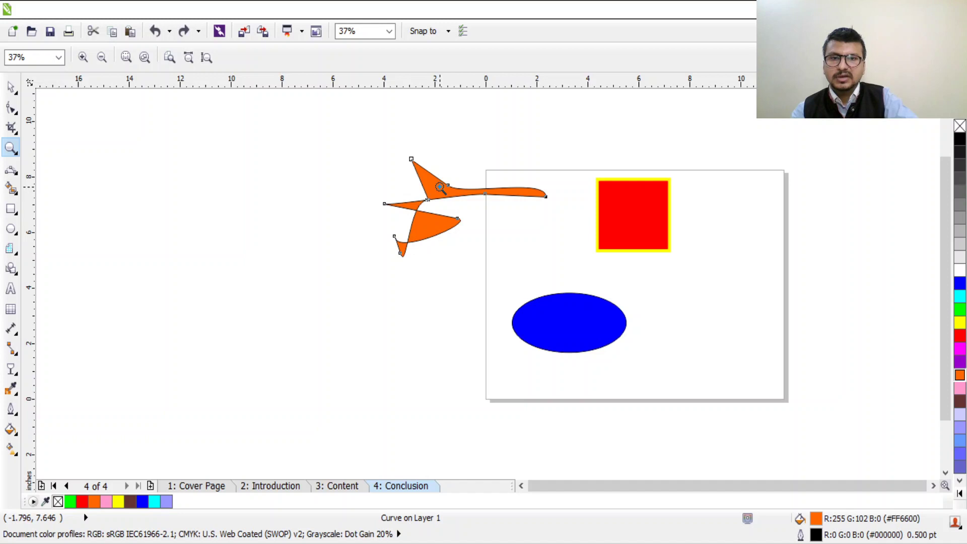
left_click(401, 182)
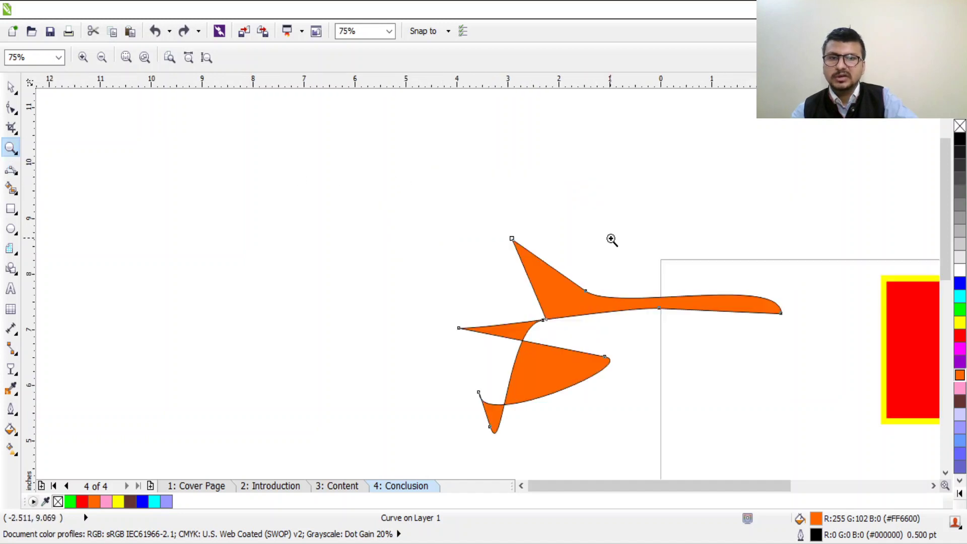
left_click(626, 263)
right_click(626, 272)
right_click(625, 289)
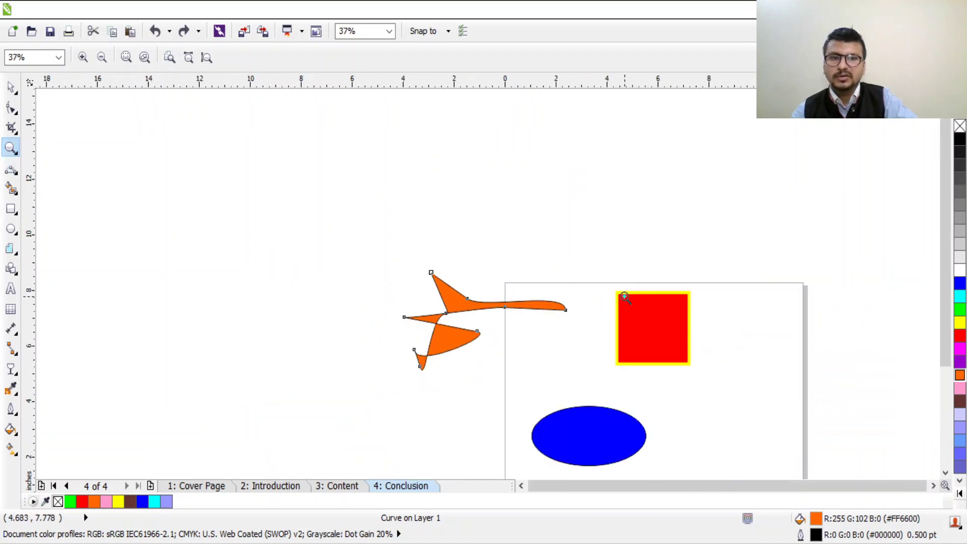
right_click(645, 380)
right_click(580, 381)
left_click(471, 243)
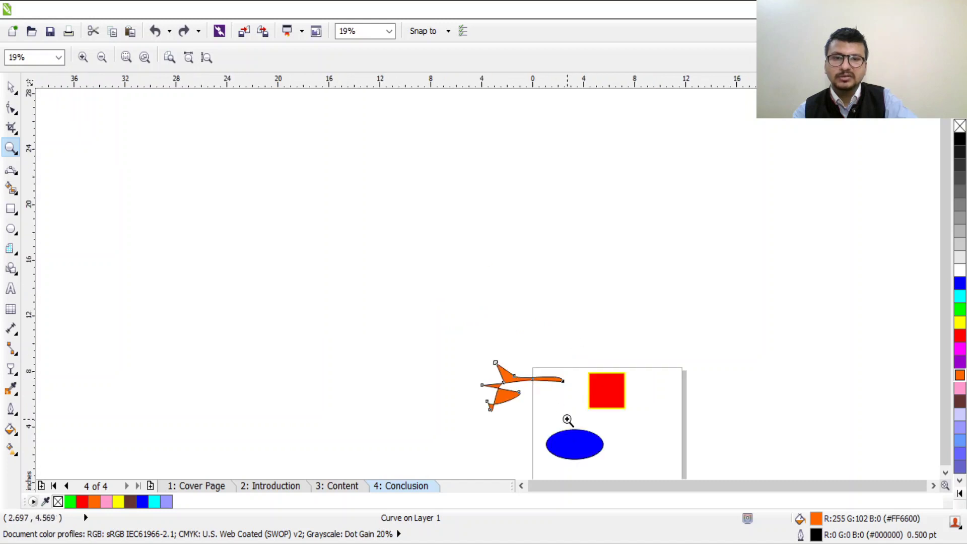
Magnify the blue ellipse to 300% with the Zoom tool, and zoom back out to view all three shapes
left_click(567, 420)
left_click(542, 335)
left_click(455, 250)
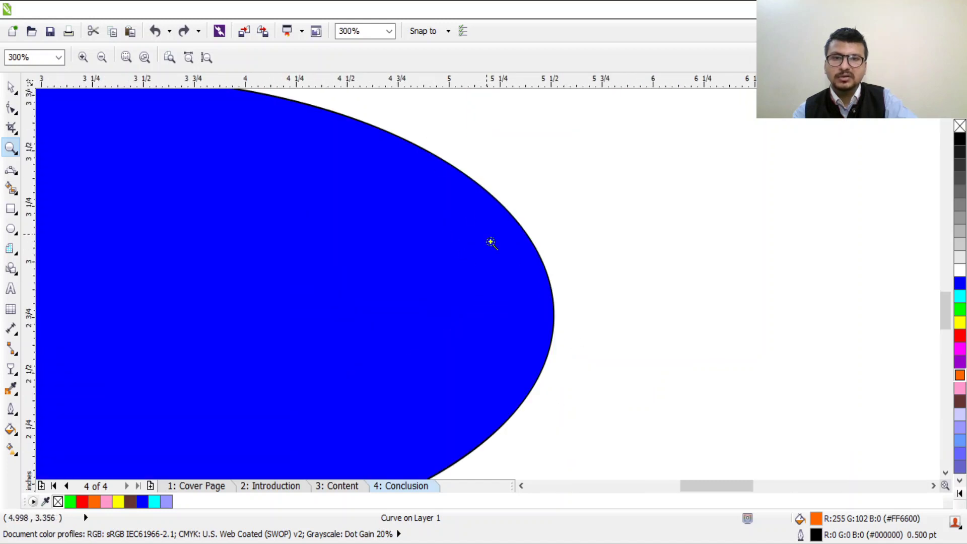
right_click(500, 254)
right_click(498, 252)
right_click(492, 257)
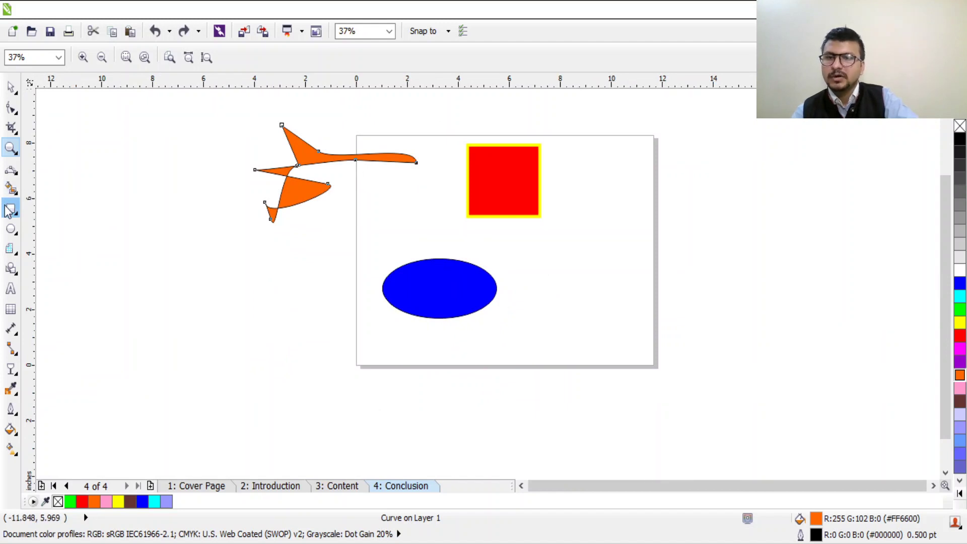
Delete the orange curve and draw a parallelogram about 4.2 × 1.5 in in the empty area left of the page
left_click(10, 271)
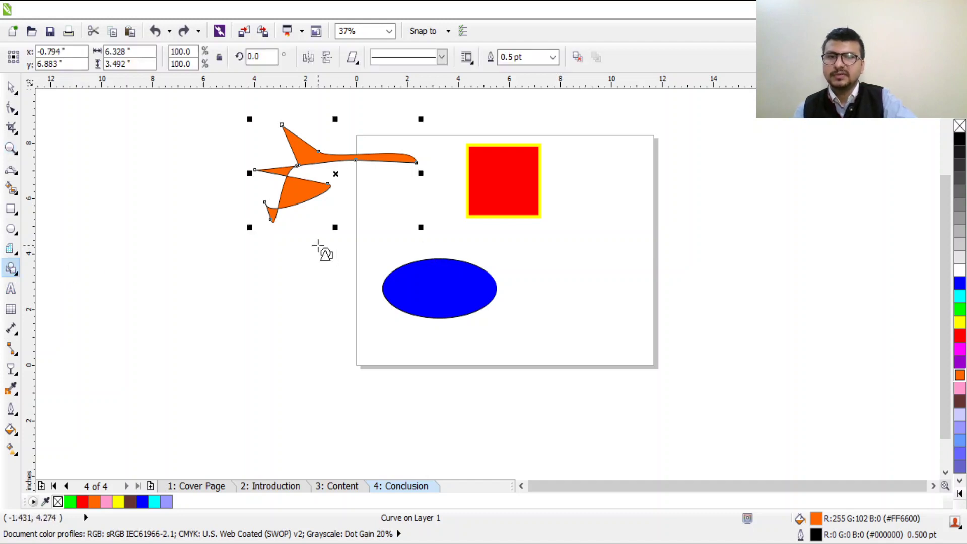
key("Delete")
mouse_move(121, 182)
left_mouse_down()
mouse_move(222, 231)
mouse_move(298, 233)
mouse_move(272, 220)
mouse_move(229, 231)
mouse_move(232, 224)
left_mouse_up()
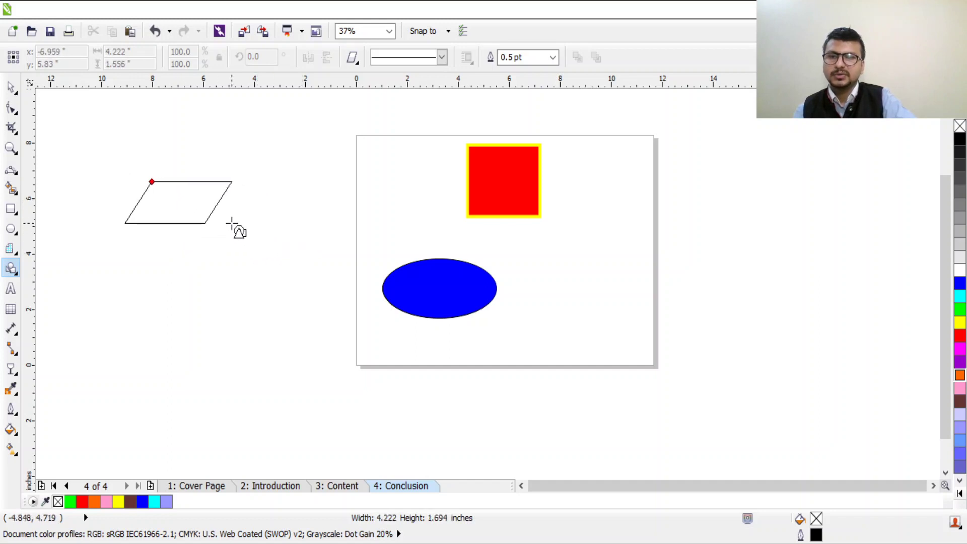
Draw a right-pointing arrow about 5.8 × 1.8 in below the parallelogram, and three more parallelograms beneath the arrow
left_click(11, 274)
left_click_drag(111, 251, 263, 305)
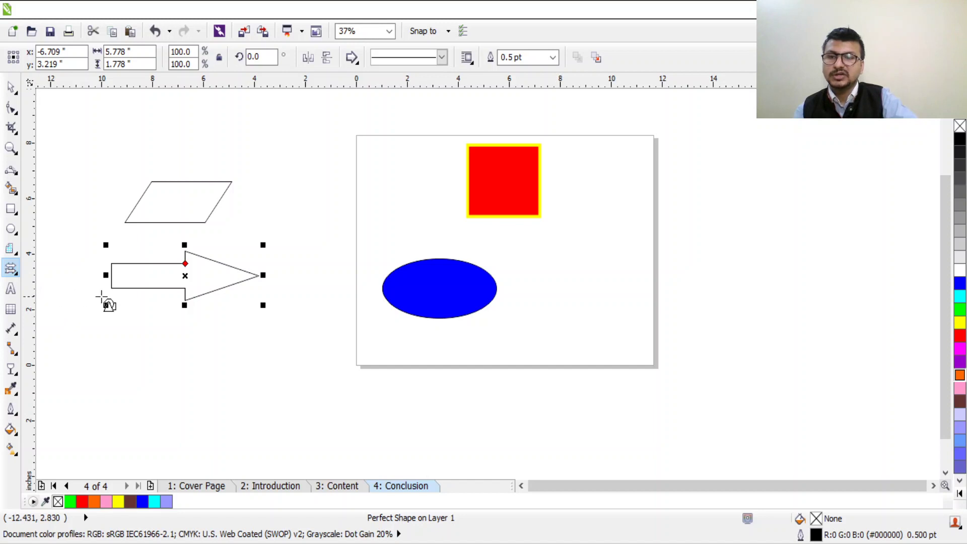
left_click_drag(112, 322, 255, 360)
left_click_drag(113, 377, 308, 412)
left_click_drag(252, 381, 448, 322)
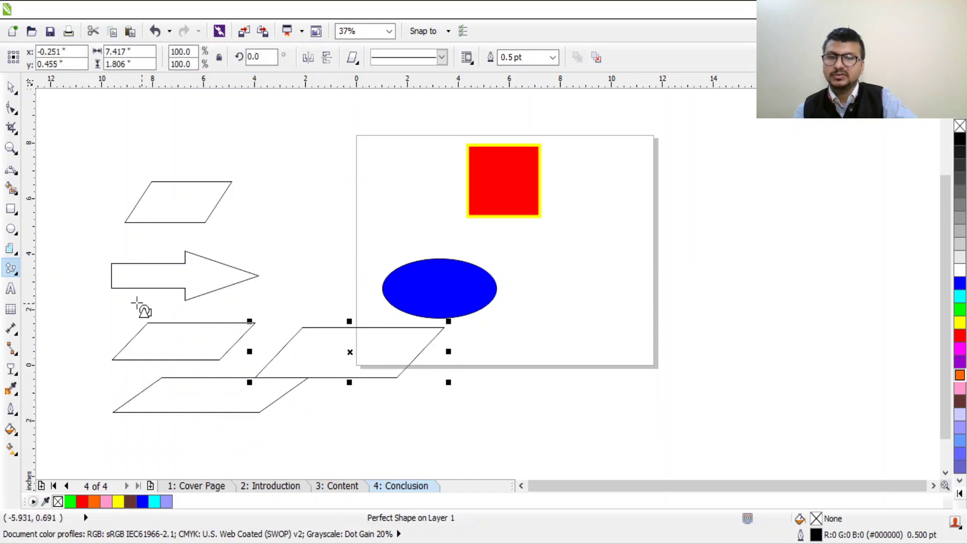
Draw a ribbon banner about 5.7 × 1.9 in across the page's right edge, below the red square
left_click(10, 288)
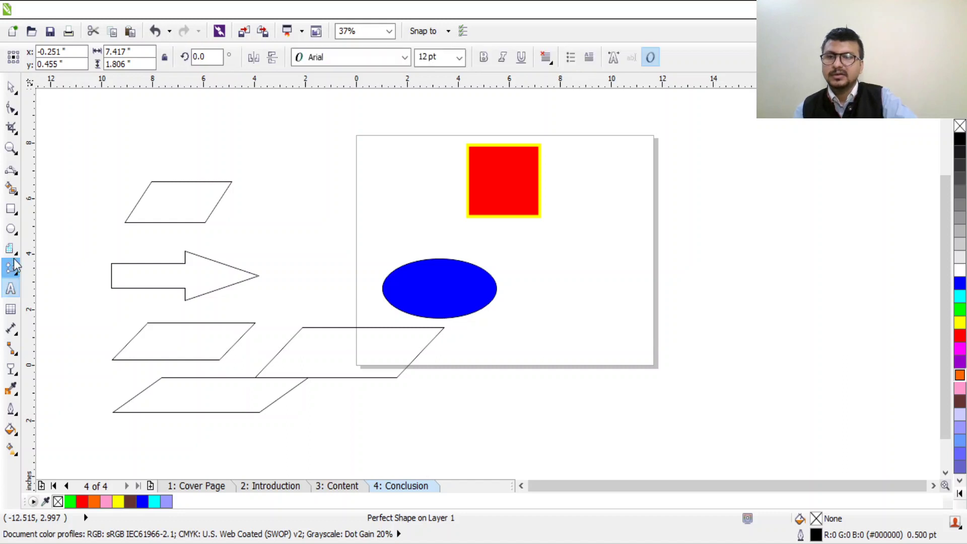
left_click(11, 268)
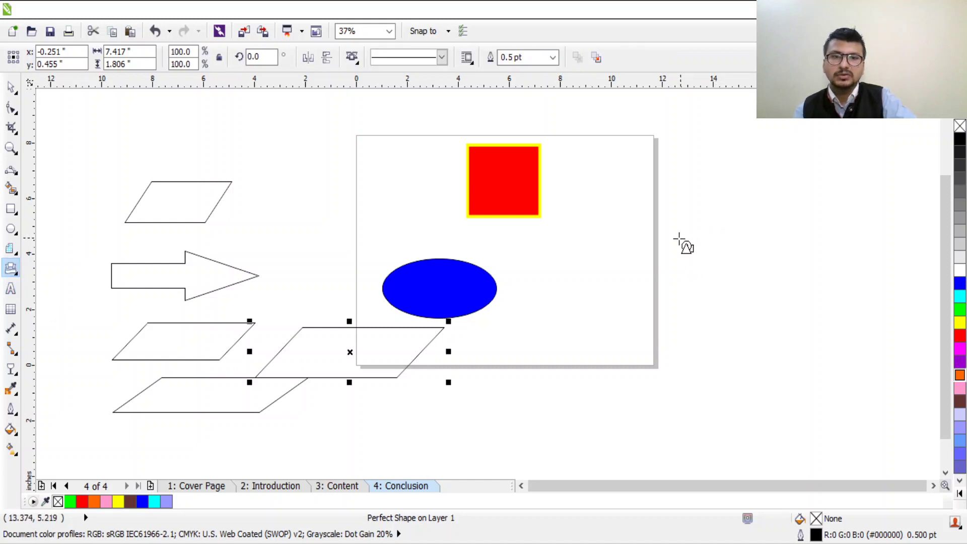
left_click_drag(542, 234, 688, 289)
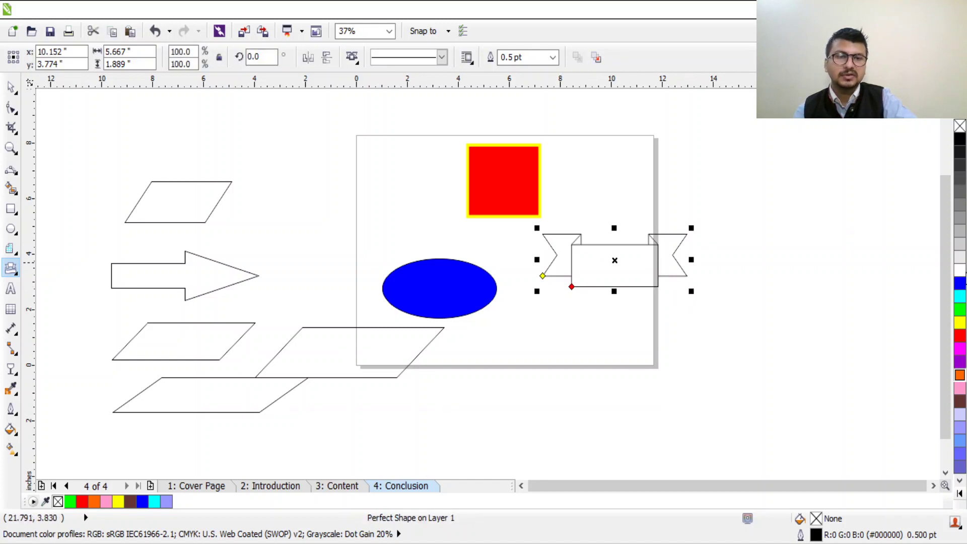
Try several fill colours on the ribbon banner and finish with cyan (#00FFFF)
left_click(961, 272)
left_click(961, 321)
left_click(961, 296)
left_click(960, 257)
left_click(960, 231)
left_click(960, 296)
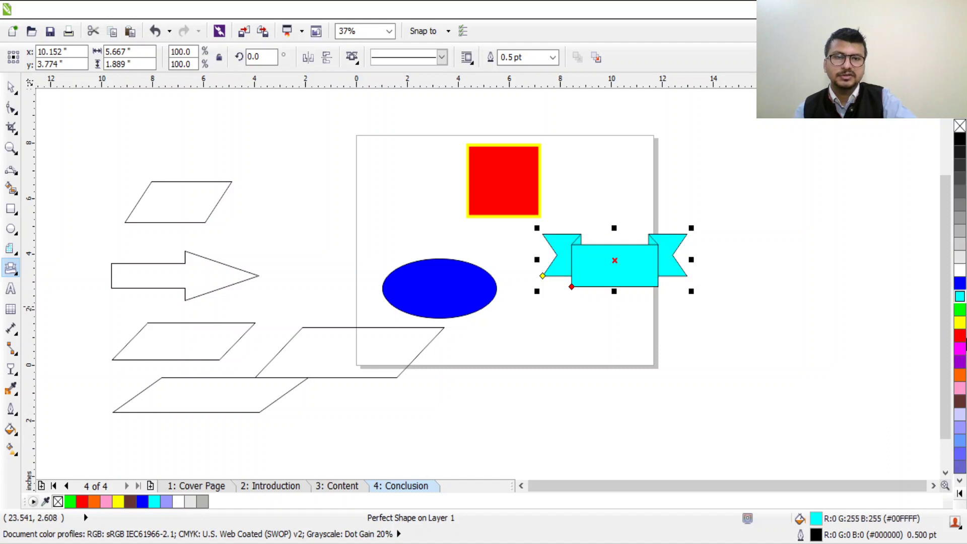
Fill the arrow with brown (#663333) and the parallelogram above it with lime green (#99FF00)
left_click(192, 274)
left_click(960, 401)
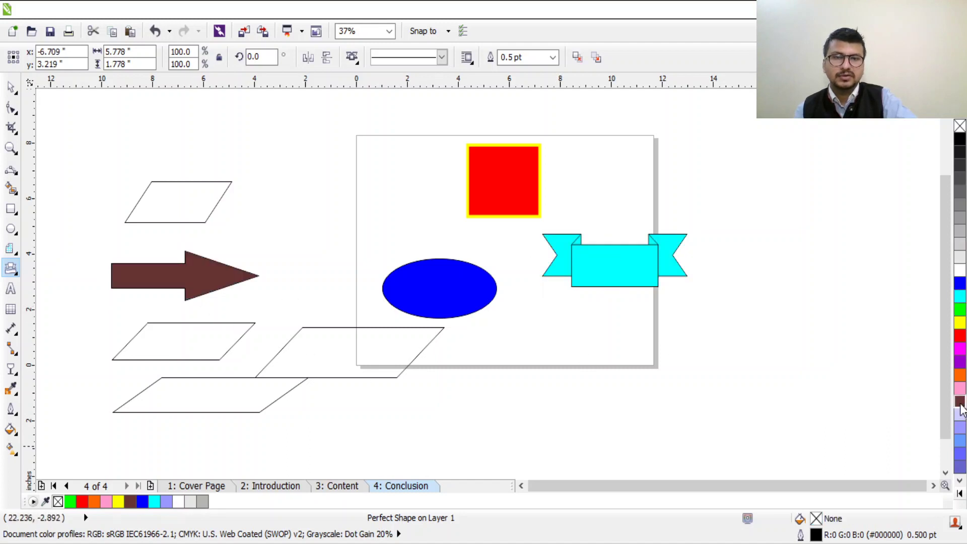
left_click(214, 204)
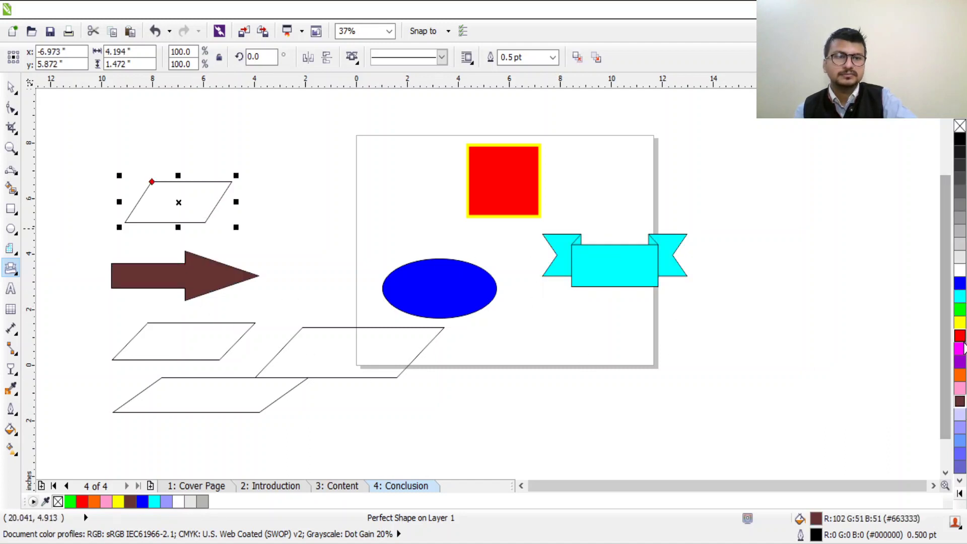
left_click(955, 485)
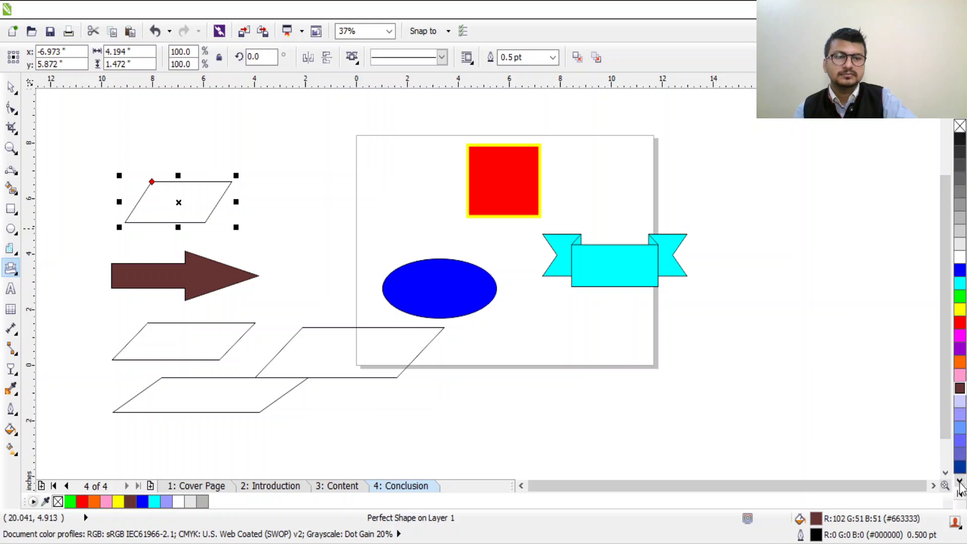
left_click(934, 340)
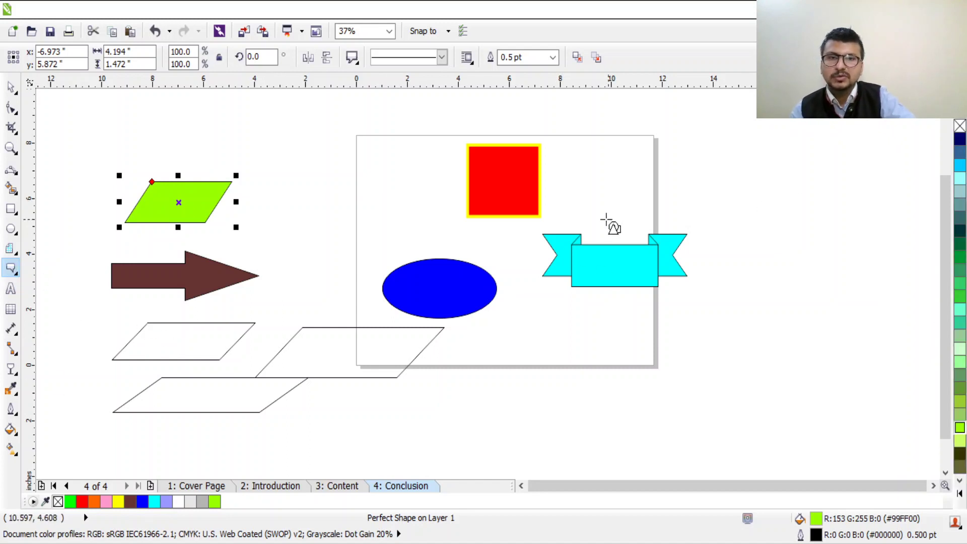
Draw a rectangular callout about 3.9 × 2.7 in left of the red square and fill it with orange (#FF9933)
left_click_drag(348, 127, 447, 203)
left_click(960, 349)
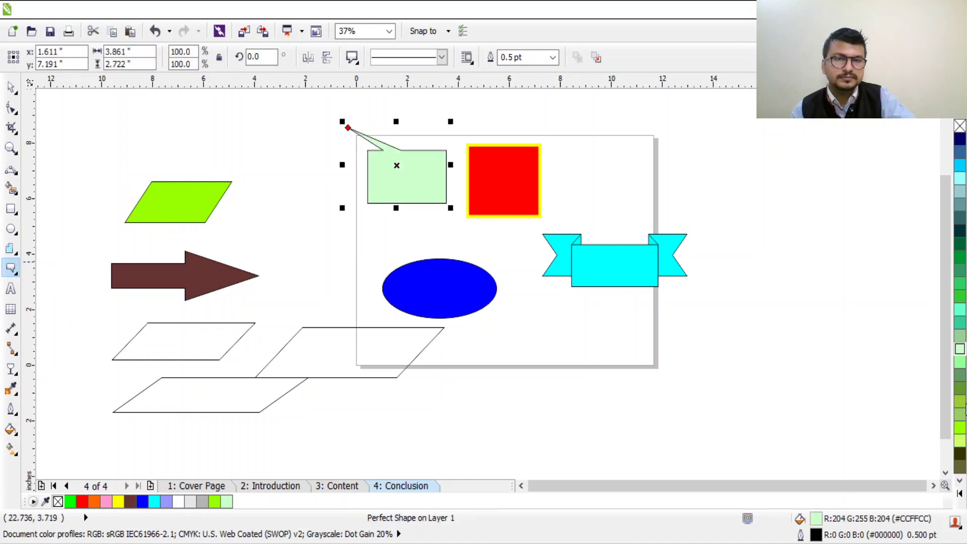
left_click(960, 482)
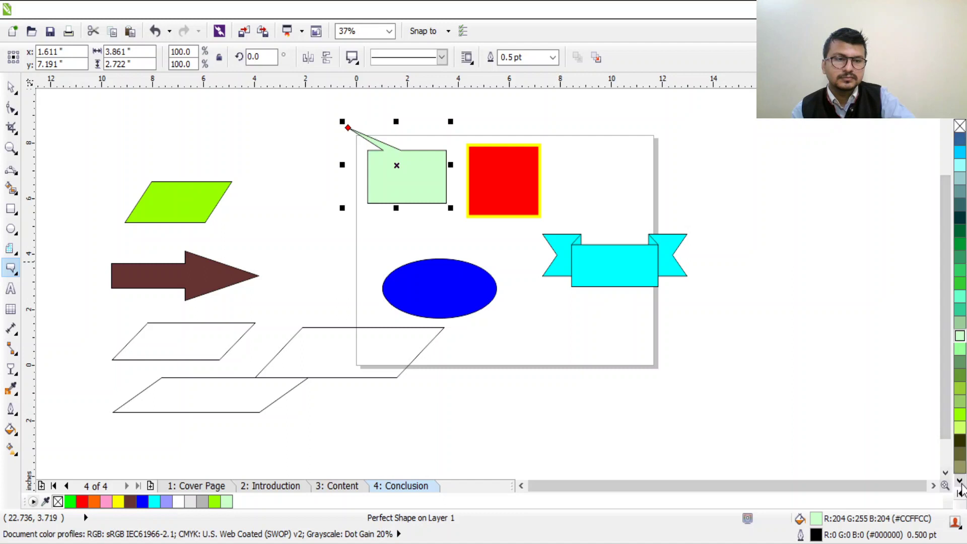
left_click(959, 482)
left_click(960, 491)
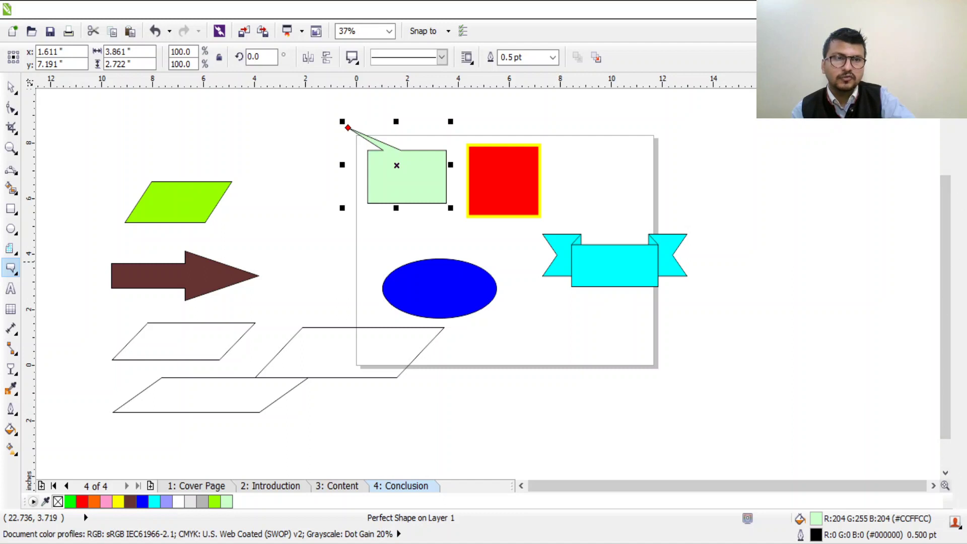
left_click(921, 90)
left_click(641, 177)
left_click(385, 160)
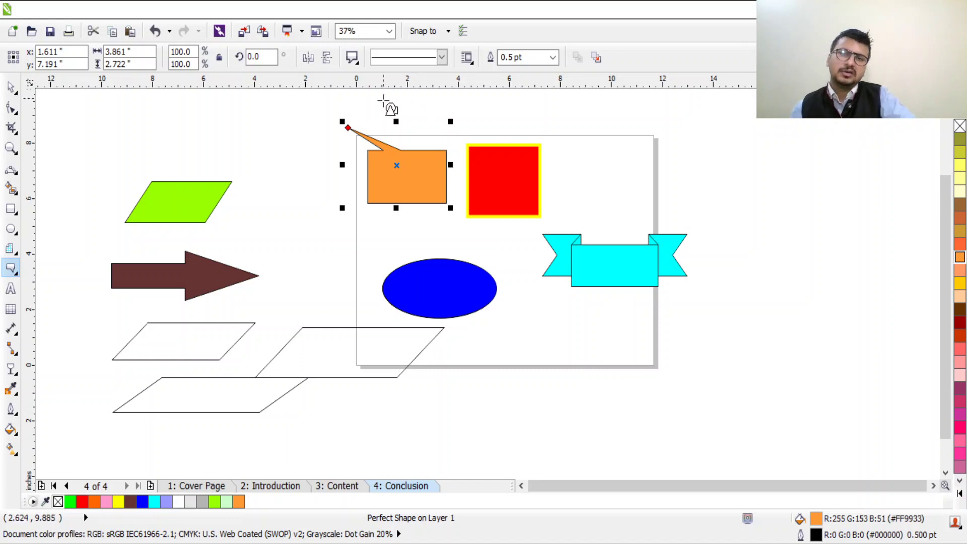
Rotate the orange callout counterclockwise with the Pick tool until its tail points down and to the left
left_click(11, 94)
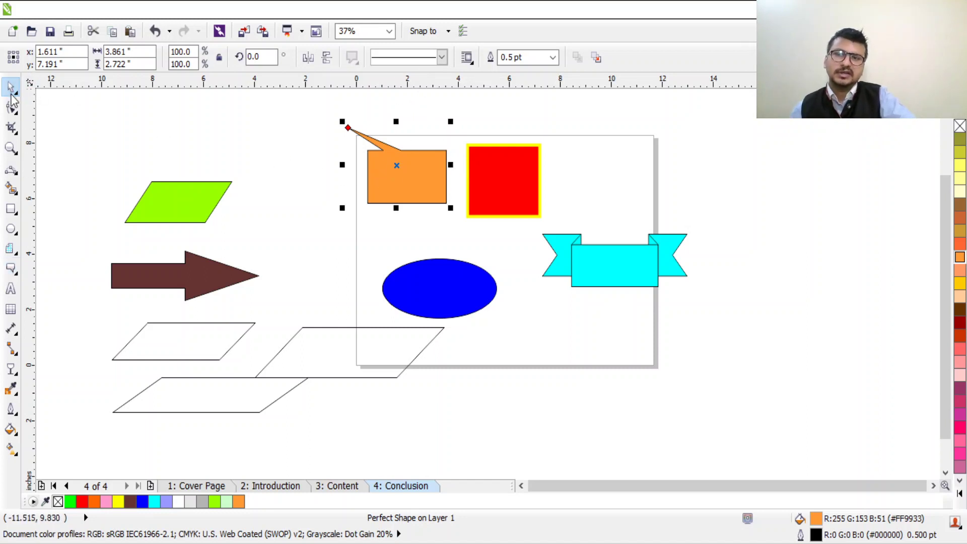
left_click(416, 168)
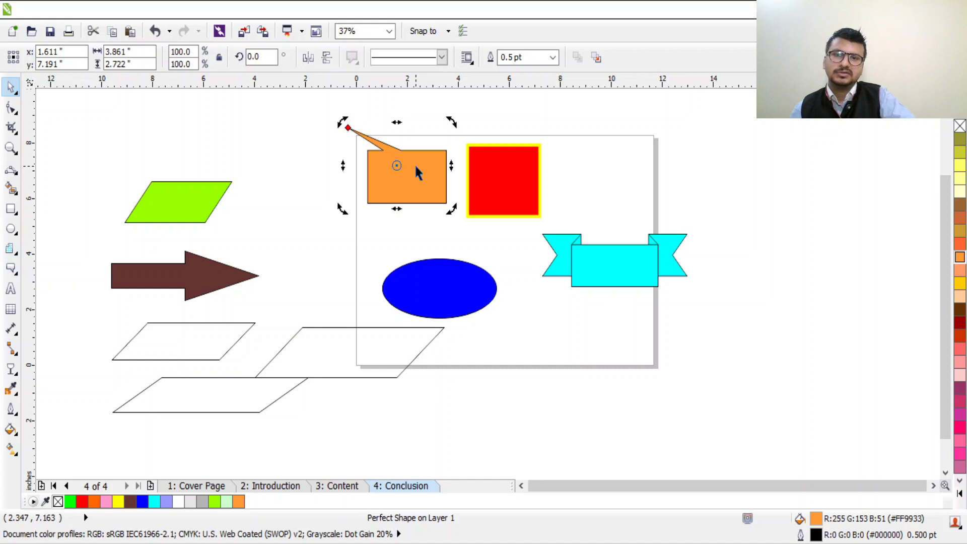
left_click(517, 195)
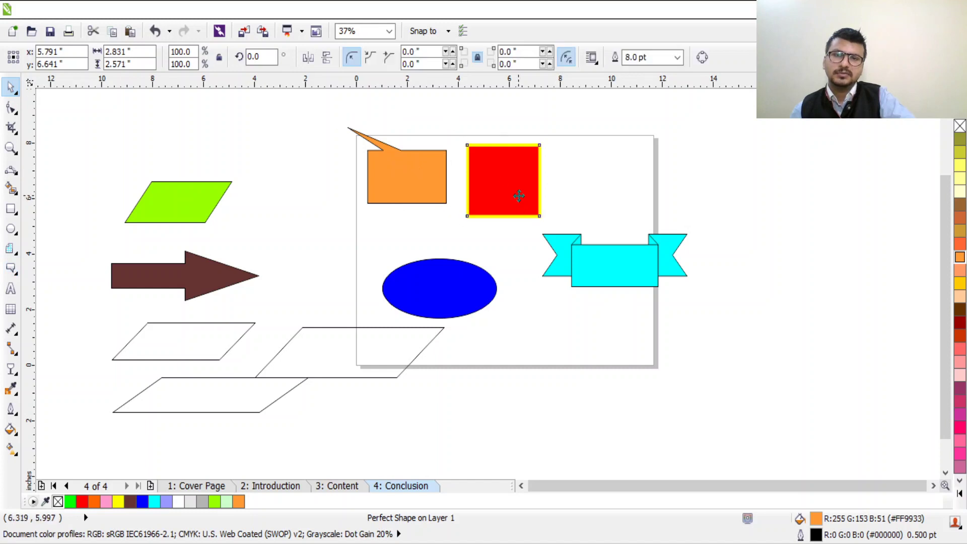
left_click(416, 183)
left_click(416, 183)
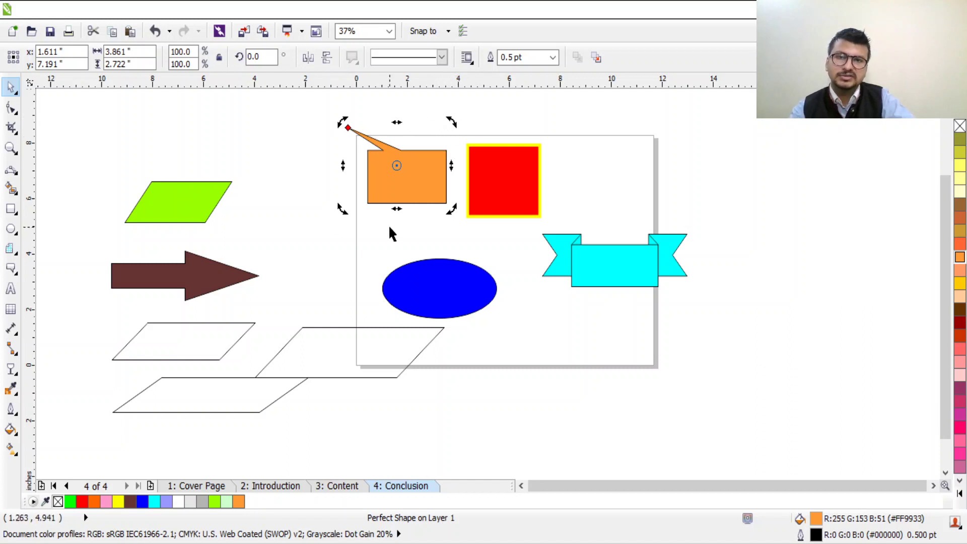
left_click_drag(452, 122, 379, 184)
Rotate the red square into a diamond above the page's upper-right corner, and move the cyan banner fully onto the page
left_click(507, 223)
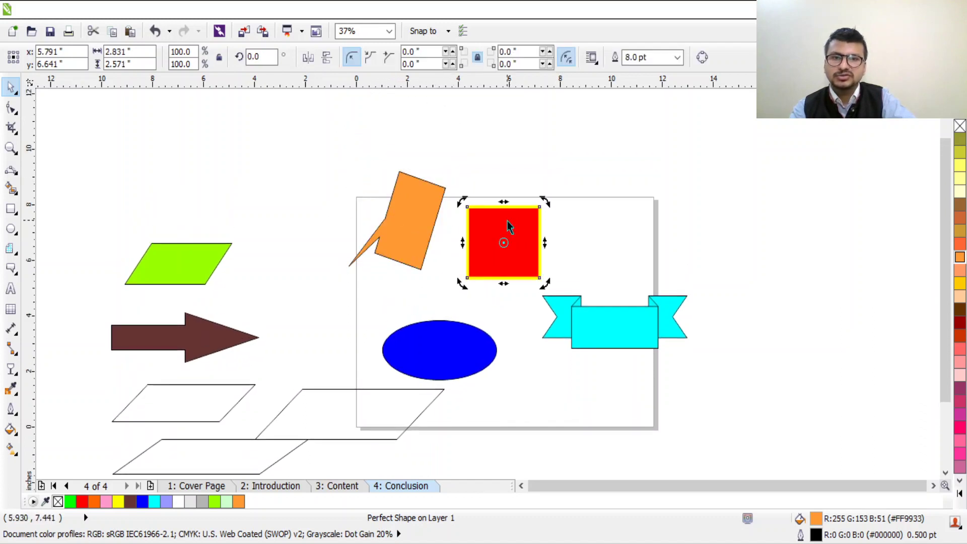
left_click_drag(544, 199, 621, 187)
left_click_drag(638, 323, 564, 327)
Rotate the blue ellipse upright to 270.8° and move it on top of the red diamond
left_click(428, 373)
left_click_drag(429, 373, 288, 196)
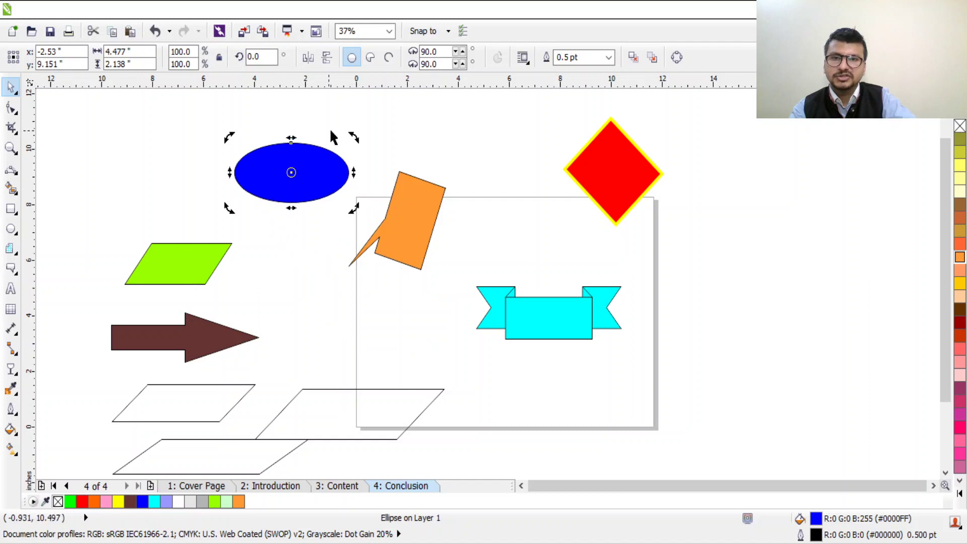
left_click_drag(355, 139, 337, 270)
left_click_drag(306, 207, 611, 243)
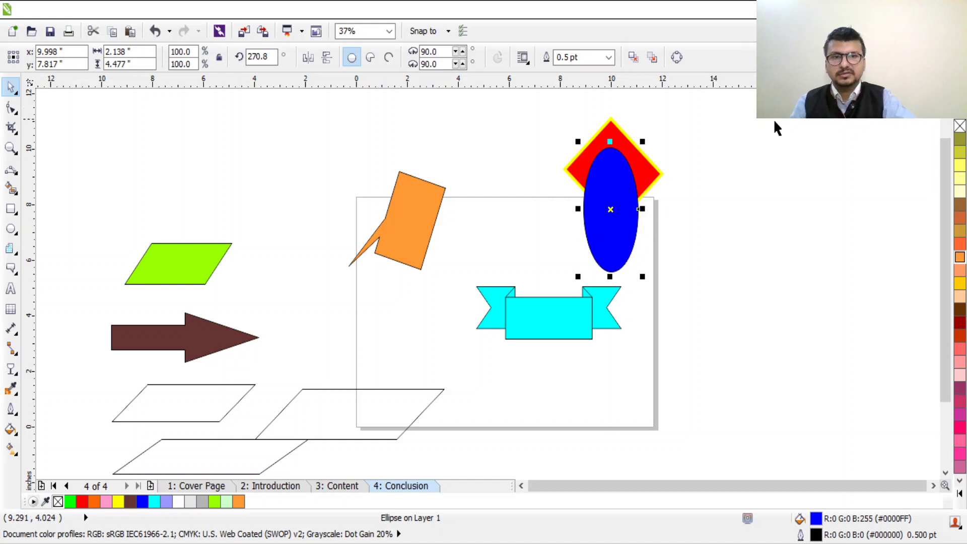
Rotate the blue ellipse further and skew it vertically so it lies diagonally across the red diamond
left_click(608, 151)
left_click_drag(642, 141, 695, 252)
left_click_drag(673, 212, 676, 126)
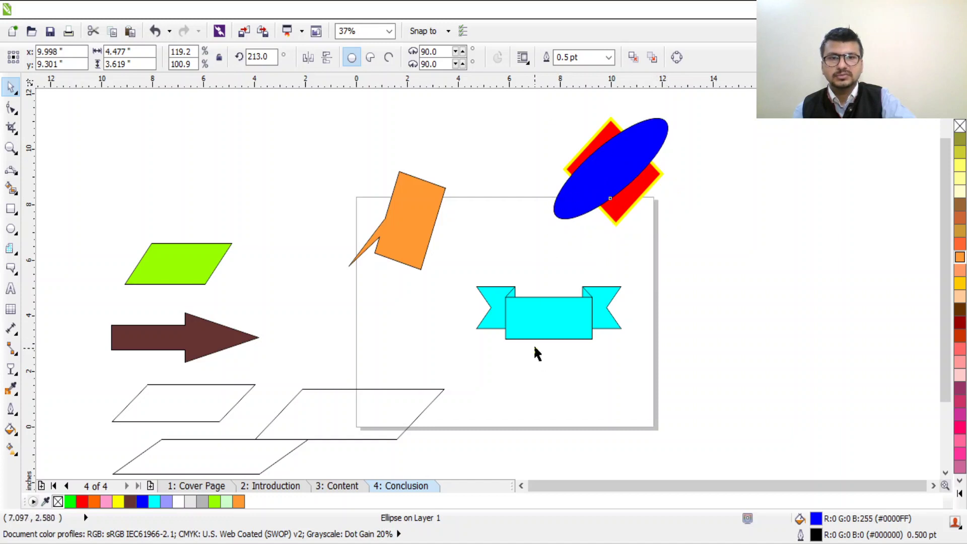
Skew the cyan banner horizontally to the right and to the left, and undo both skews
left_click(537, 317)
left_click(553, 316)
left_click_drag(547, 343, 649, 331)
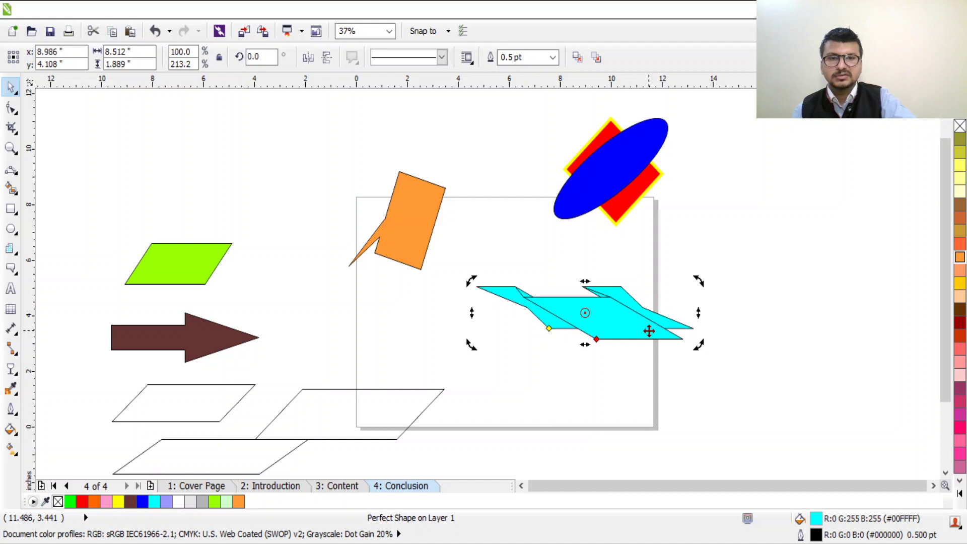
left_click_drag(586, 346, 302, 343)
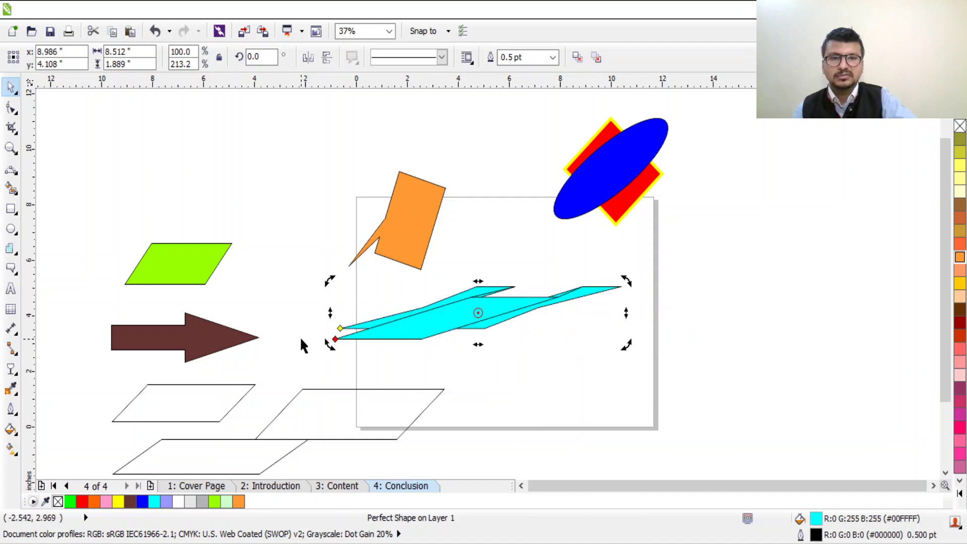
key("ctrl+z")
key("ctrl+z")
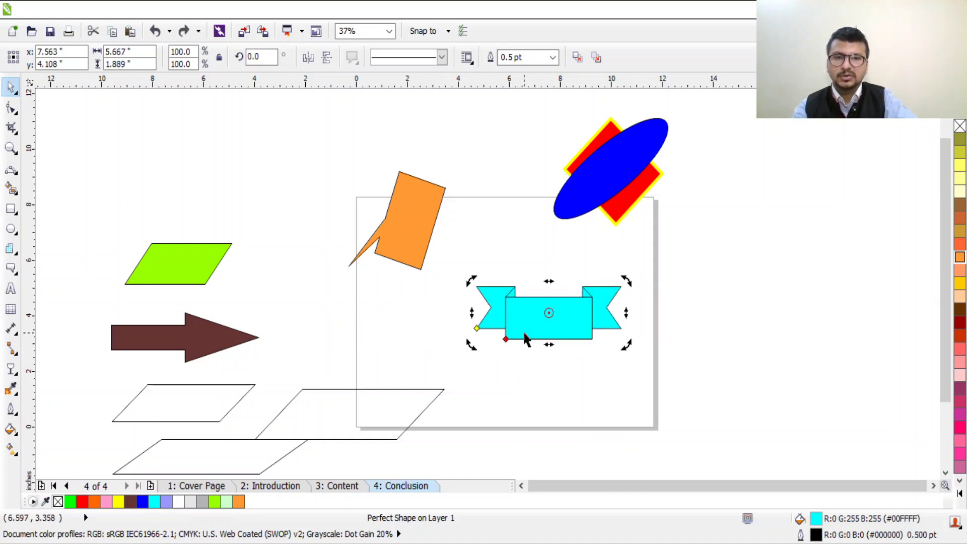
Rotate the brown arrow to 60.6° and move it up beside the orange callout
left_click(198, 276)
left_click(217, 336)
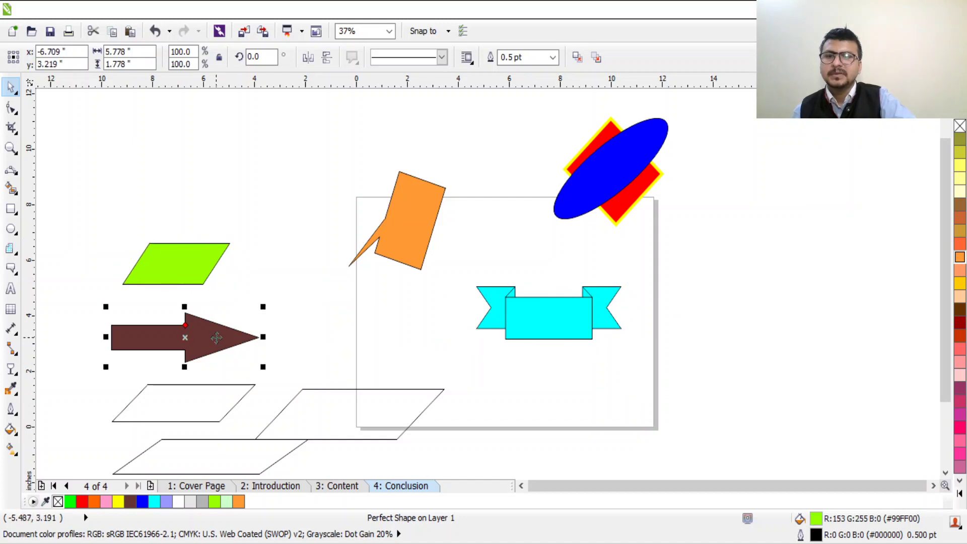
left_click(229, 346)
left_click_drag(262, 311, 130, 167)
key("ctrl+z")
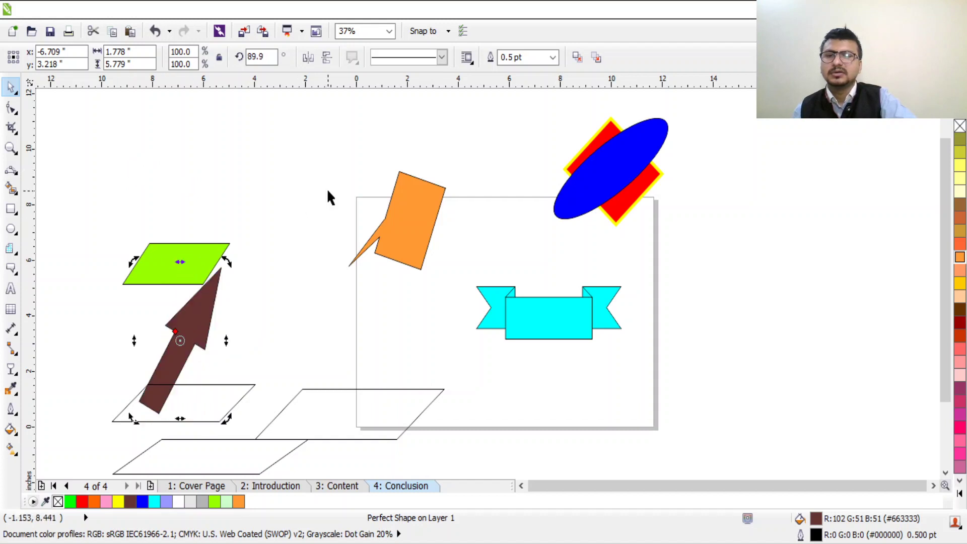
left_click_drag(200, 318, 312, 170)
Enlarge the brown arrow proportionally to 138.9% and move it down over the unfilled parallelograms
left_click(293, 266)
left_click(265, 254)
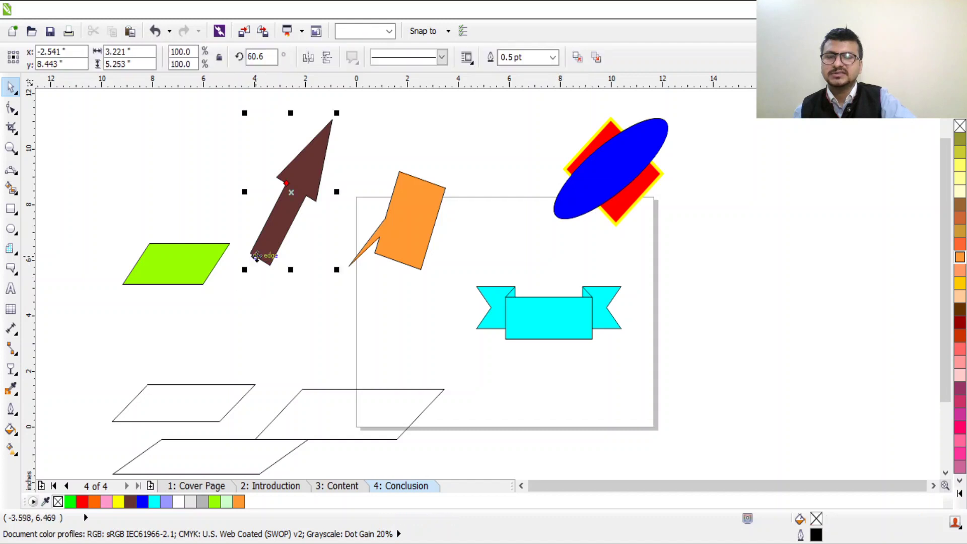
left_click(242, 272)
left_click(279, 253)
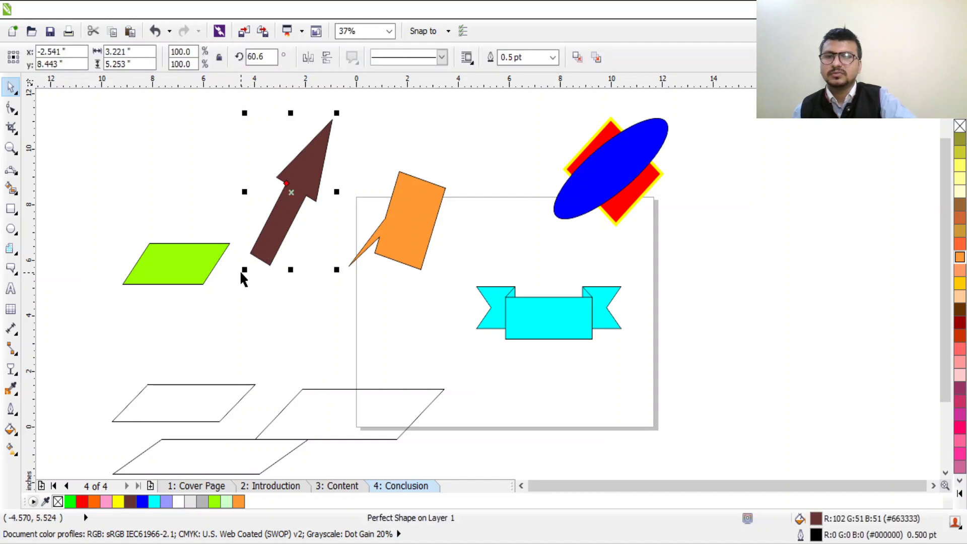
left_click_drag(246, 269, 212, 326)
left_click_drag(328, 209, 350, 279)
left_click(347, 286)
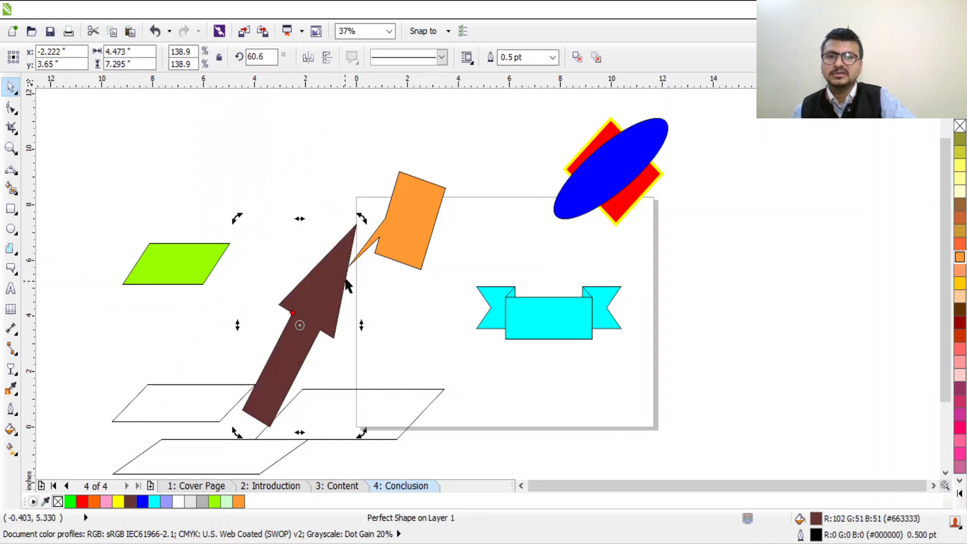
Move the lime green parallelogram behind the brown arrow's head
left_click(196, 281)
left_click_drag(195, 281, 320, 312)
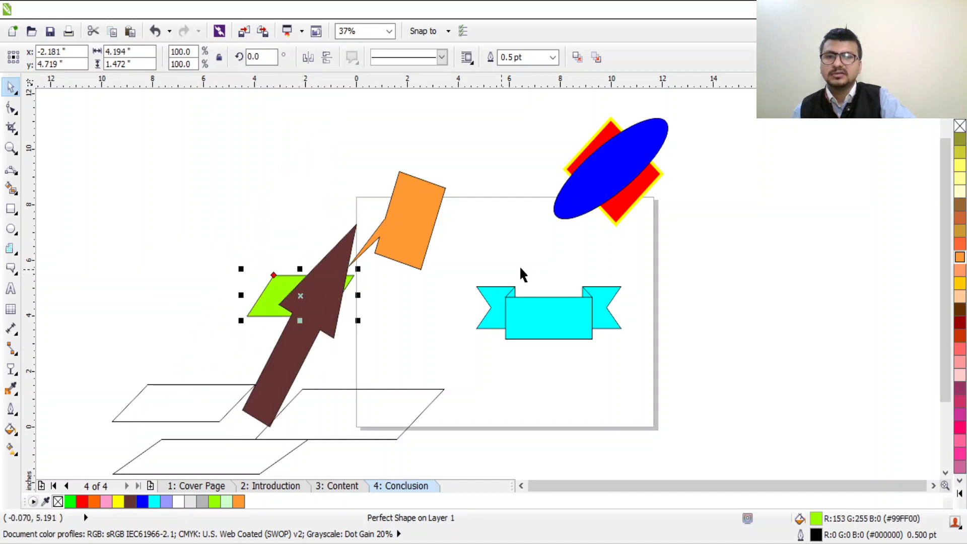
Move the blue ellipse well outside the page and place the red diamond directly above the cyan banner
left_click_drag(620, 188, 540, 247)
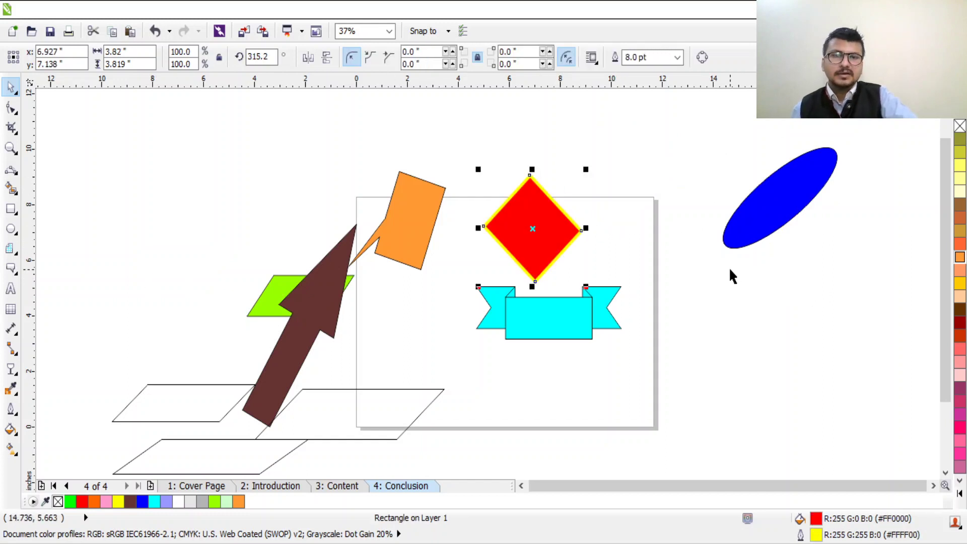
scroll(730, 269, "down", 2)
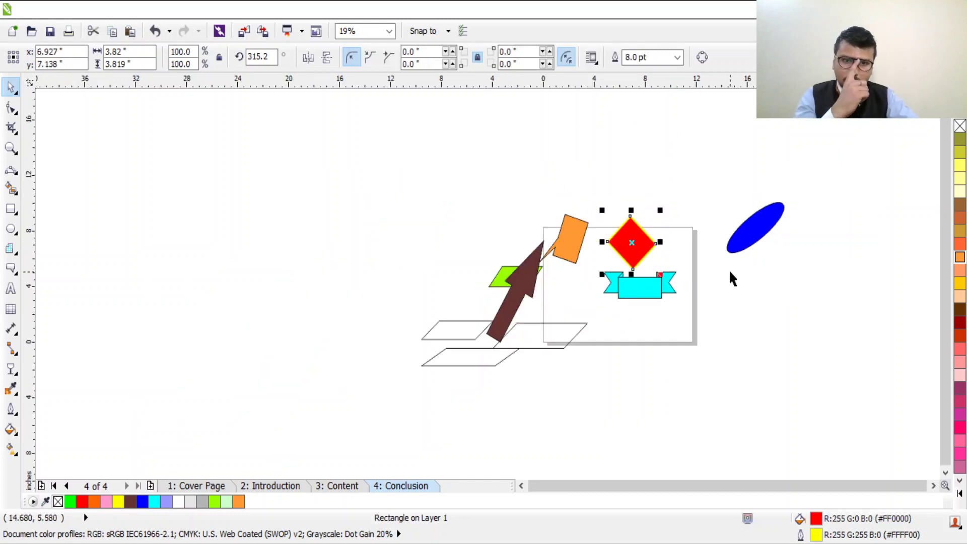
scroll(729, 270, "up", 2)
scroll(734, 280, "down", 2)
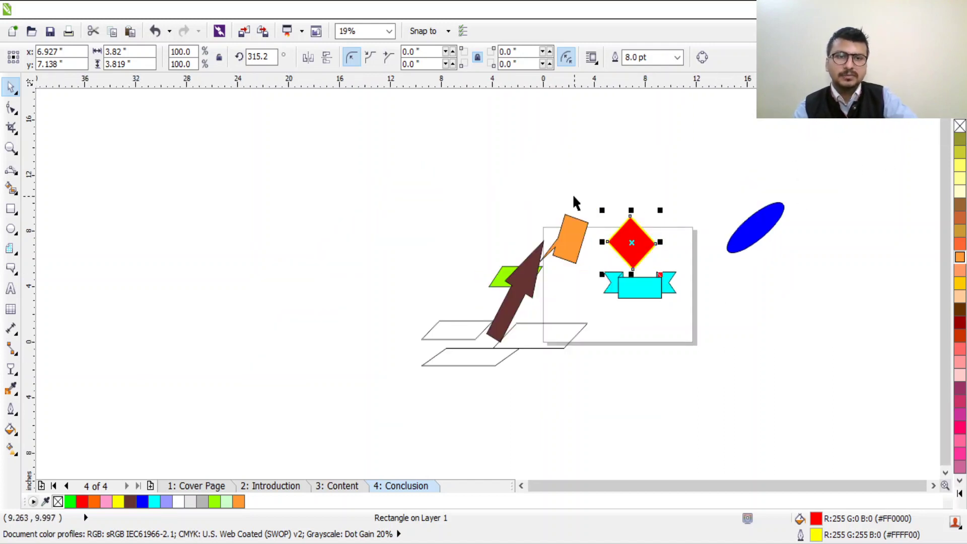
Delete all the shapes on and around the Conclusion page
left_click(466, 216)
left_click_drag(380, 159, 834, 414)
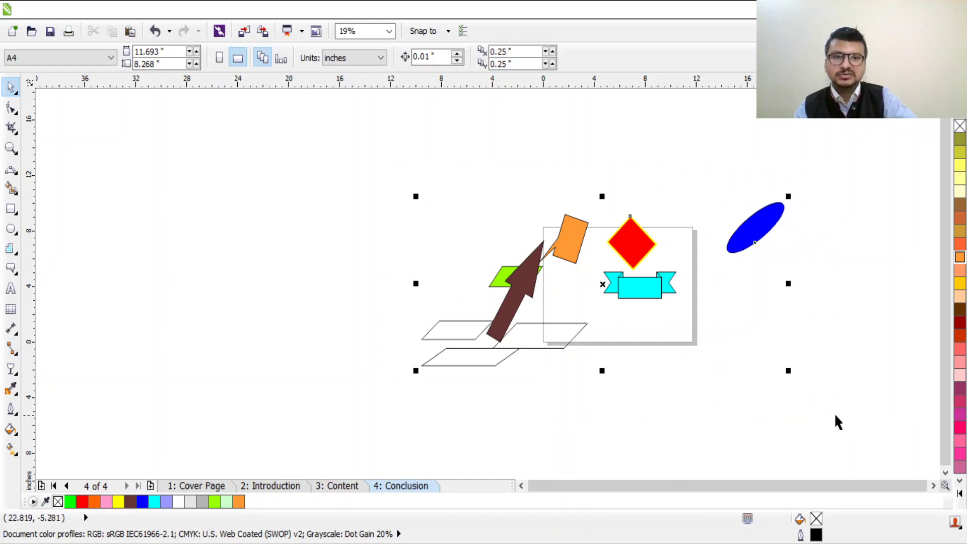
key("Delete")
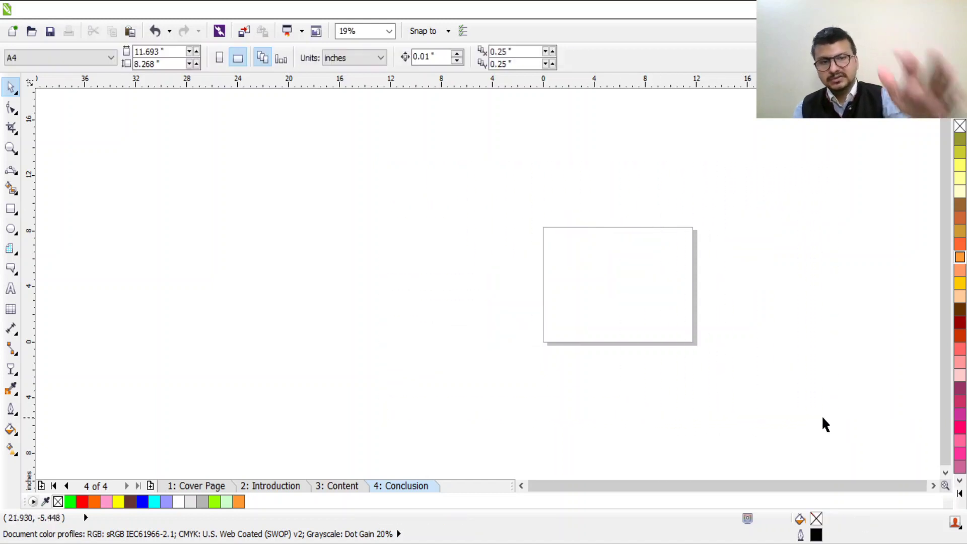
key("shift+F4")
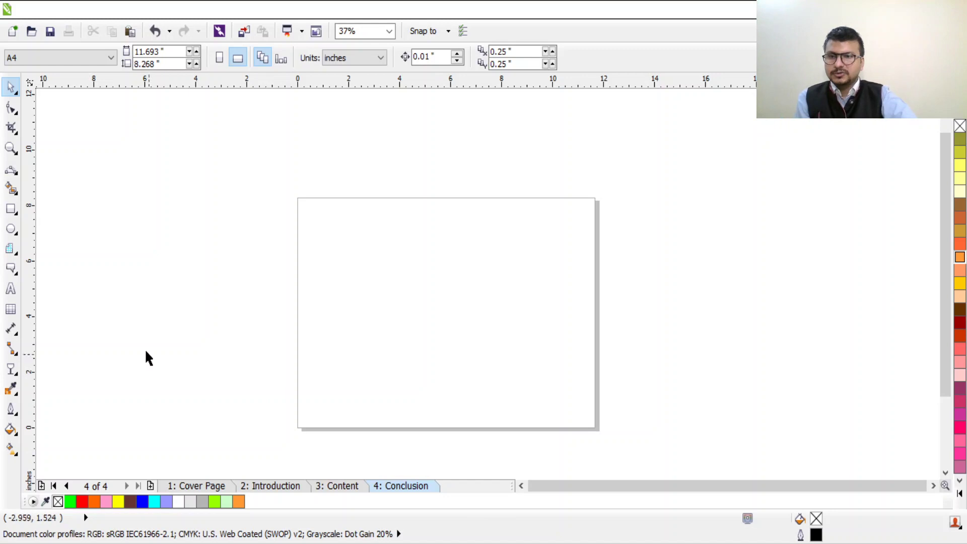
Add the artistic text "Hello" in the left part of the empty Conclusion page
left_click(12, 289)
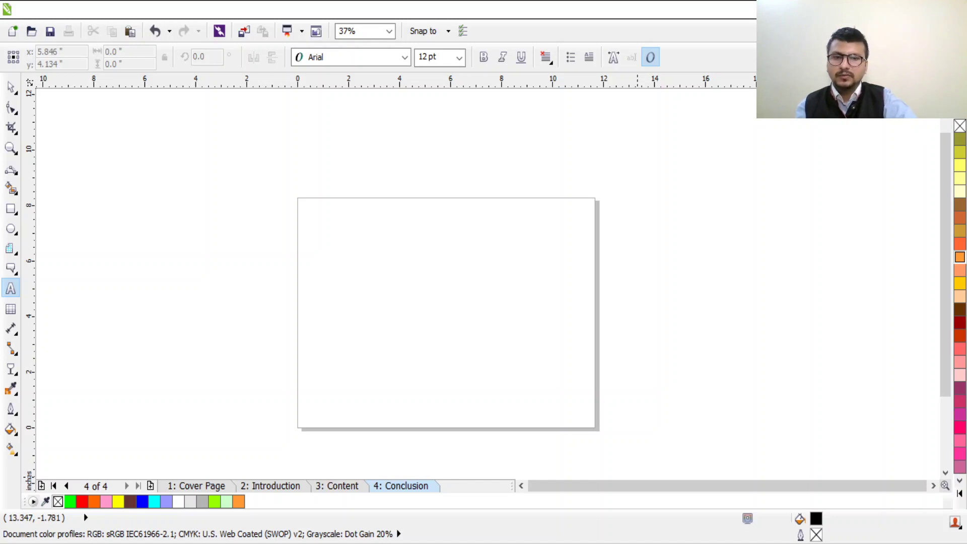
left_click(323, 280)
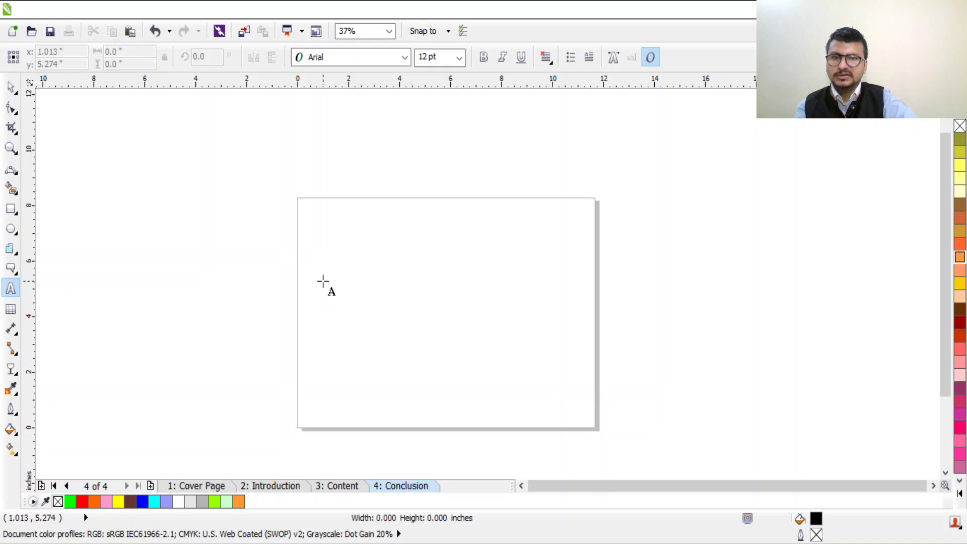
type("Hello")
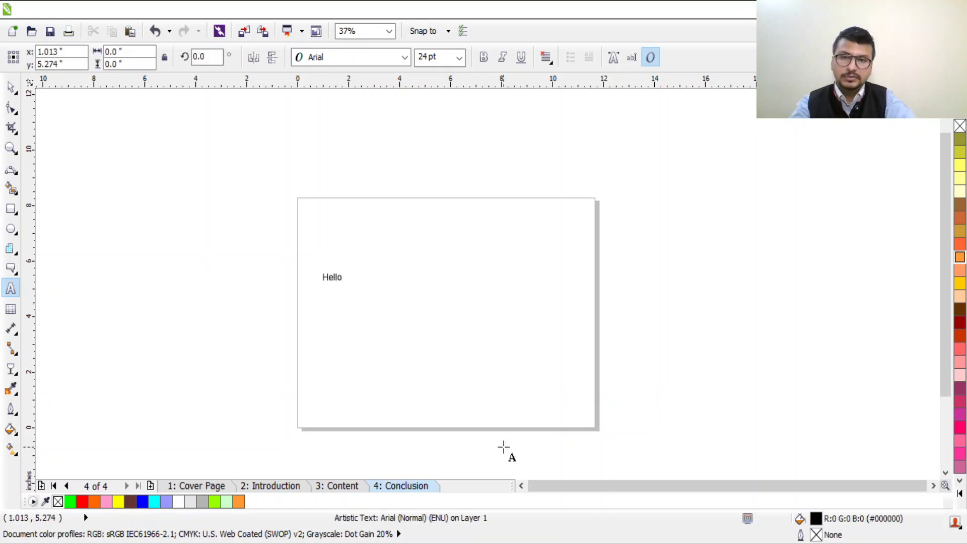
key("Escape")
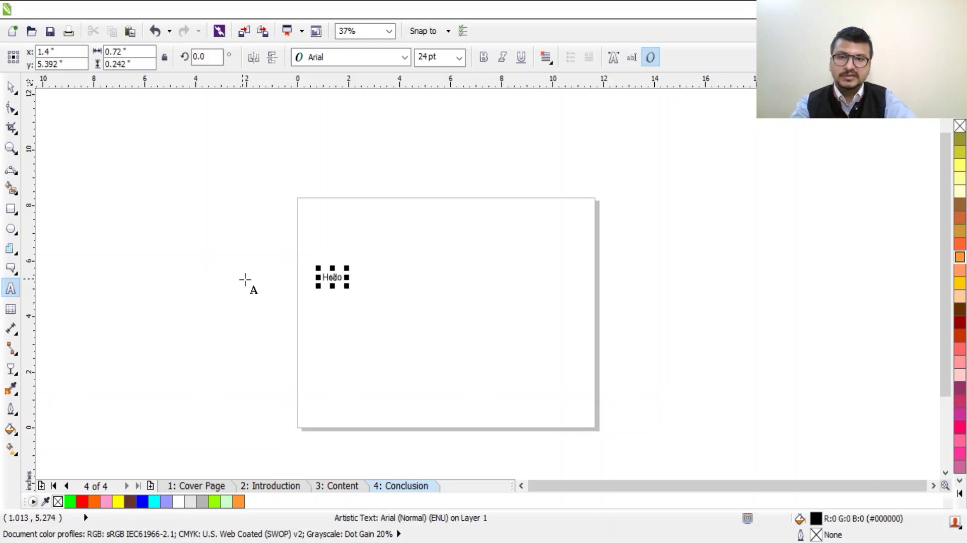
Set the font size of the whole "Hello" text to 72 pt
left_click(342, 278)
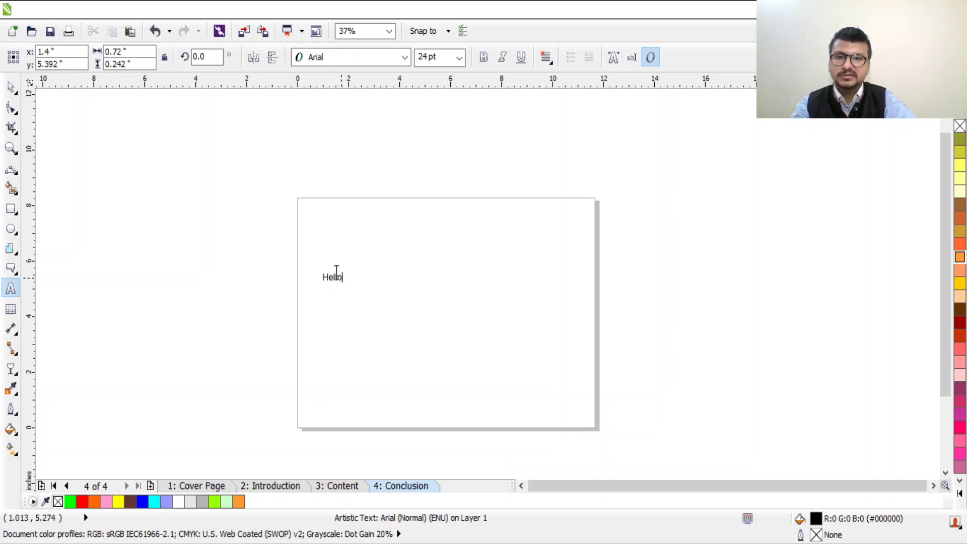
key("ctrl+a")
left_click(479, 58)
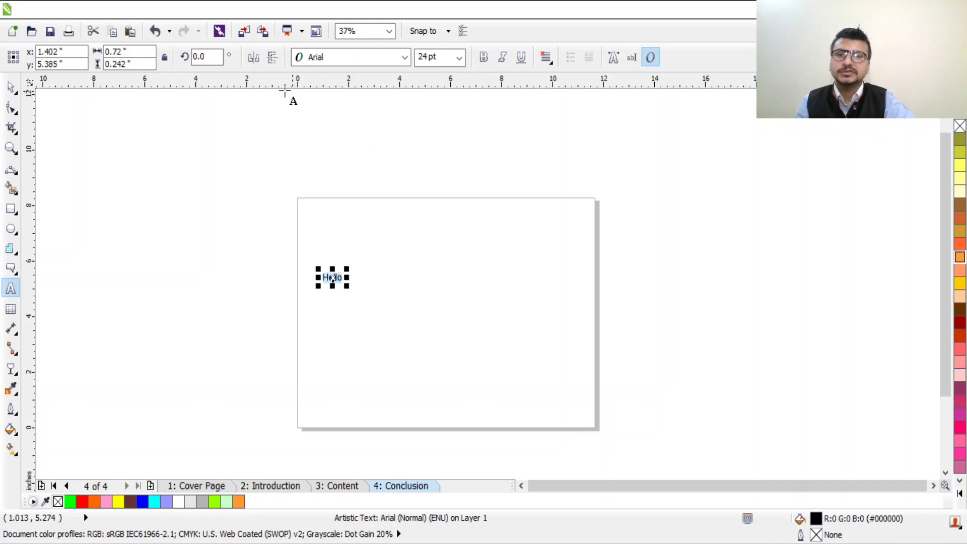
left_click(450, 61)
key("Return")
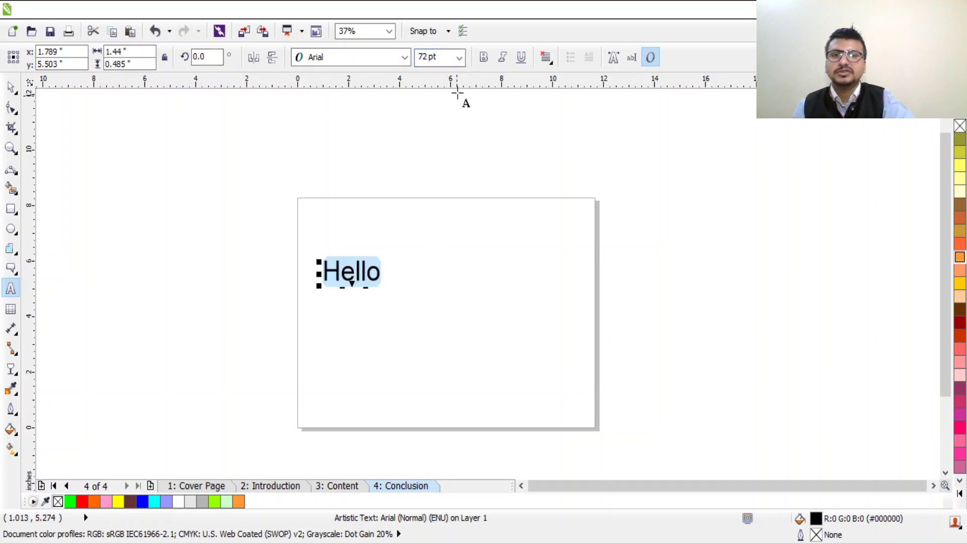
scroll(368, 223, "up", 2)
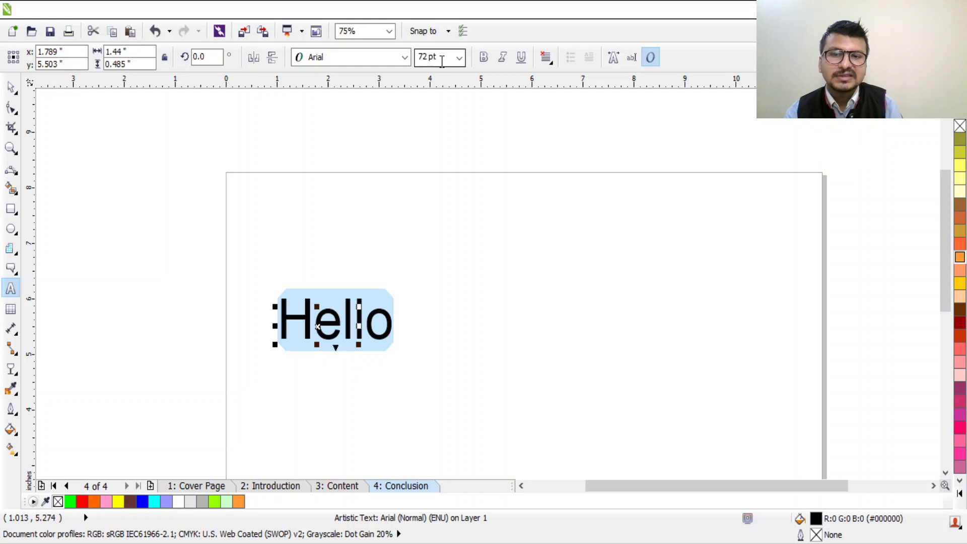
left_click(474, 198)
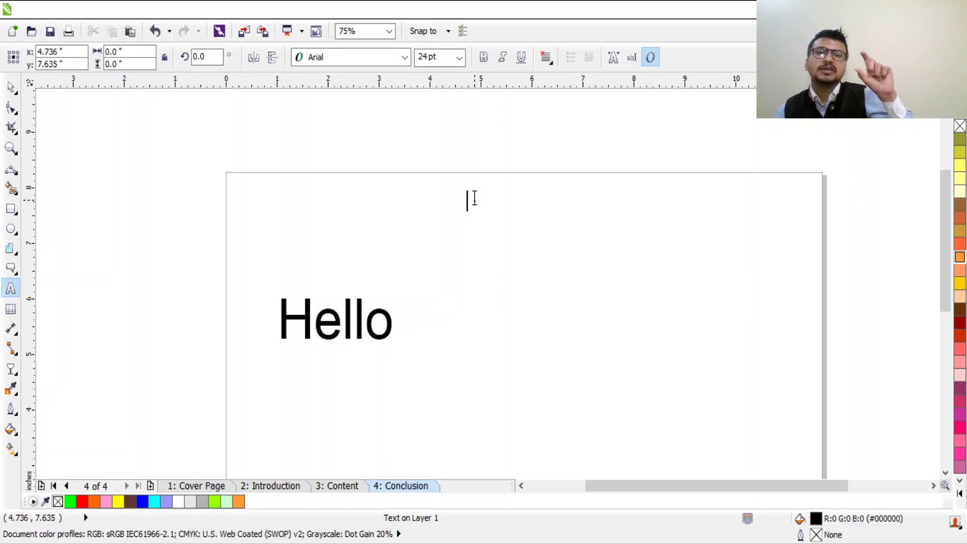
left_click(463, 64)
type("72")
key("Return")
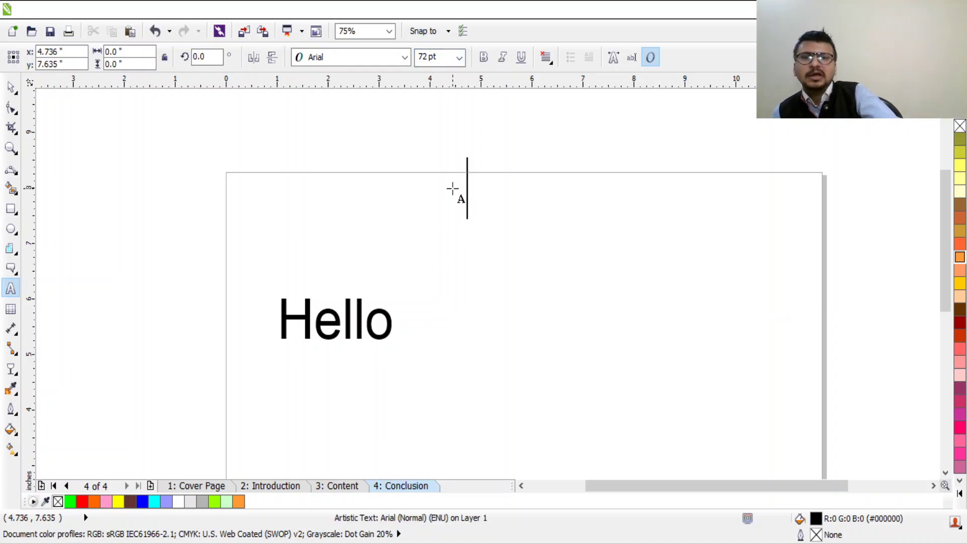
left_click(462, 62)
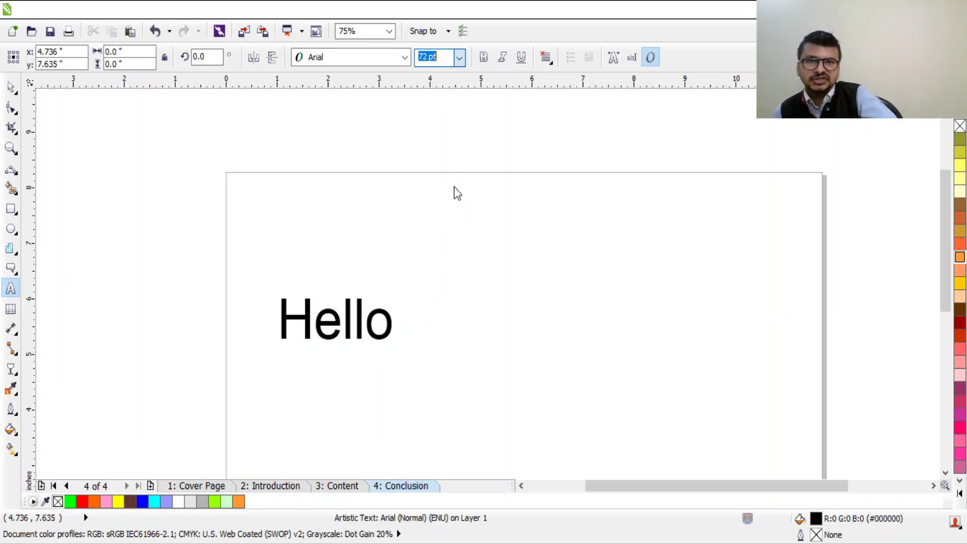
key("Escape")
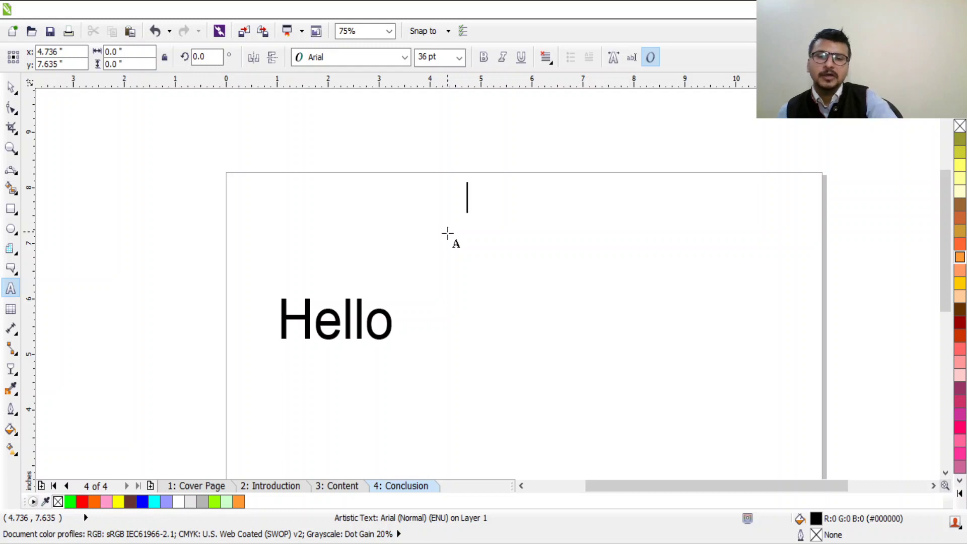
left_click(377, 340)
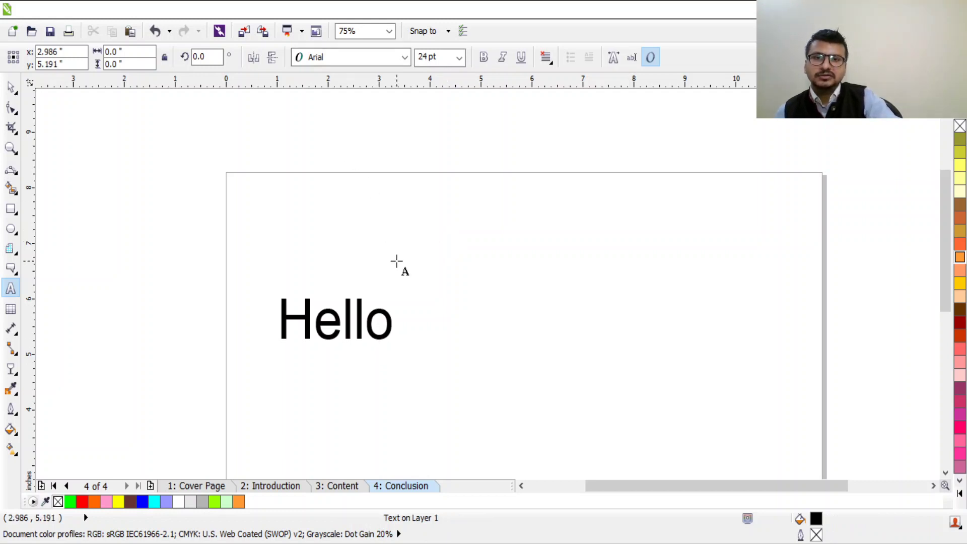
Extend the existing "Hello" text so that it reads "Hello, How are You?"
left_click(392, 325)
type(", How ")
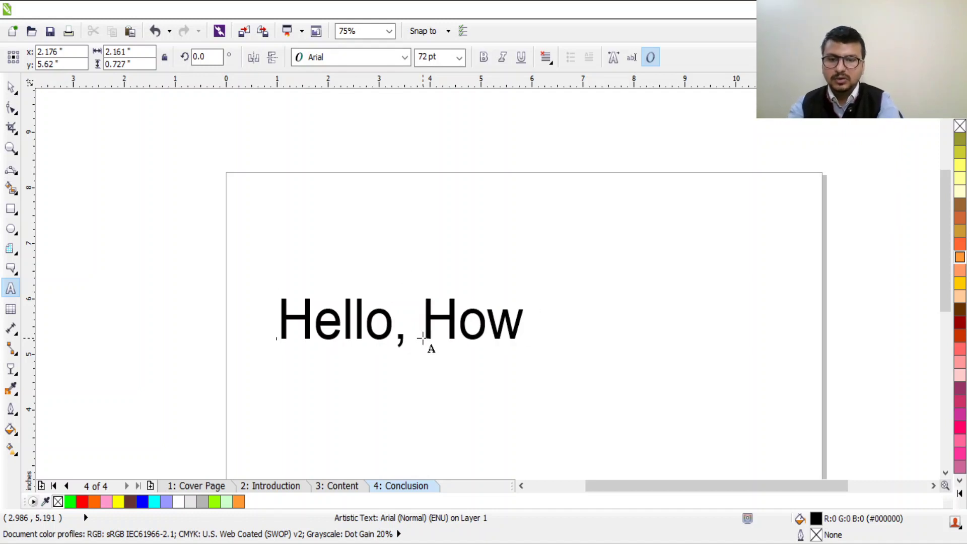
type("are You")
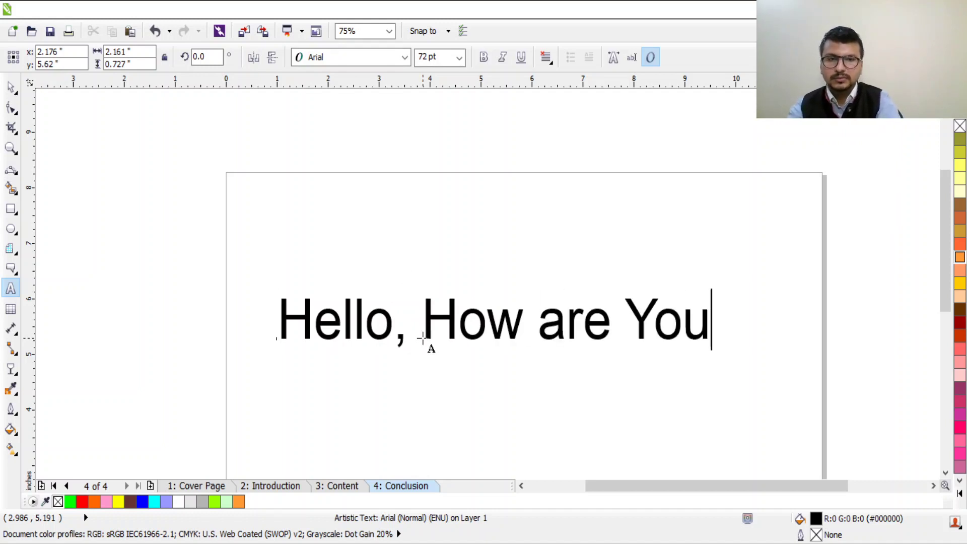
type("?")
Try the fonts Arial Black, Bahnschrift SemiCondensed and Bradley Hand ITC on the whole sentence
left_click_drag(285, 315, 813, 328)
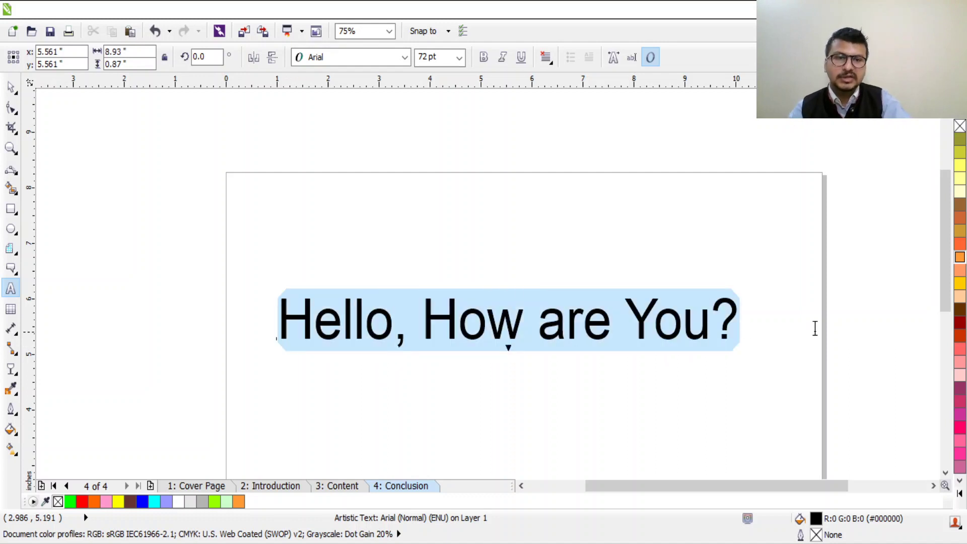
left_click(362, 59)
key("Down")
key("Down")
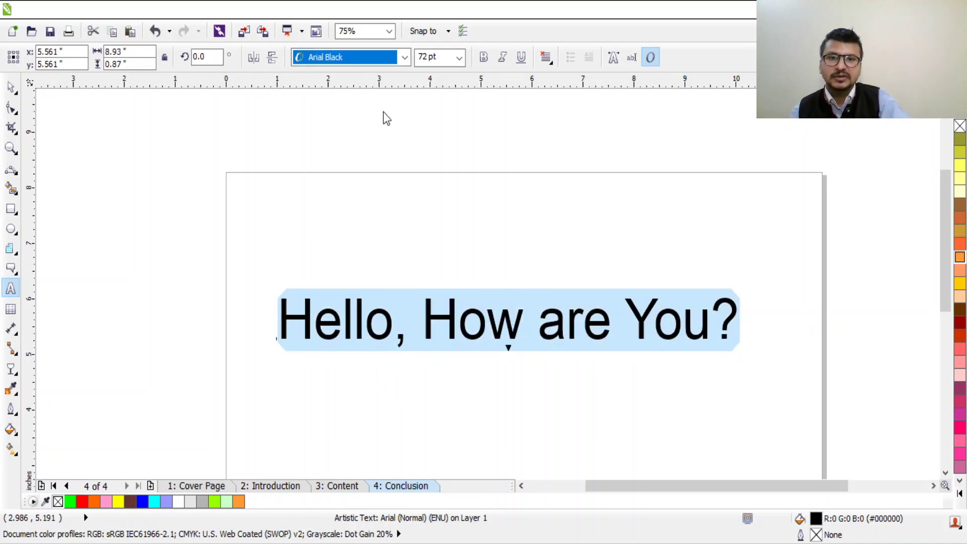
key("Up")
type("Bahnschrift SemiCondensed")
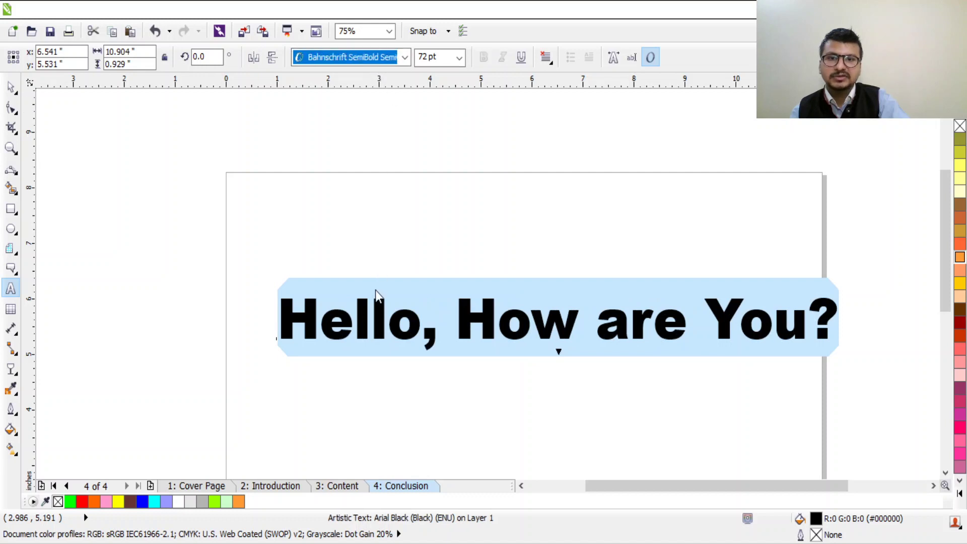
key("Return")
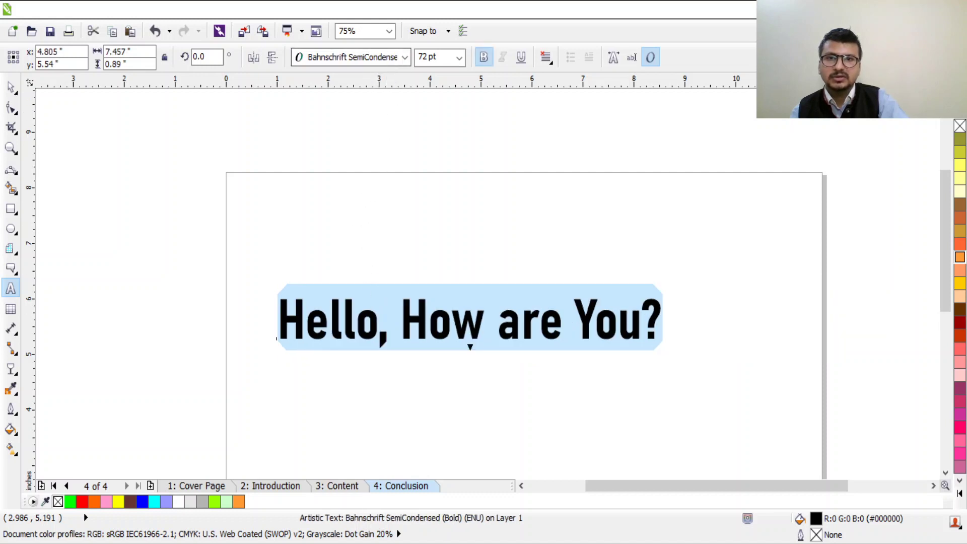
type("Bas")
key("BackSpace")
key("BackSpace")
key("BackSpace")
type("r")
key("Return")
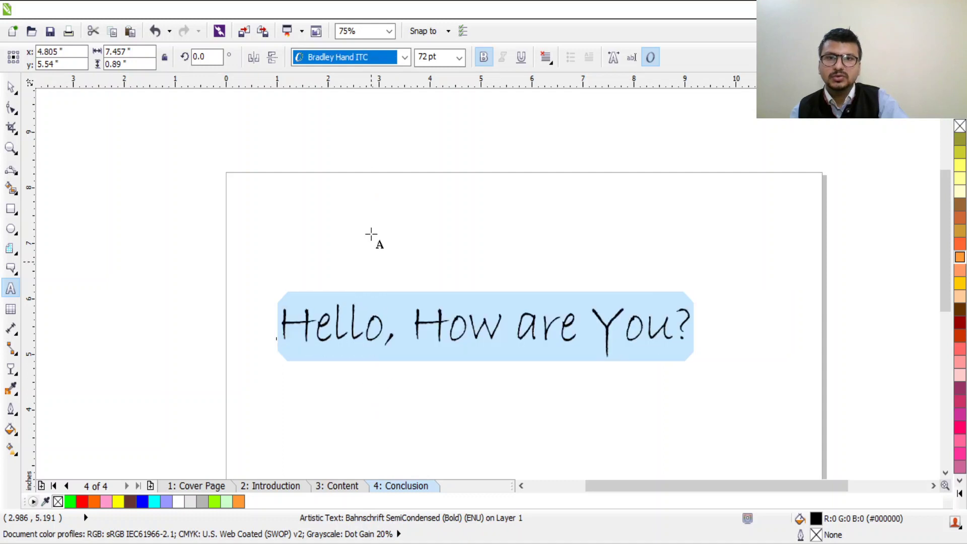
Set the font of the whole sentence to Times New Roman
type("Bau")
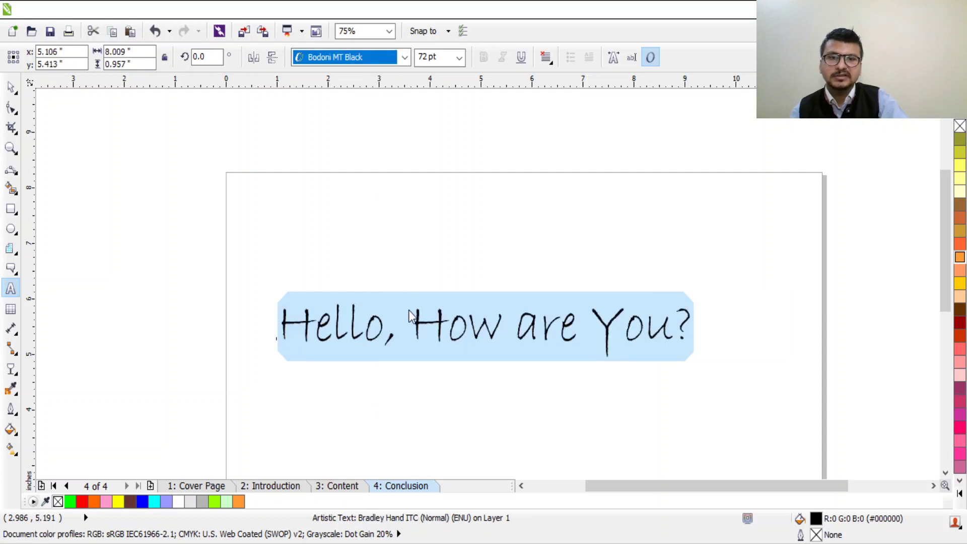
key("Escape")
type("Times New Roman")
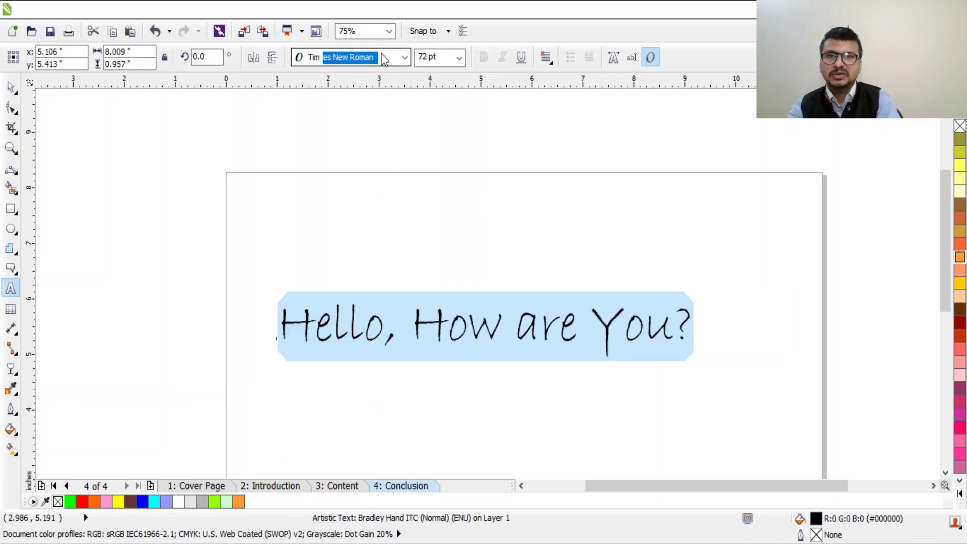
key("Return")
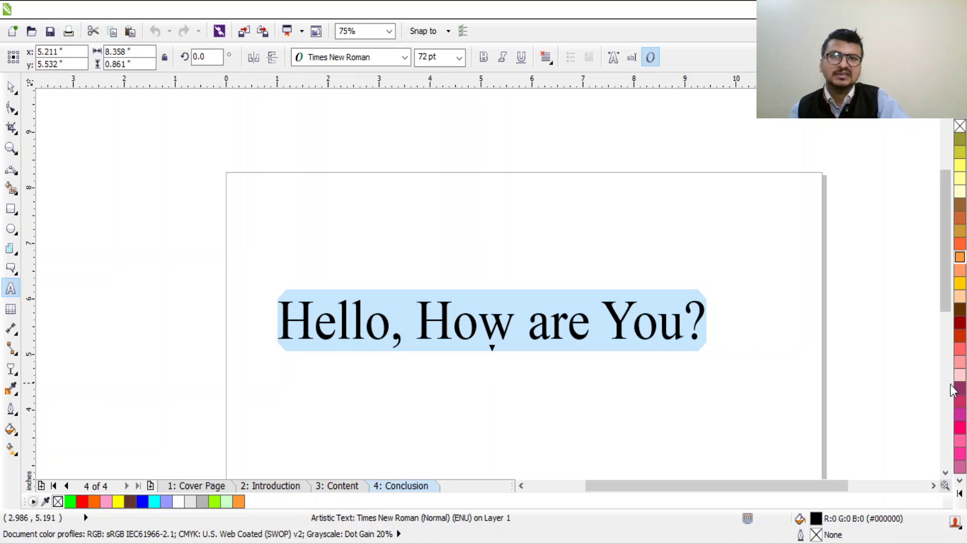
Fill the whole "Hello, How are You?" text with red from the full colour palette
left_click(959, 494)
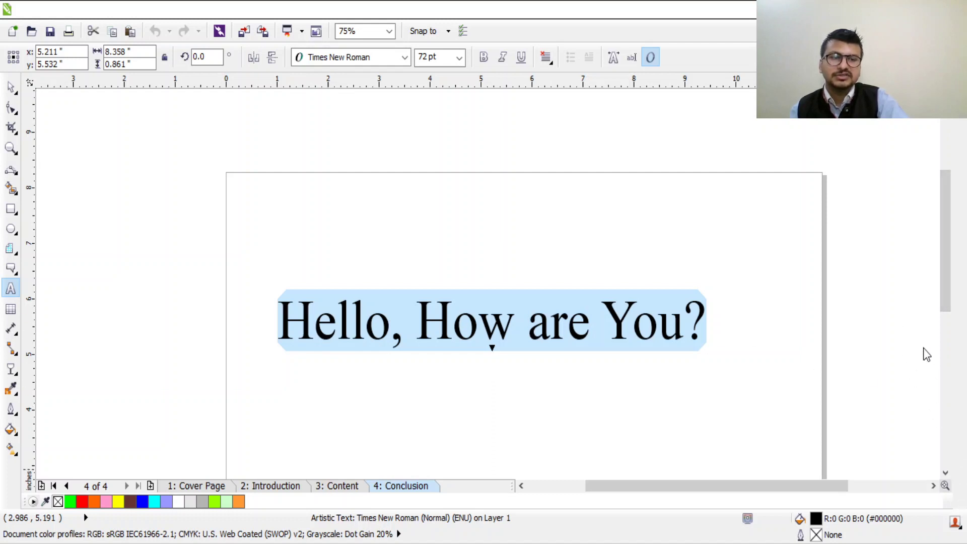
left_click(928, 282)
left_click(923, 325)
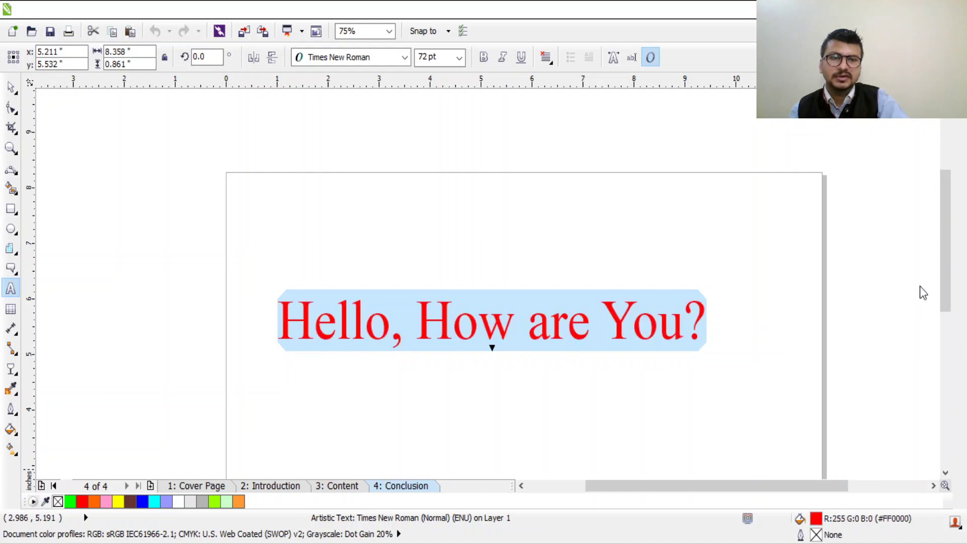
left_click(917, 325)
left_click(922, 326)
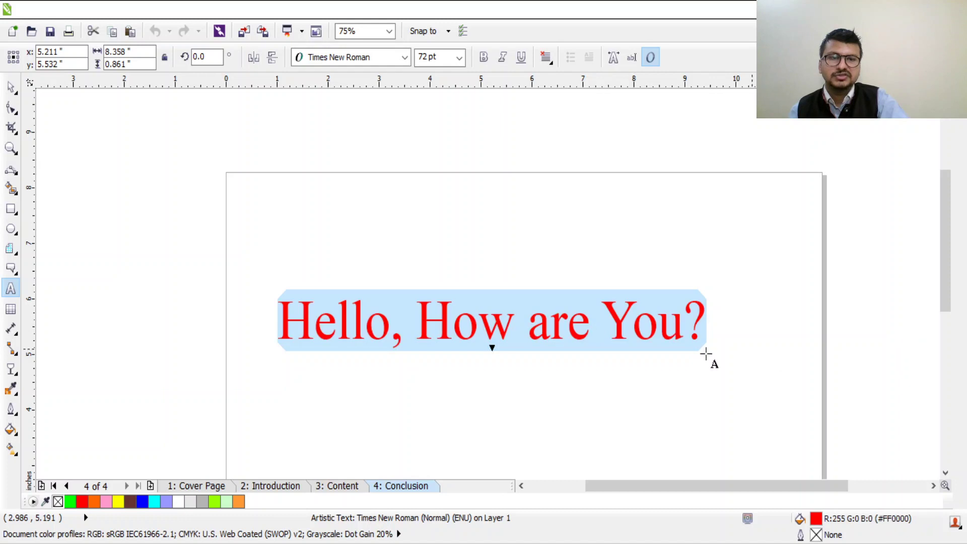
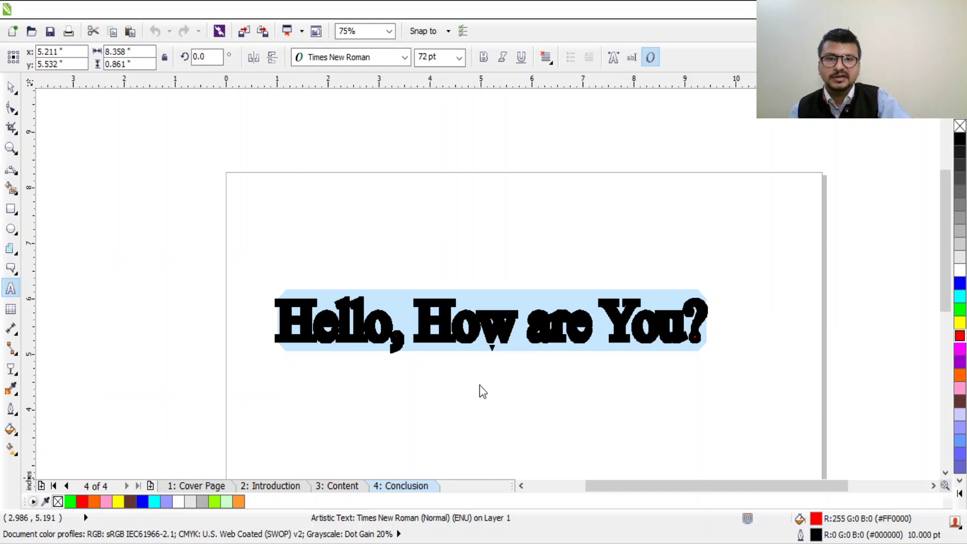
Undo the 10 pt outline width on the text and inspect the letters' outline up close
key("ctrl+z")
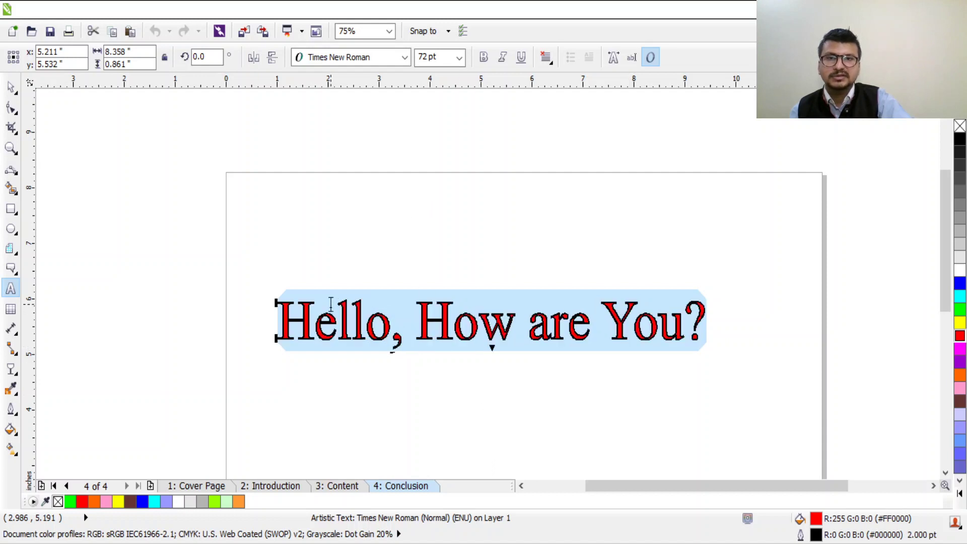
scroll(391, 308, "up", 2)
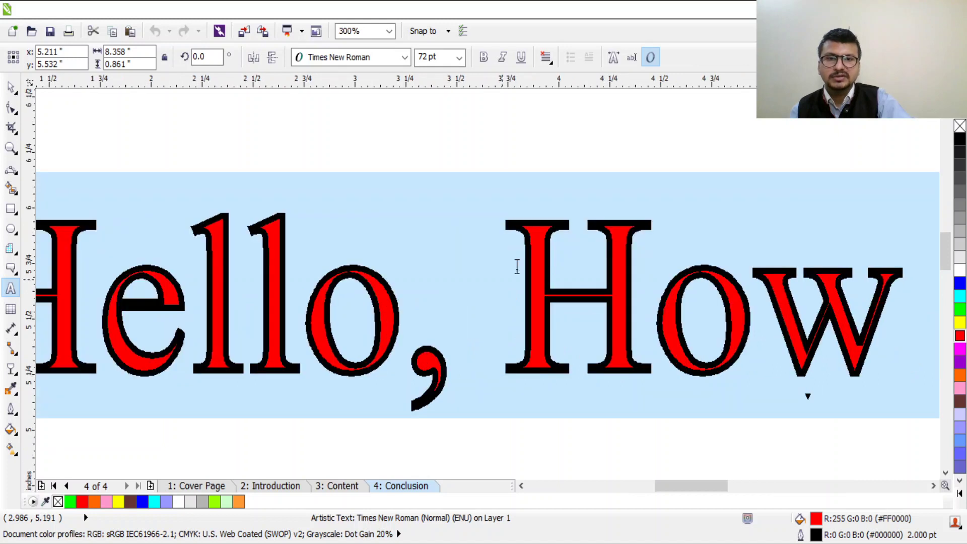
Look closely at the letter outlines and delete the red "Hello, How are You?" text from the page
scroll(517, 266, "up", 1)
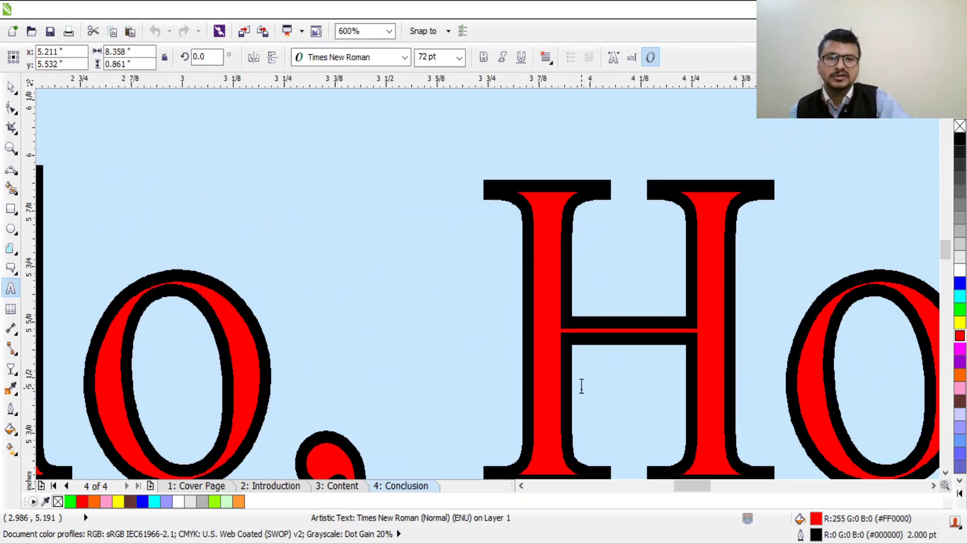
scroll(716, 347, "down", 1)
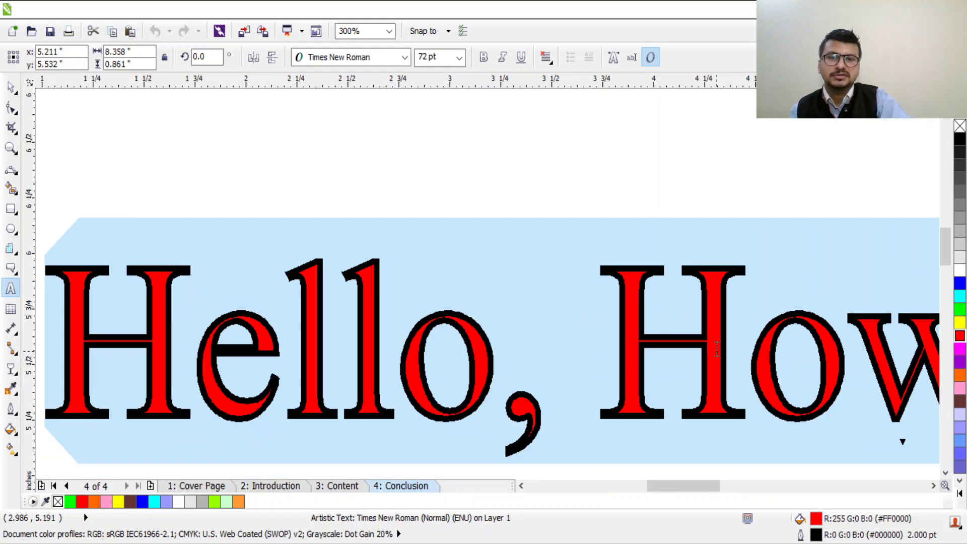
scroll(716, 348, "down", 3)
scroll(877, 378, "up", 1)
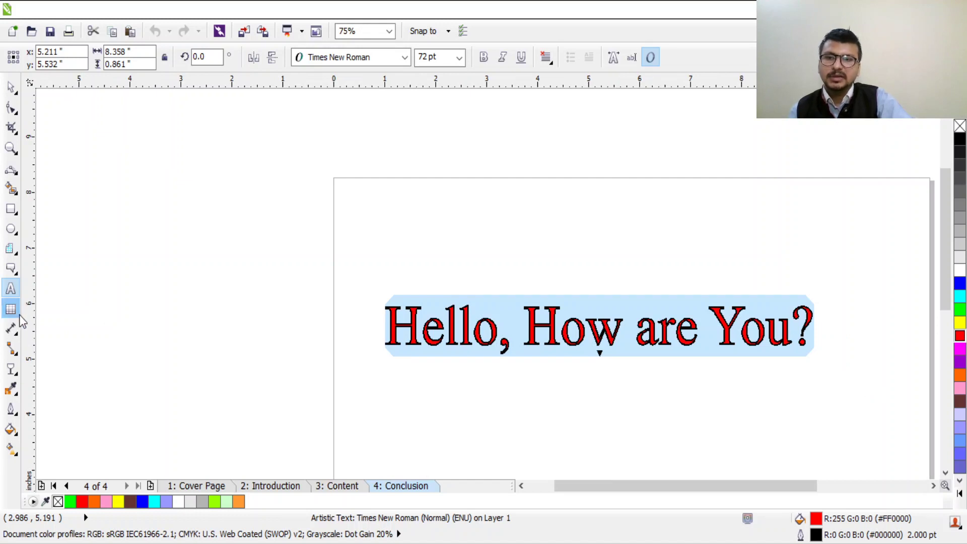
left_click(11, 309)
left_click(11, 87)
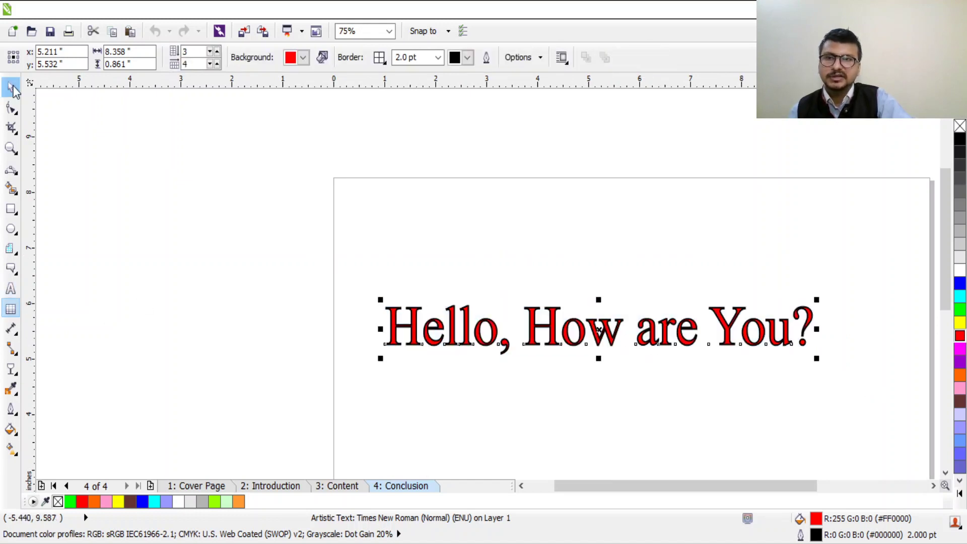
left_click_drag(380, 287, 731, 382)
key("Delete")
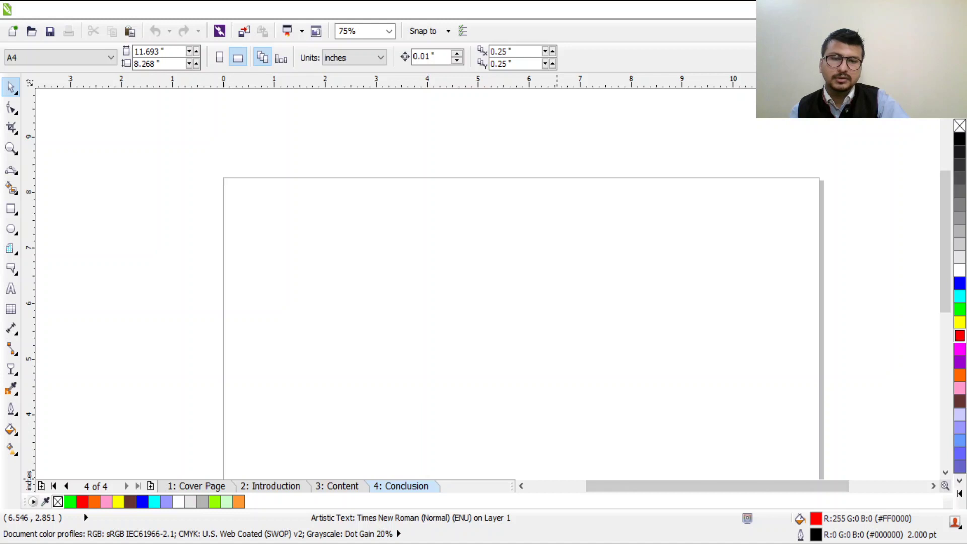
Undo the text deletion and try a table about 4.1 × 1 inches beside the page, removing it again
left_click(11, 308)
key("ctrl+z")
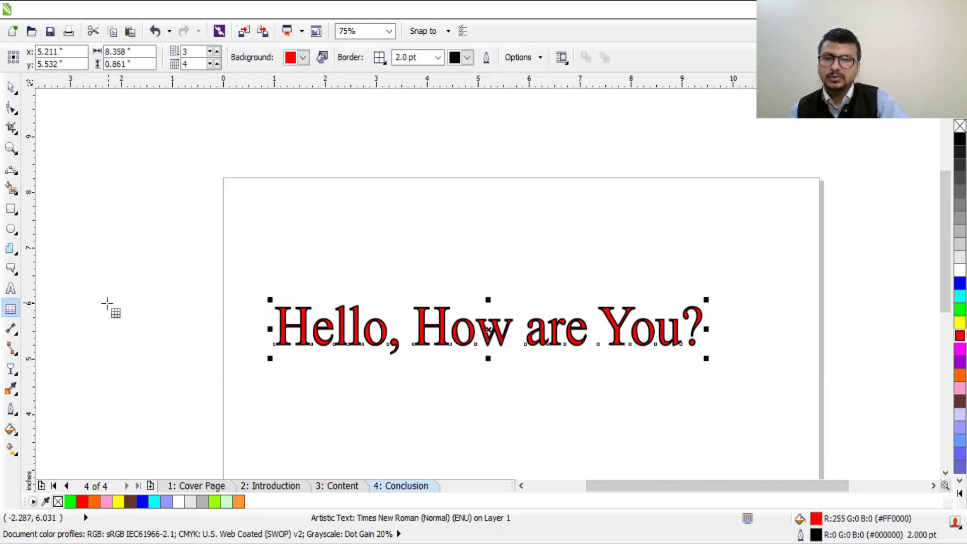
key("ctrl+z")
left_click_drag(190, 229, 18, 284)
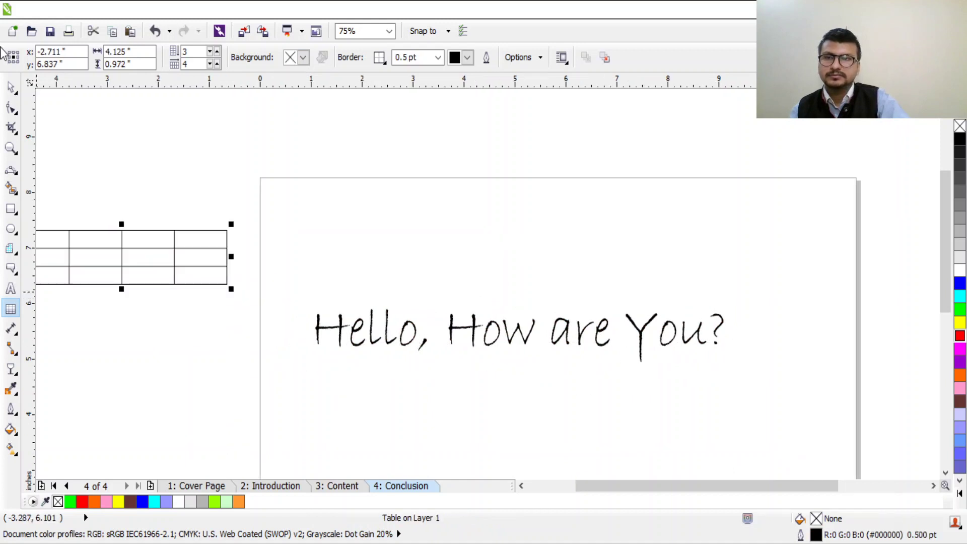
left_click(11, 86)
key("ctrl+z")
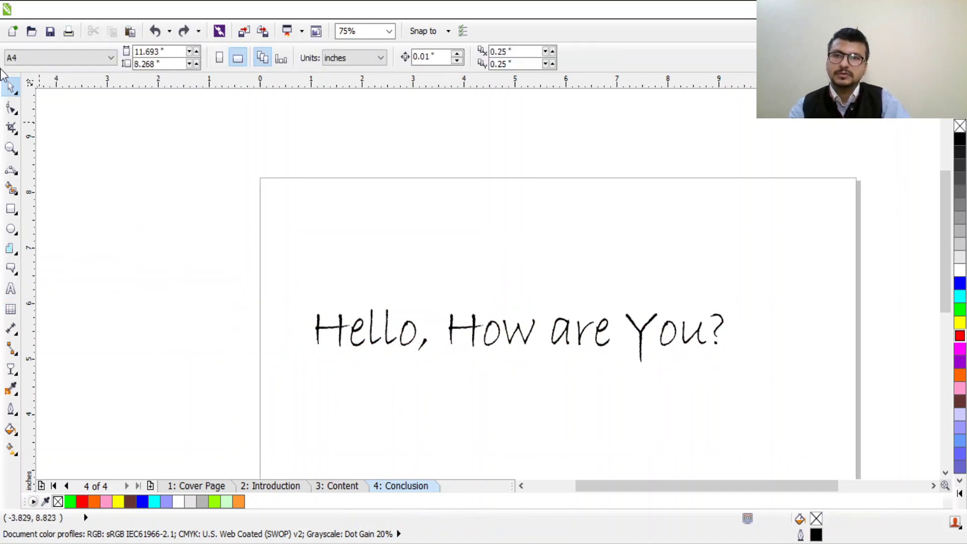
Delete the "Hello, How are You?" text and draw a table about 7.4 × 3.8 inches with 3 rows and 4 columns
left_click_drag(224, 268, 835, 414)
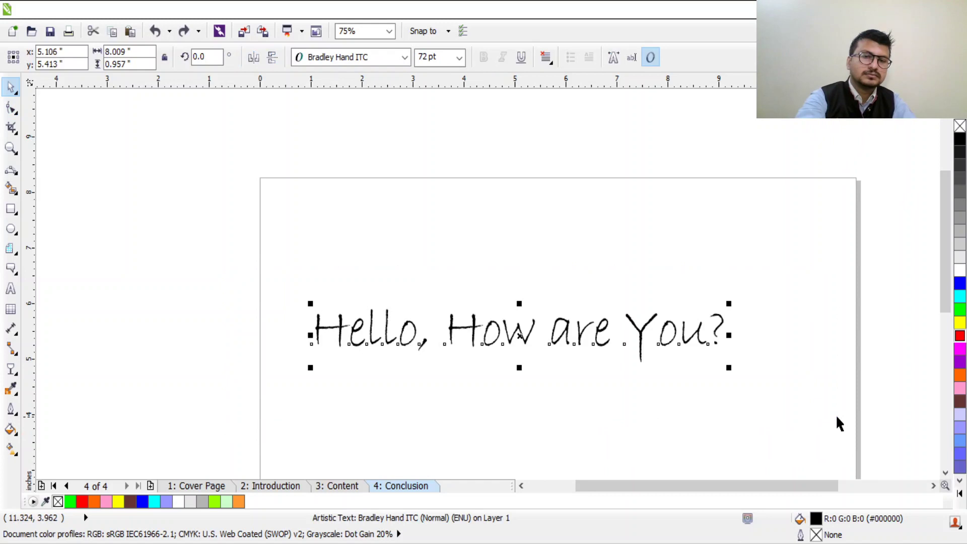
key("Delete")
left_click(11, 309)
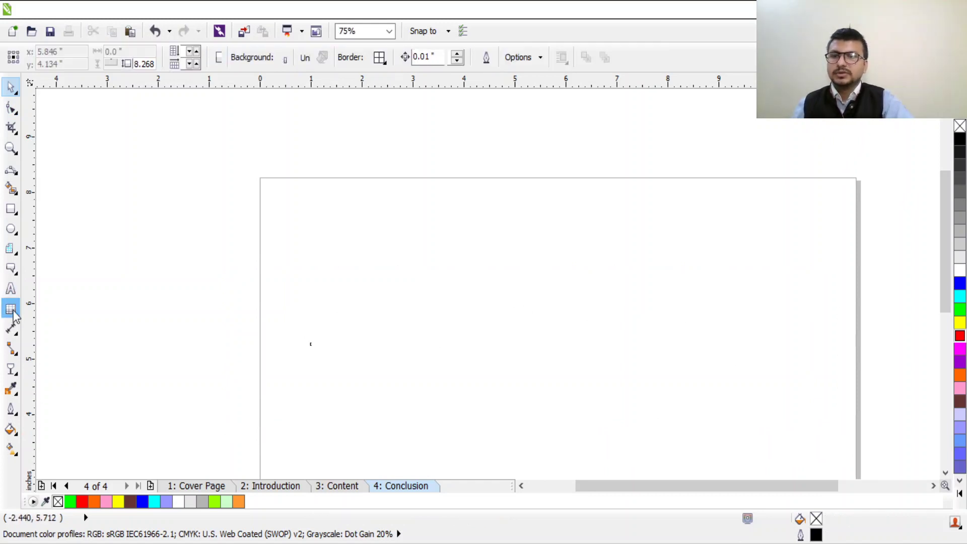
left_click_drag(371, 215, 749, 425)
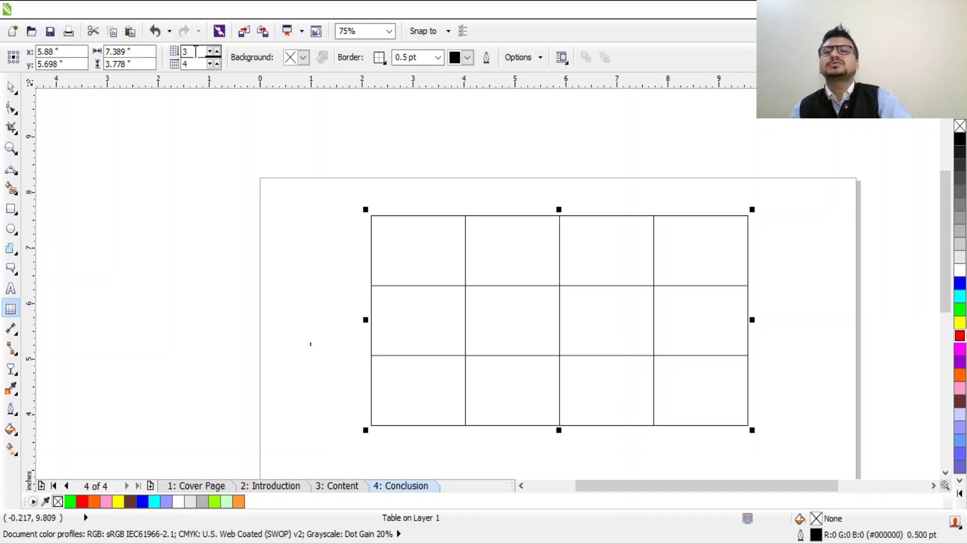
Try a layout of 3 rows and 3 columns for the table
left_click_drag(196, 51, 182, 51)
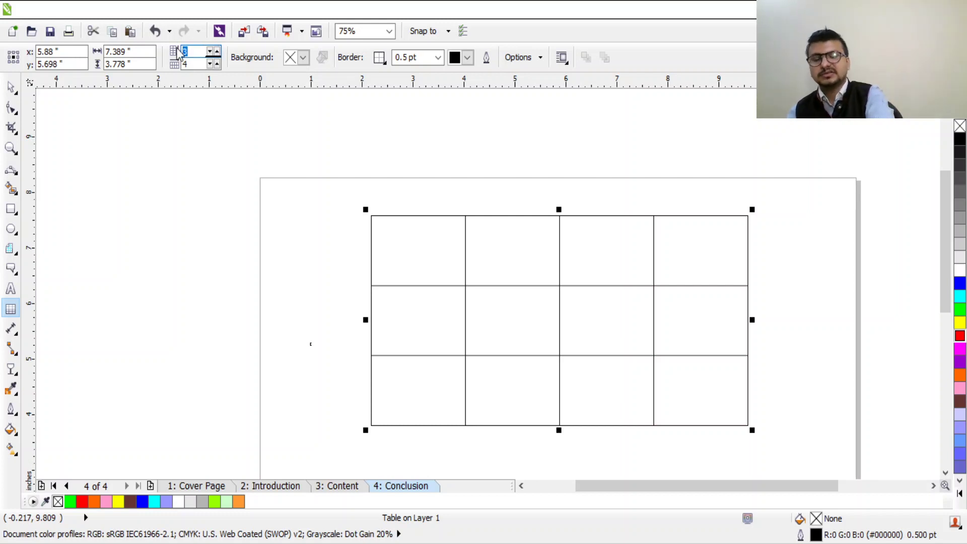
type("3")
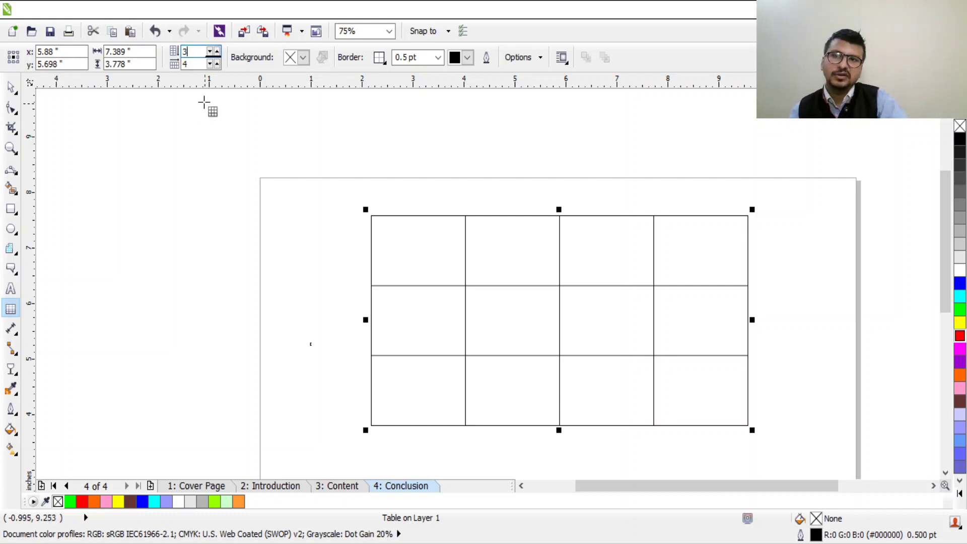
left_click(195, 64)
left_click_drag(196, 64, 181, 63)
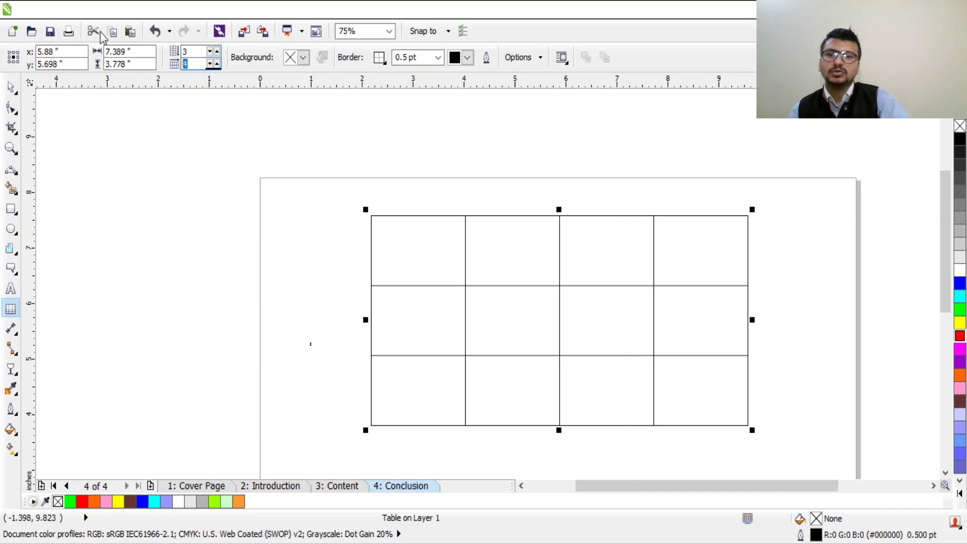
type("3")
key("Return")
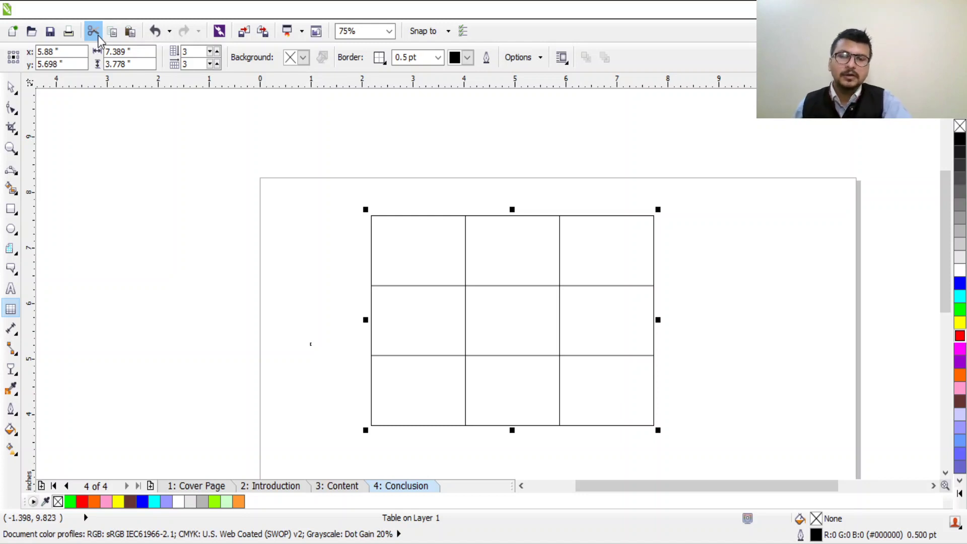
Try the entry "Jan" at the default text size in the table's first cell and undo it
left_click(405, 277)
left_click(453, 388)
type("Jan")
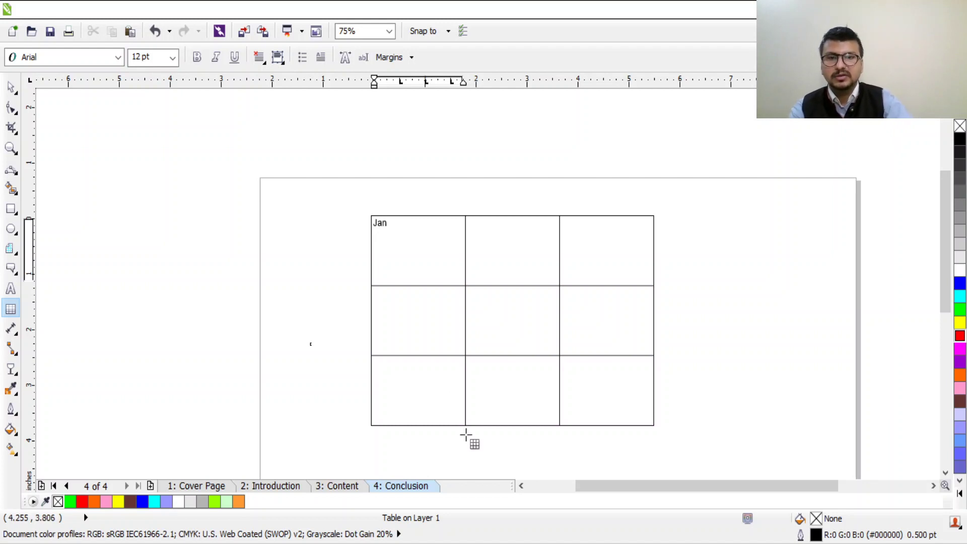
left_click(494, 274)
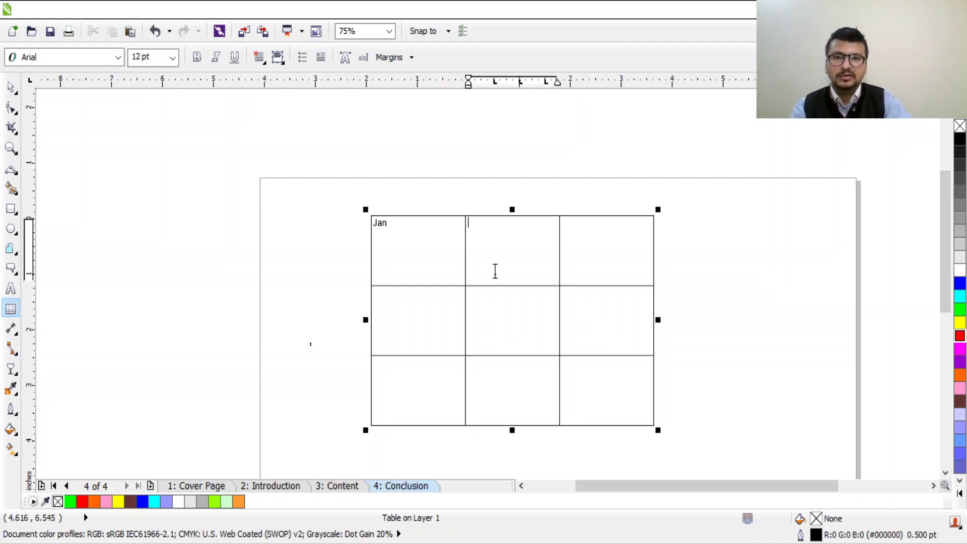
left_click(415, 252)
mouse_move(367, 224)
left_mouse_down()
mouse_move(356, 222)
mouse_move(409, 281)
left_mouse_up()
key("ctrl+z")
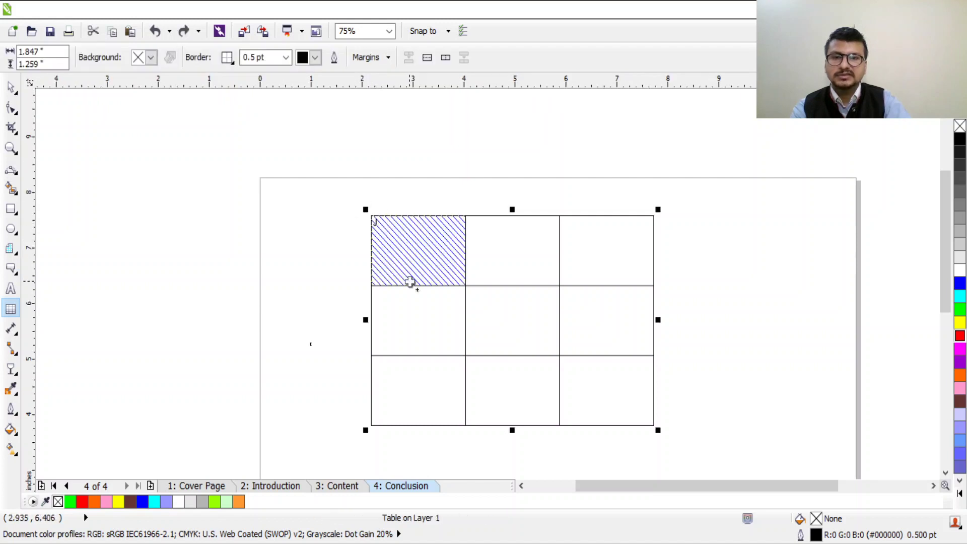
Try a font size of 72 pt for the empty first cell of the table
left_click(425, 242)
double_click(152, 57)
type("72")
key("Return")
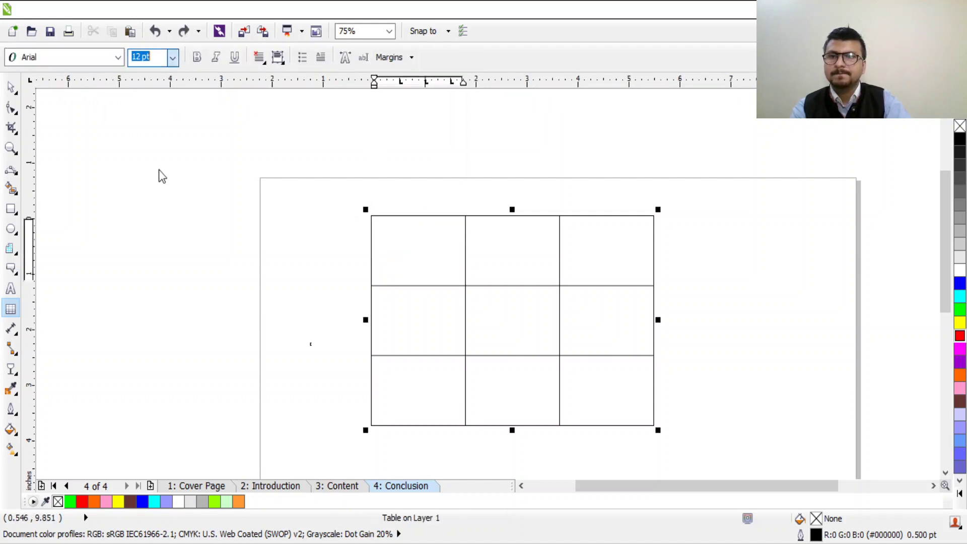
left_click(465, 252)
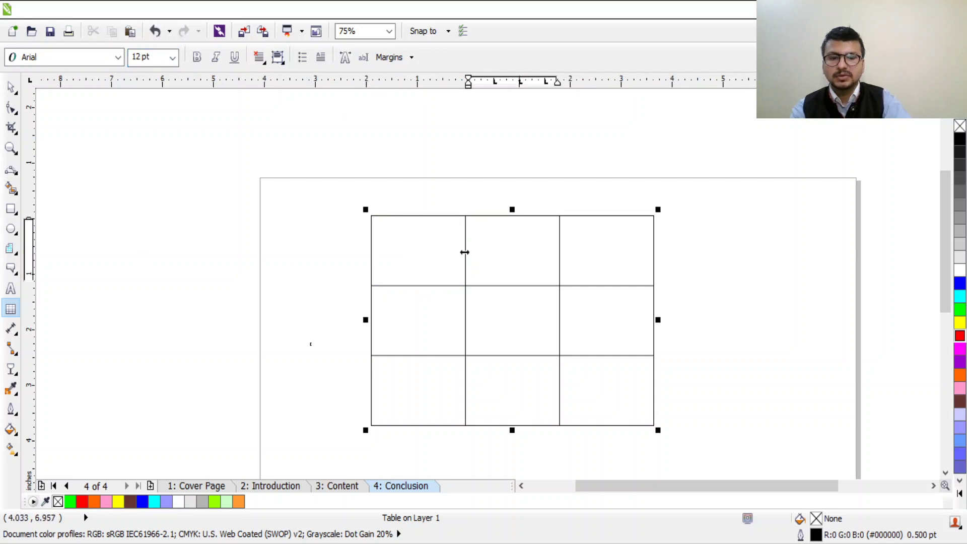
Try entering "jan" in the first cell at the large text size, erase it and undo the size change
left_click(406, 255)
type("jan")
key("BackSpace")
key("BackSpace")
key("BackSpace")
type("J")
key("BackSpace")
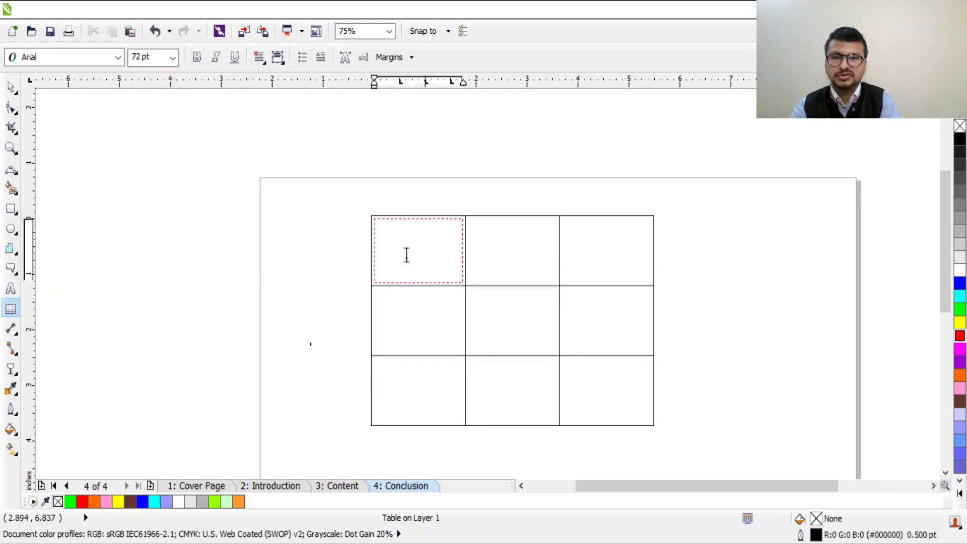
key("ctrl+space")
key("ctrl+z")
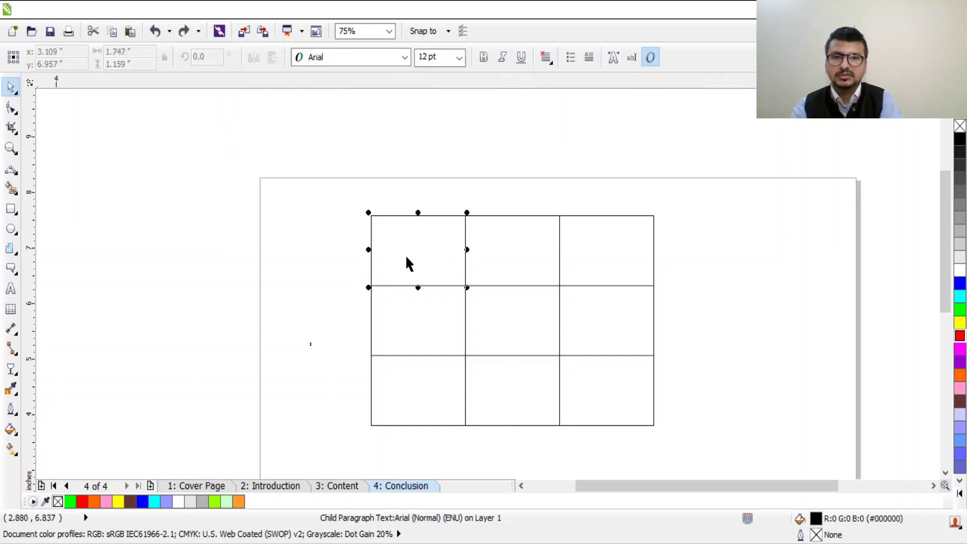
Try "JA" at 72 pt in the first cell, erase it and undo back to the four-column table
double_click(407, 255)
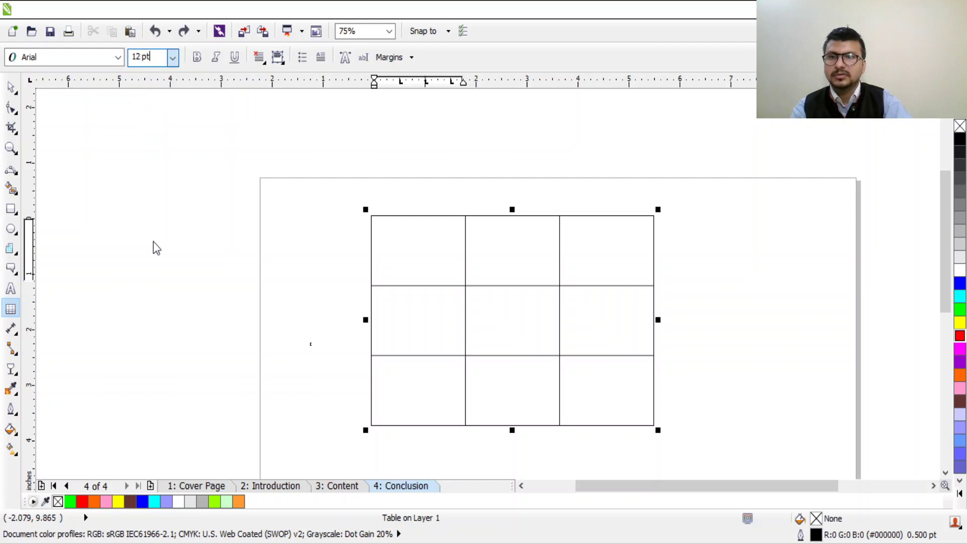
left_click(462, 272)
left_click(457, 234)
type("JA")
key("BackSpace")
key("BackSpace")
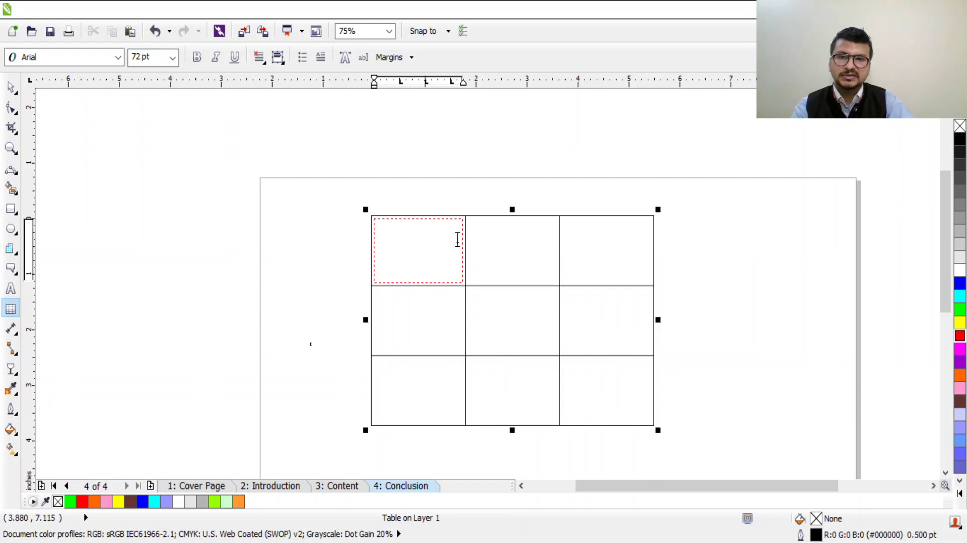
key("ctrl+space")
key("ctrl+z")
key("ctrl+z")
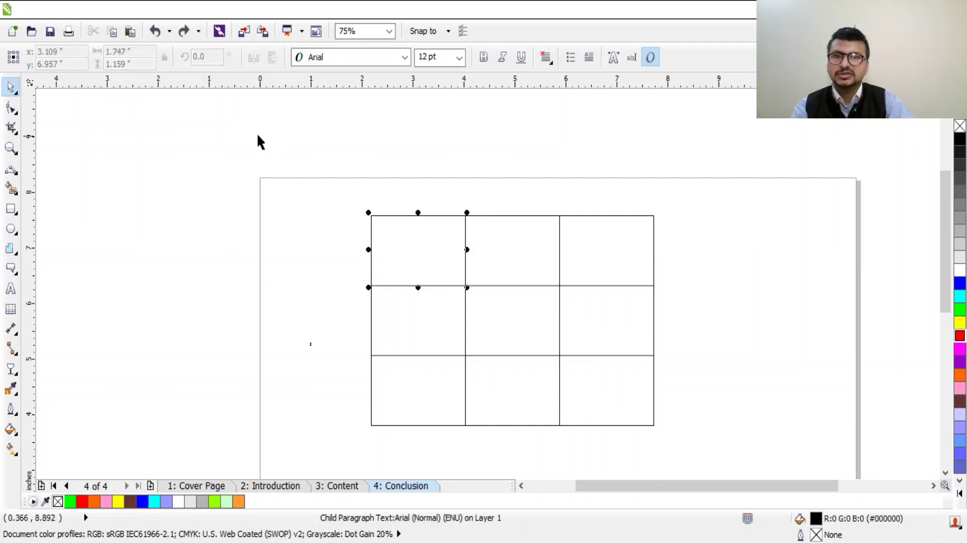
Enter "JAN" in the first cell of the table and set its font size to 36 pt
double_click(423, 248)
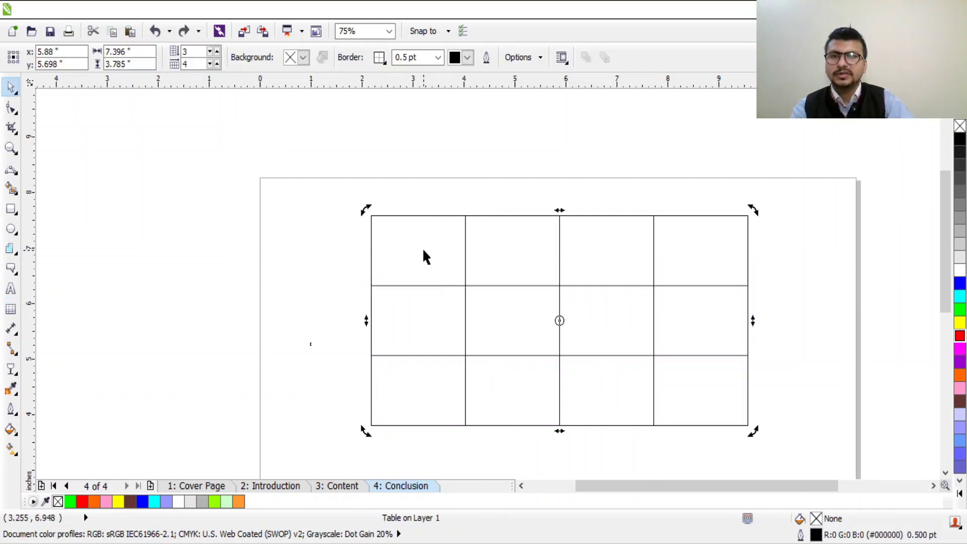
type("jAN")
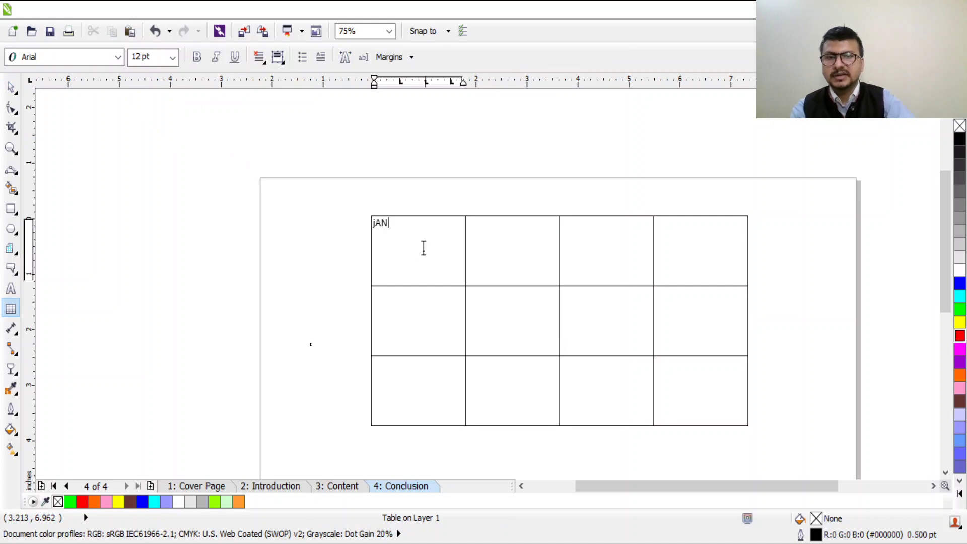
left_click(169, 66)
left_click(392, 254)
type("J")
key("ctrl+a")
left_click(174, 59)
type("36")
key("Return")
Set the second cell of the first row to 48 pt and enter "FEB" in it
left_click(508, 254)
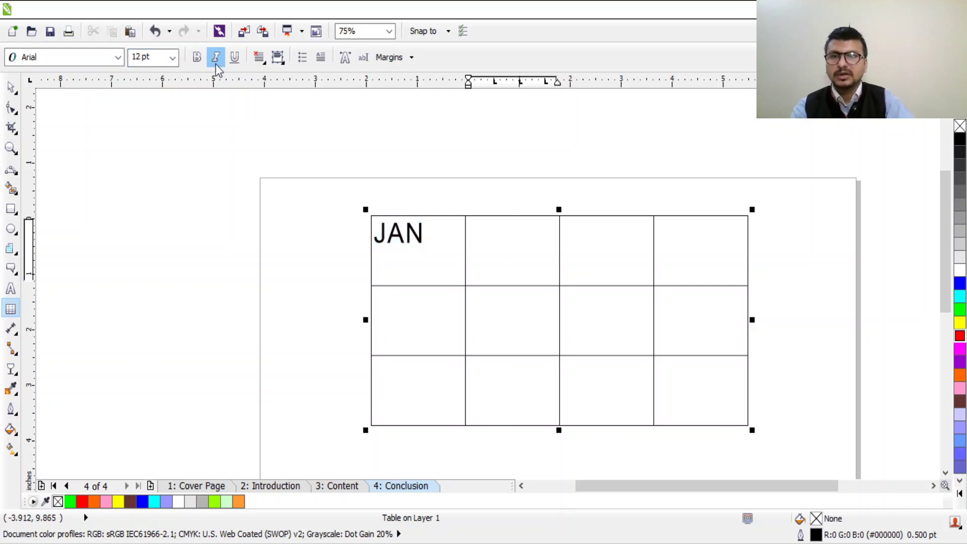
left_click(165, 59)
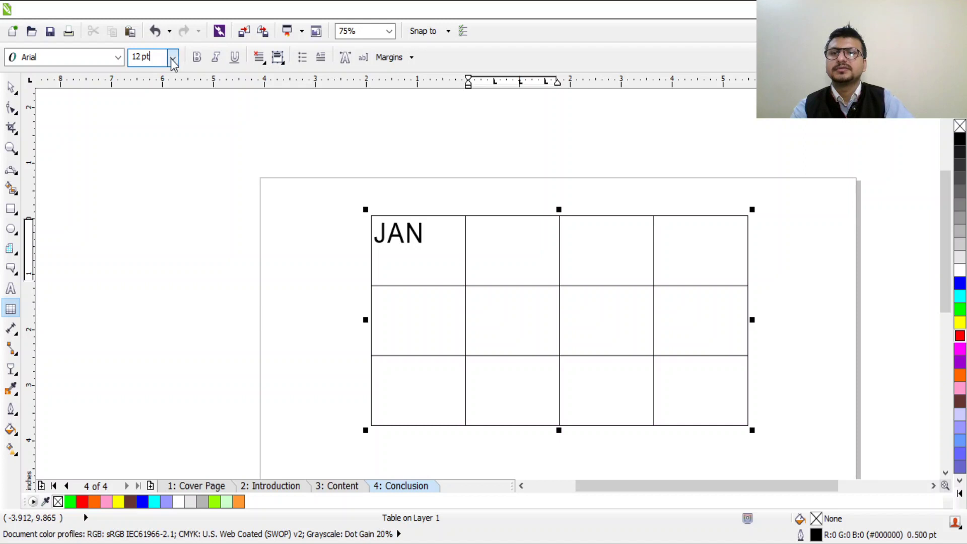
left_click(158, 201)
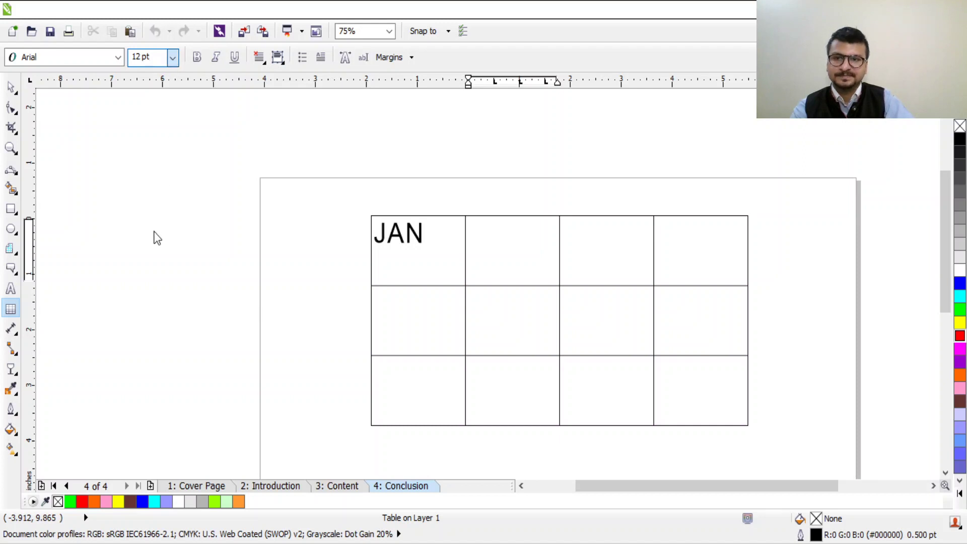
left_click(514, 253)
type("fe")
key("BackSpace")
key("BackSpace")
type("FE")
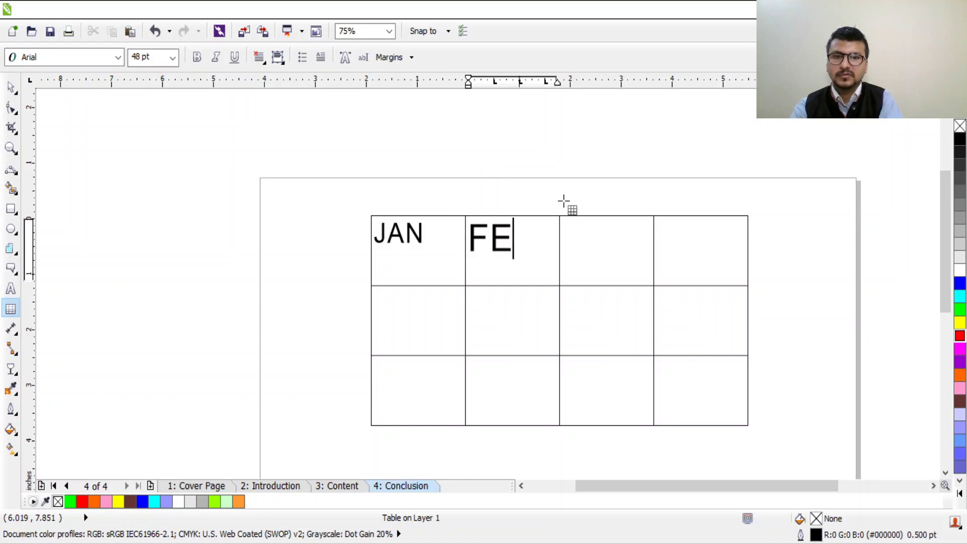
type("N")
key("BackSpace")
type("B")
Enter "MAR" in the third cell of the first row and set its font size to 48 pt
left_click(622, 267)
type("MAR")
left_click_drag(612, 230, 551, 218)
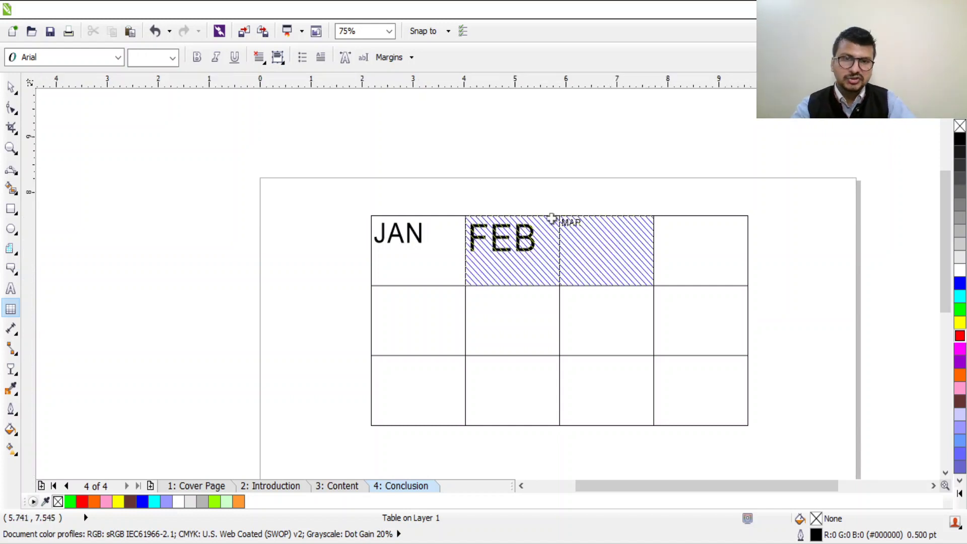
left_click(630, 248)
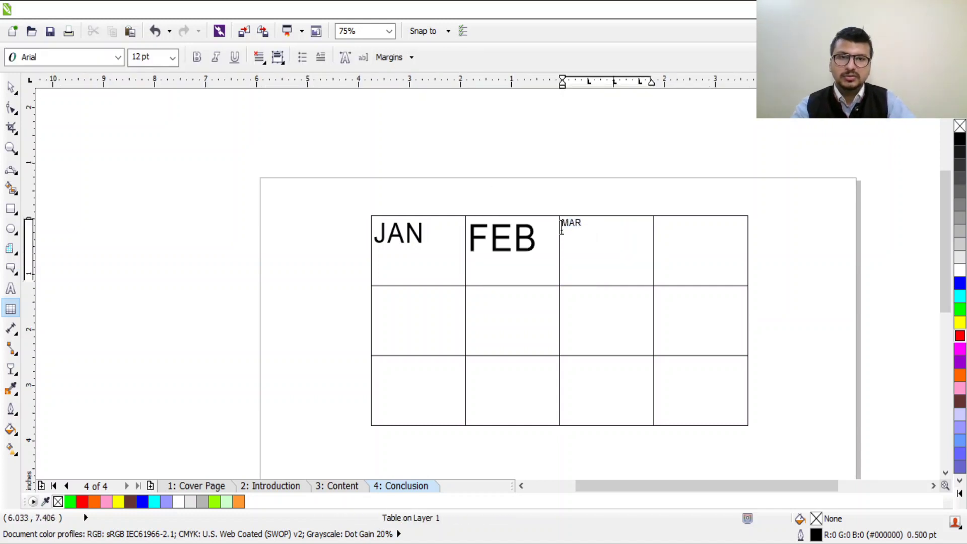
key("Escape")
left_click(578, 250)
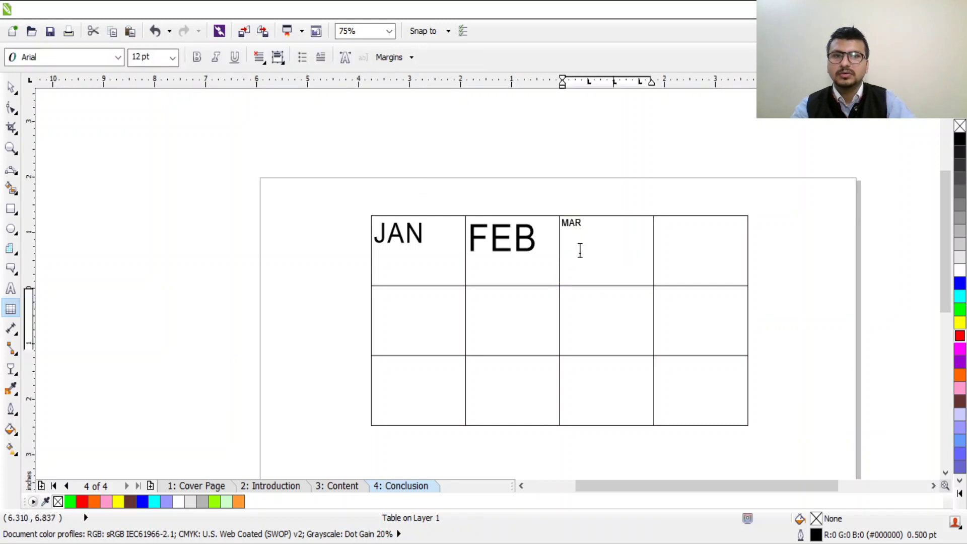
mouse_move(583, 225)
left_mouse_down()
mouse_move(555, 223)
mouse_move(565, 227)
left_mouse_up()
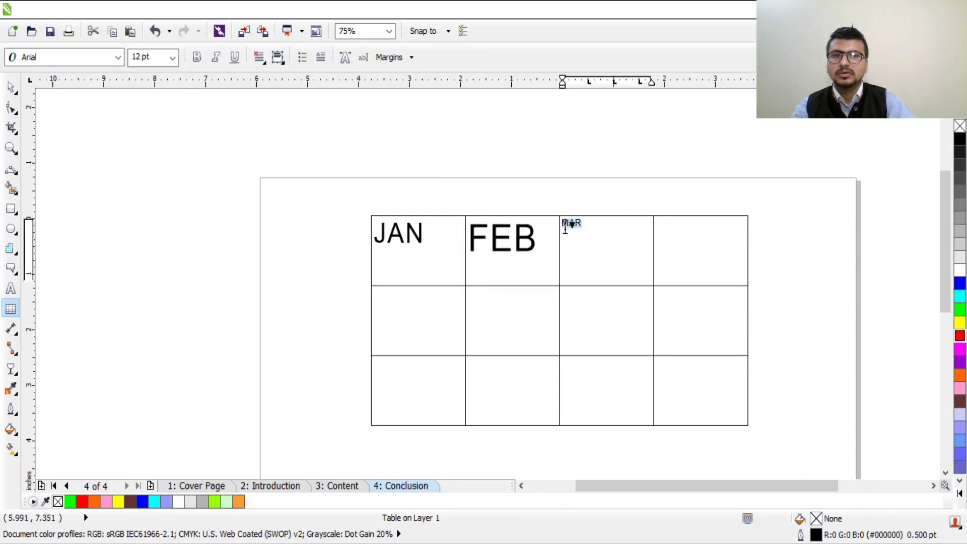
left_click(174, 57)
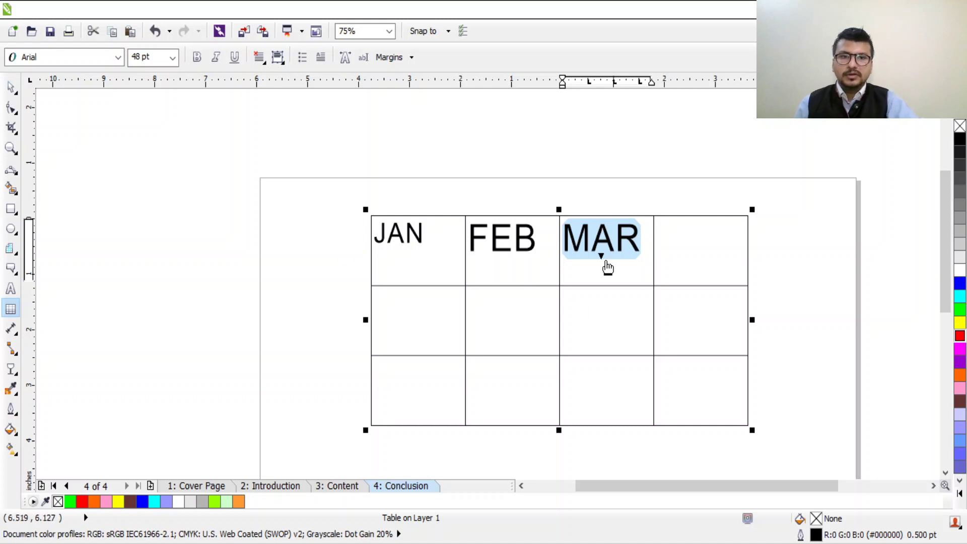
Make the JAN, FEB and MAR cells bold and italic, trying underline on them and removing it again
left_click_drag(607, 265, 364, 211)
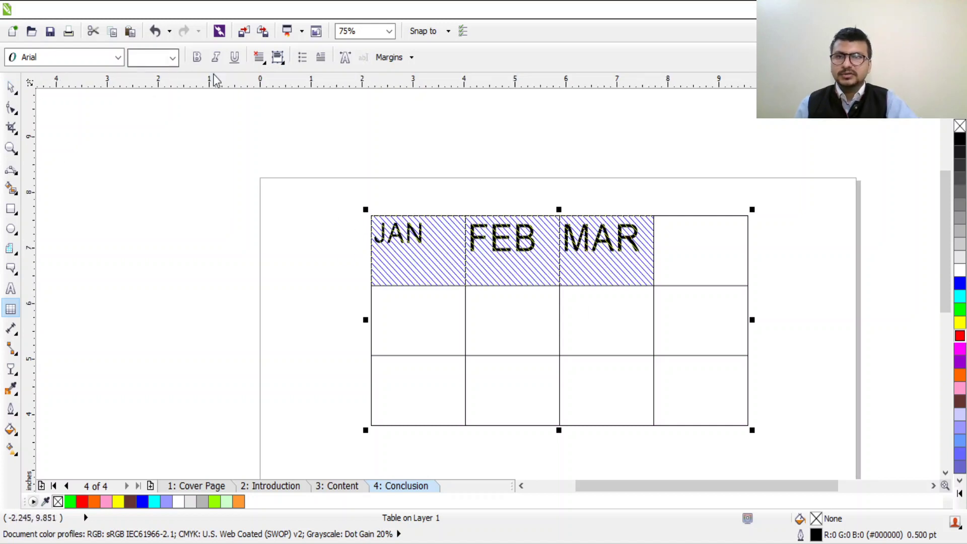
left_click(197, 68)
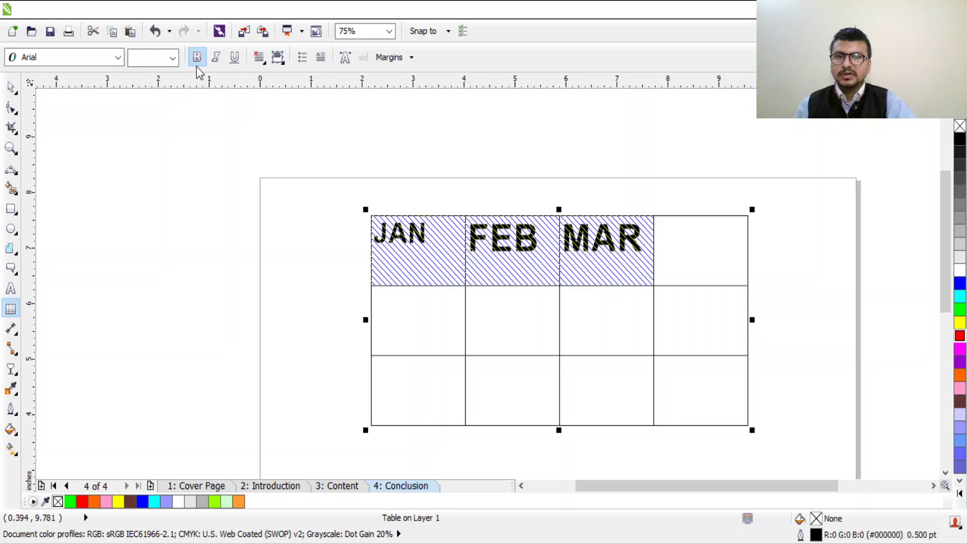
left_click(211, 59)
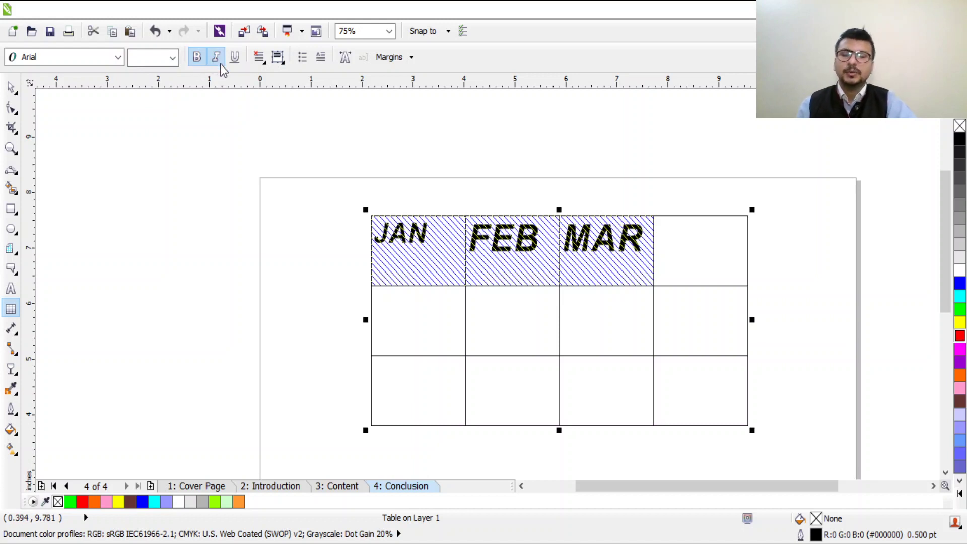
left_click(237, 58)
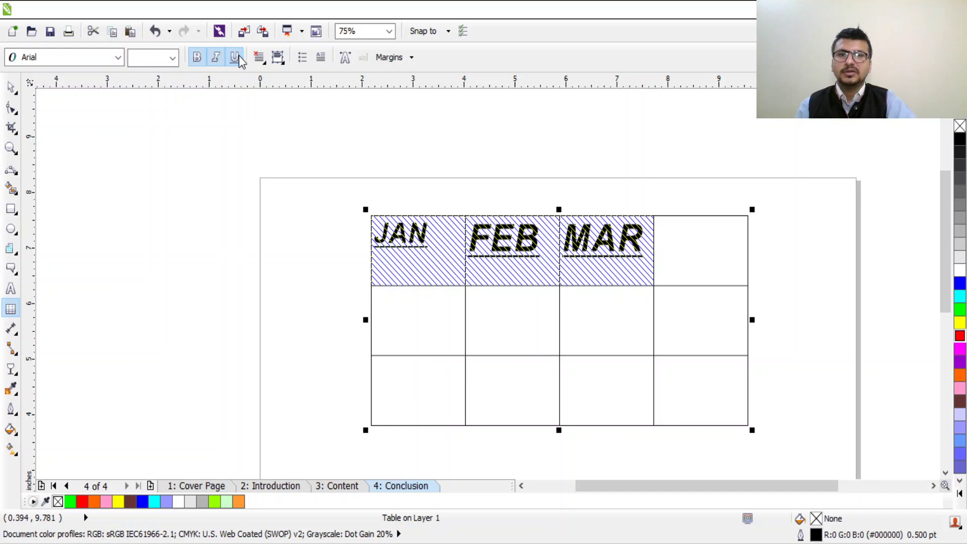
left_click(236, 58)
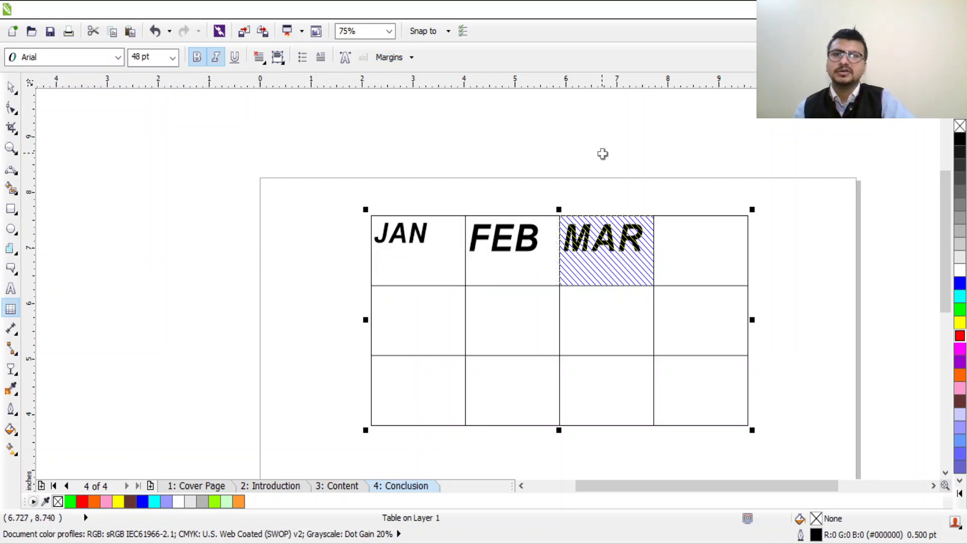
left_click_drag(28, 119, 270, 259)
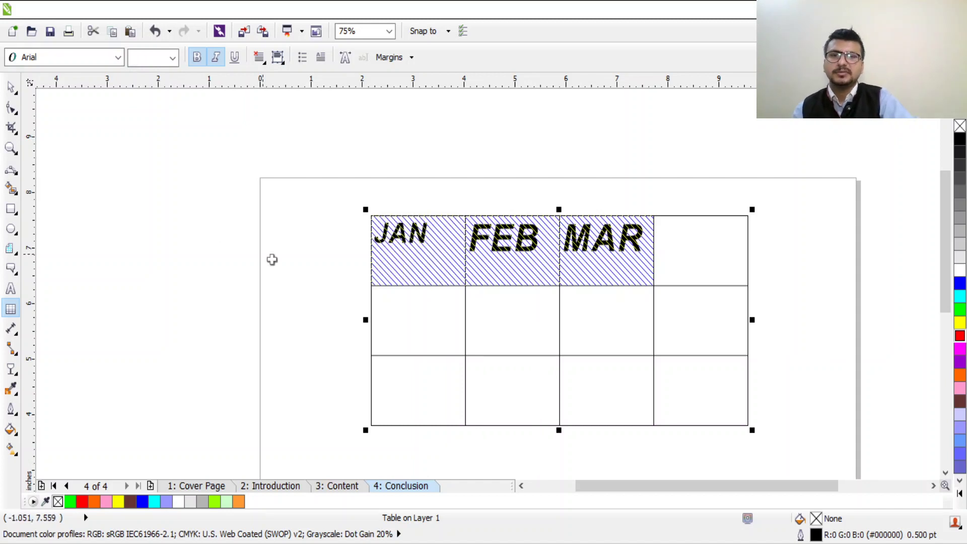
Select the whole month table with the Pick tool and delete it from the Conclusion page
left_click(11, 87)
left_click_drag(257, 152, 819, 458)
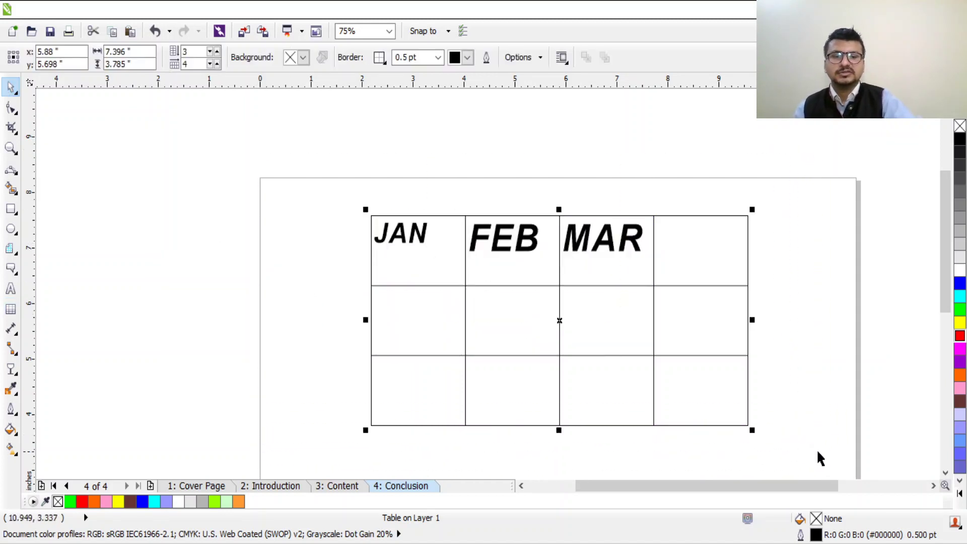
key("Delete")
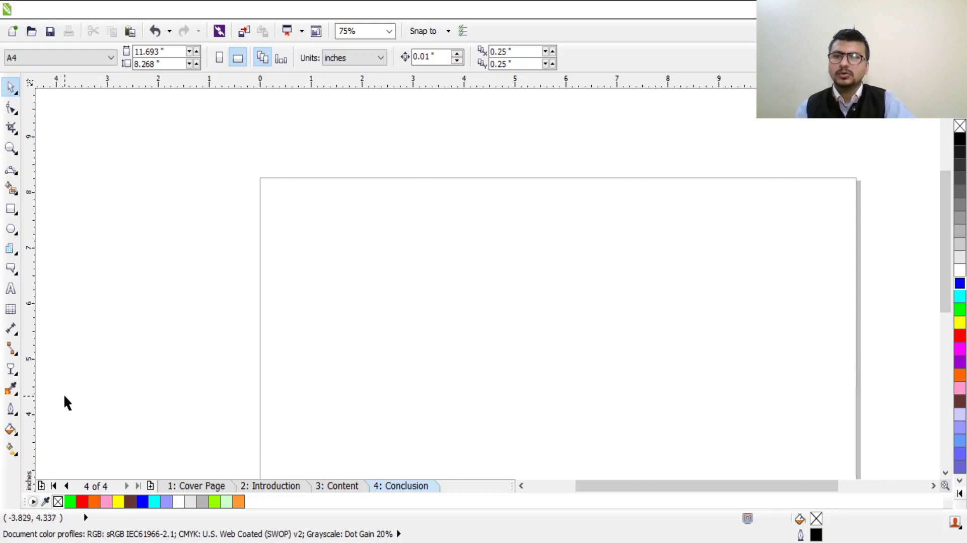
left_click(10, 434)
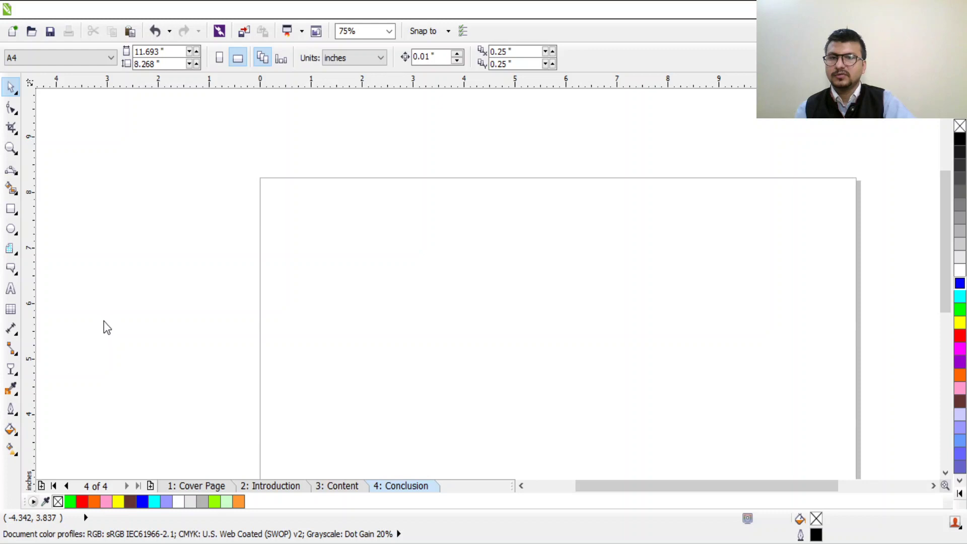
left_click(10, 429)
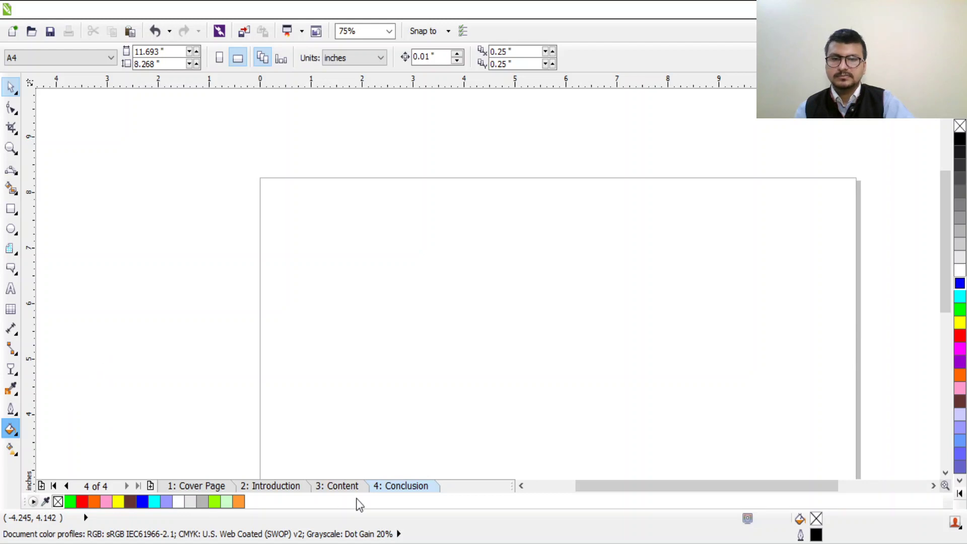
left_click(238, 501)
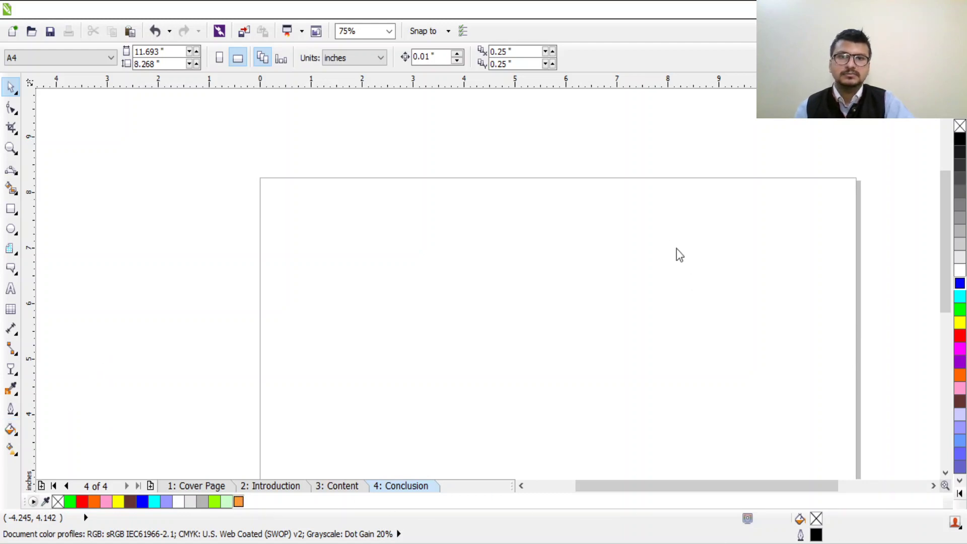